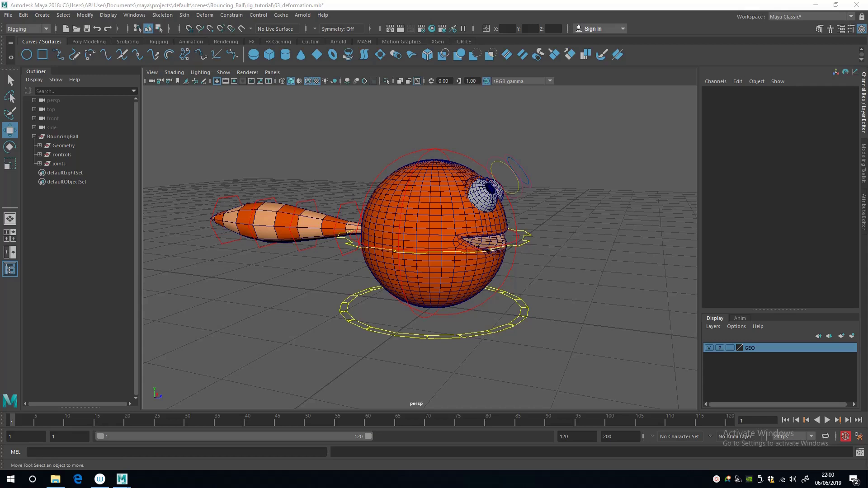
Step: Add a keyable float attribute Sqaush_and_Stretch to body_ctrl with minimum -1, maximum 1 and default 0
click(524, 236)
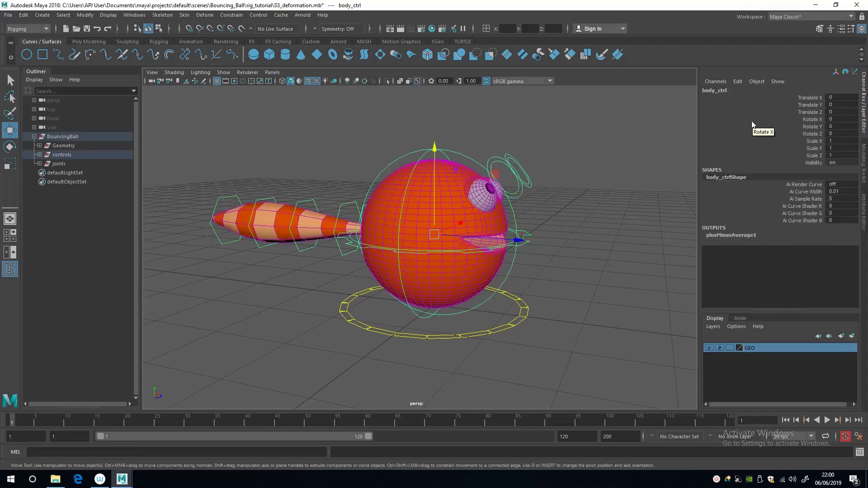
click(737, 81)
click(772, 159)
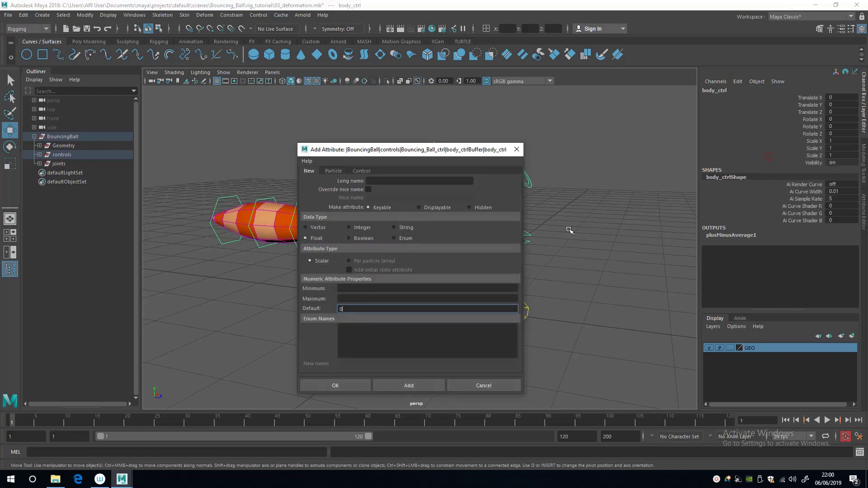
click(381, 181)
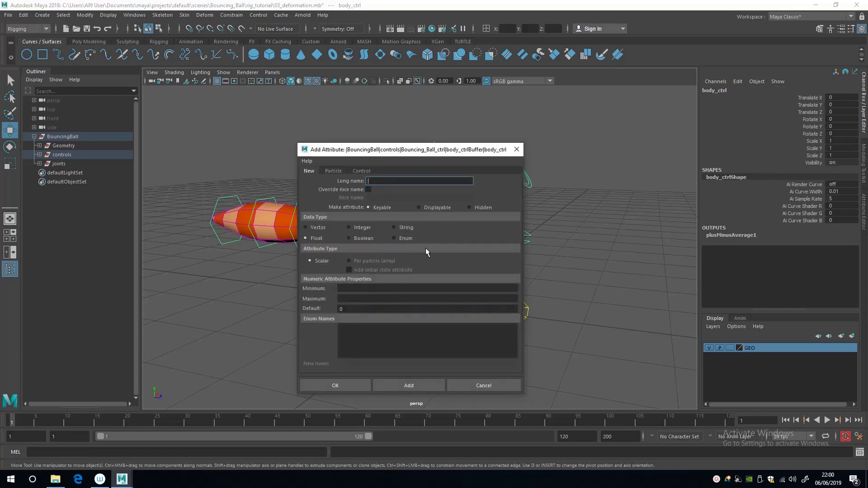
text(Sqaush_and_Stretch)
click(349, 287)
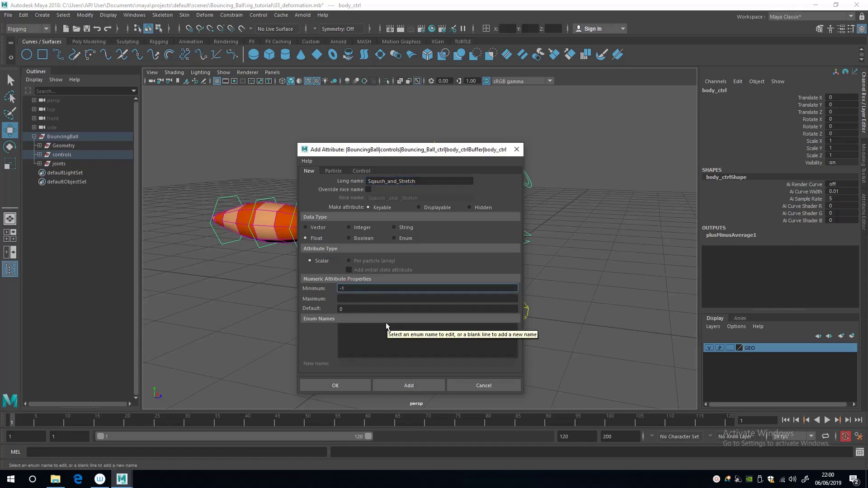
key(Tab)
text(1)
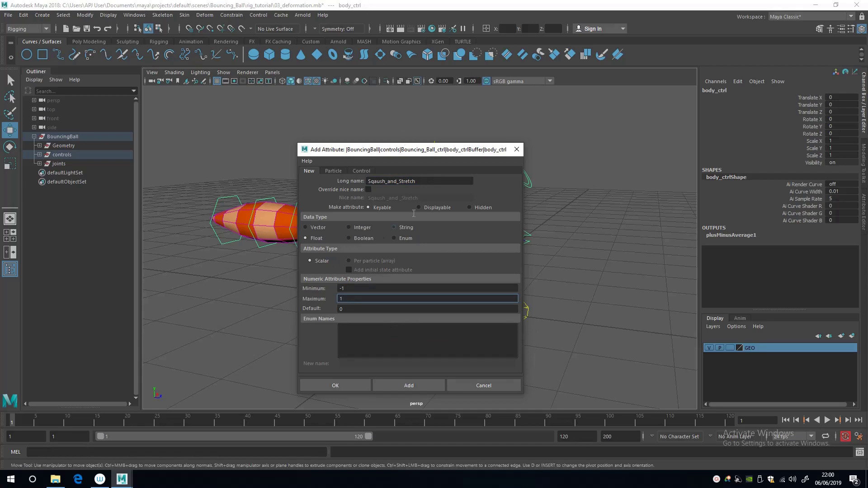
click(398, 385)
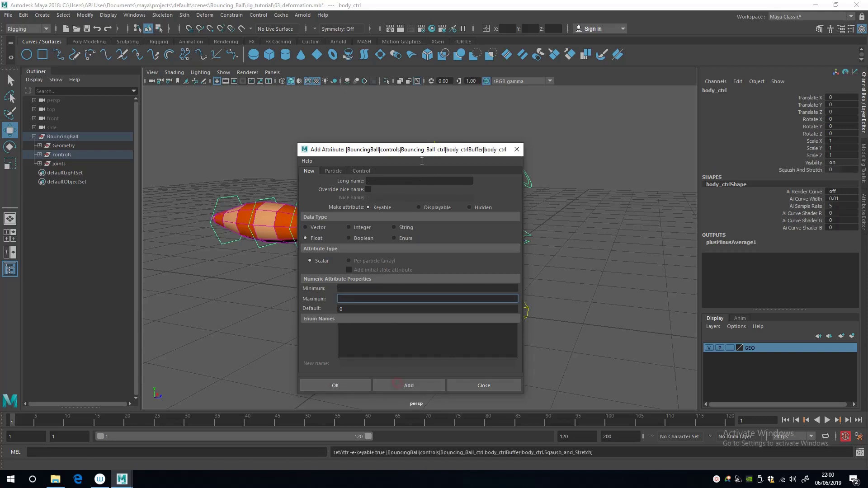
click(517, 149)
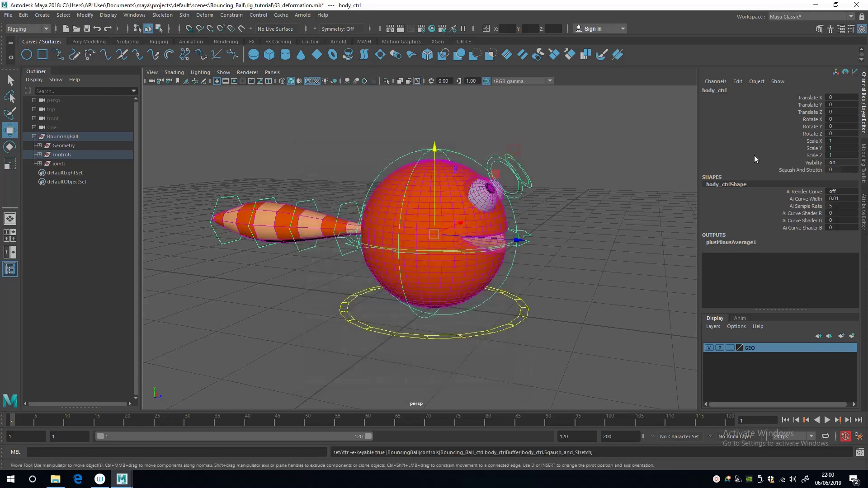
Step: Lock and hide the Scale X, Scale Y and Scale Z channels of body_ctrl and clear the selection
drag(769, 142, 785, 156)
right_click(748, 148)
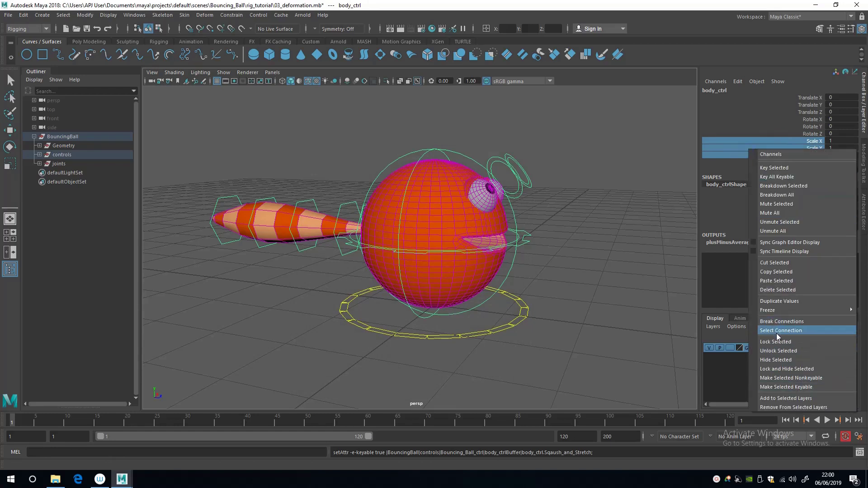
click(792, 369)
key(w)
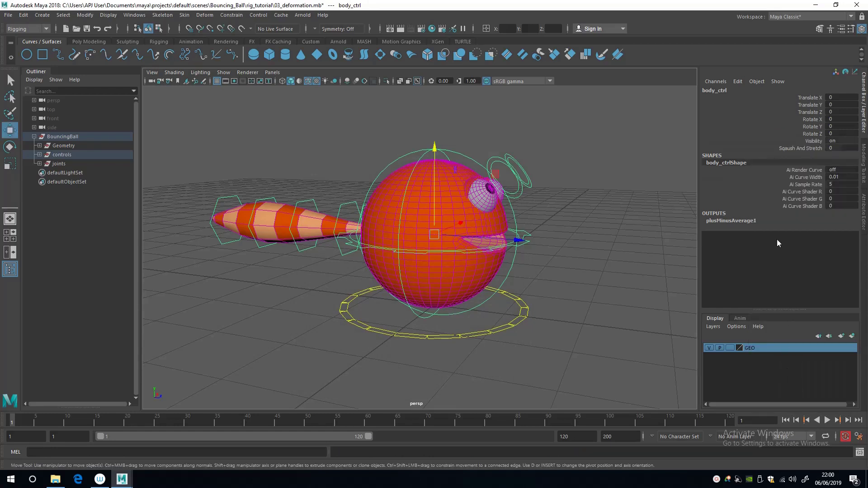
click(619, 230)
mouse_move(558, 232)
alt+mouse_down()
mouse_move(516, 258)
mouse_move(548, 246)
mouse_move(550, 268)
mouse_move(562, 238)
alt+mouse_up()
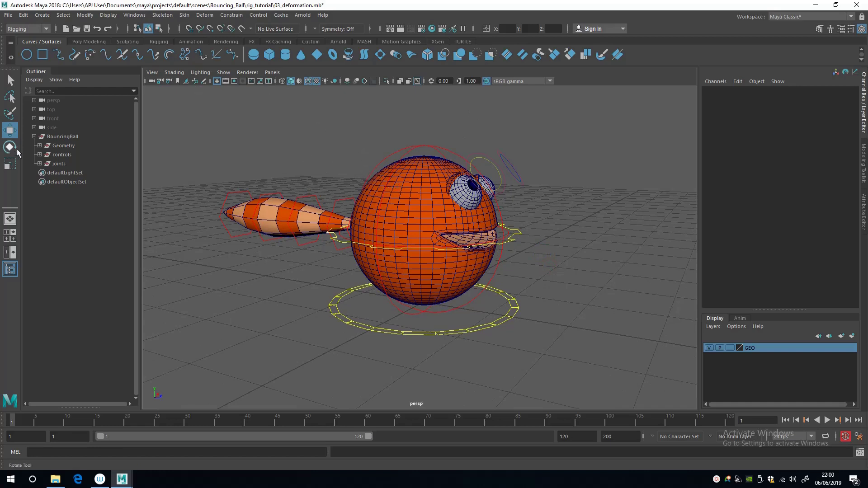
Step: Expand the Geometry group and the buffer groups of both eyelids and both eyes in the Outliner
click(40, 146)
click(73, 155)
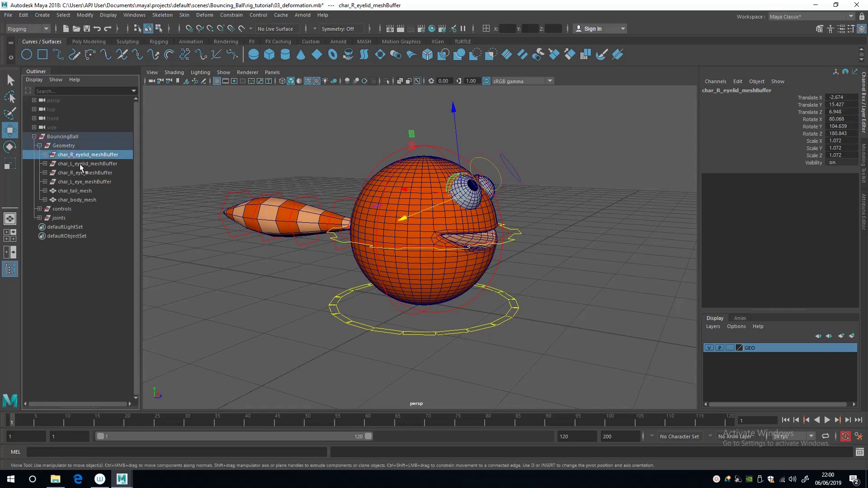
click(45, 155)
click(45, 173)
click(45, 191)
click(45, 209)
Step: Create a lattice with divisions 2, 3, 2 and local divisions 2, 2, 2 around the eye, eyelid and body meshes
click(81, 218)
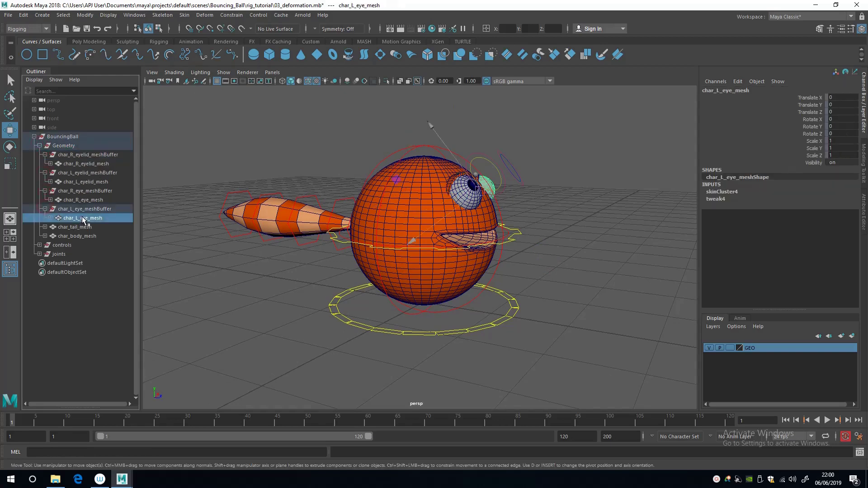
ctrl+click(84, 200)
ctrl+click(92, 182)
ctrl+click(89, 164)
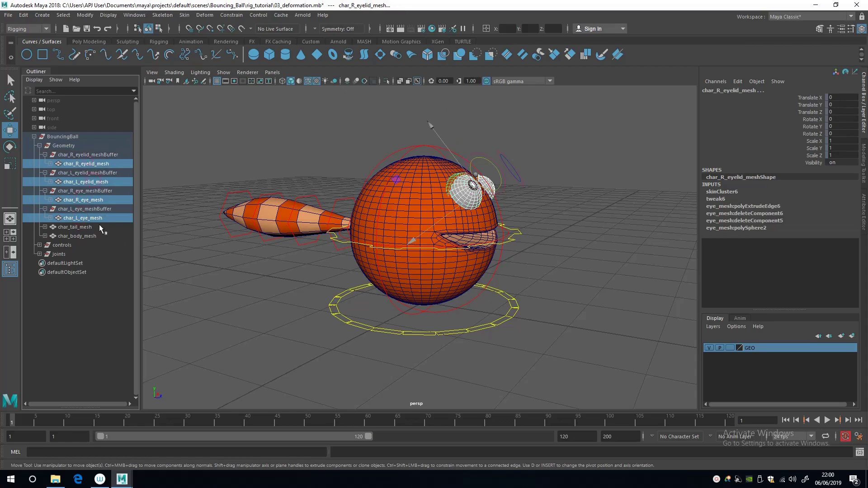
ctrl+click(77, 236)
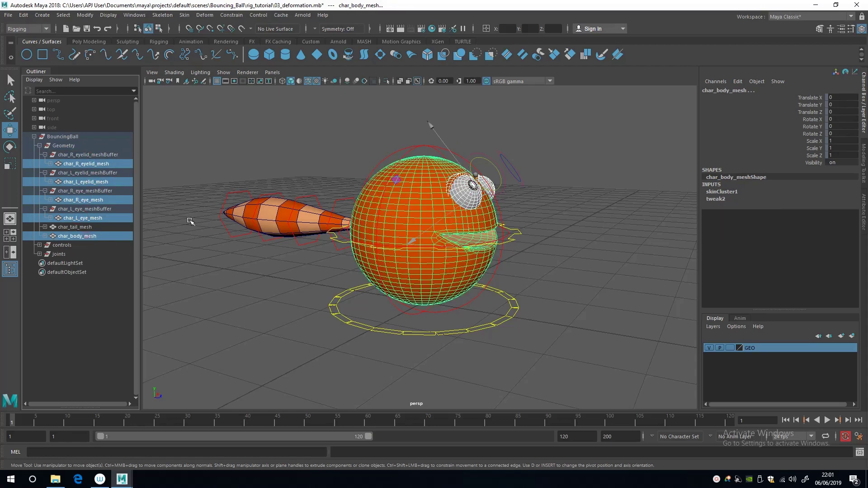
alt+drag(285, 226, 262, 247)
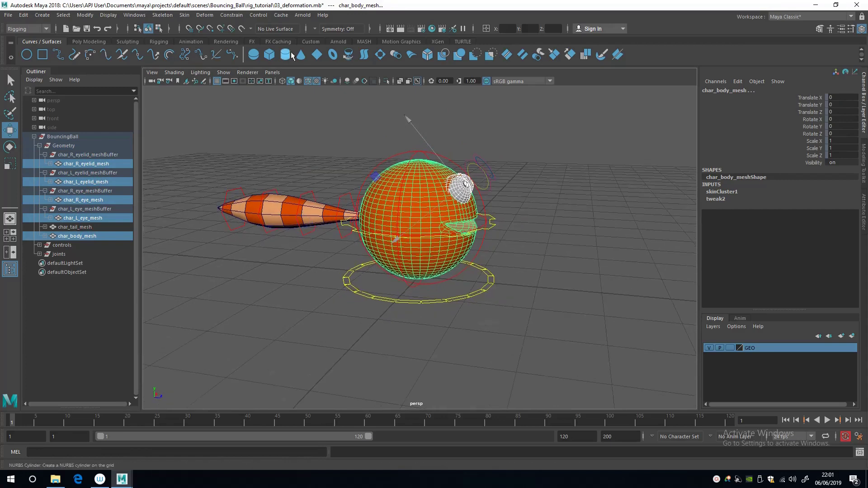
click(205, 14)
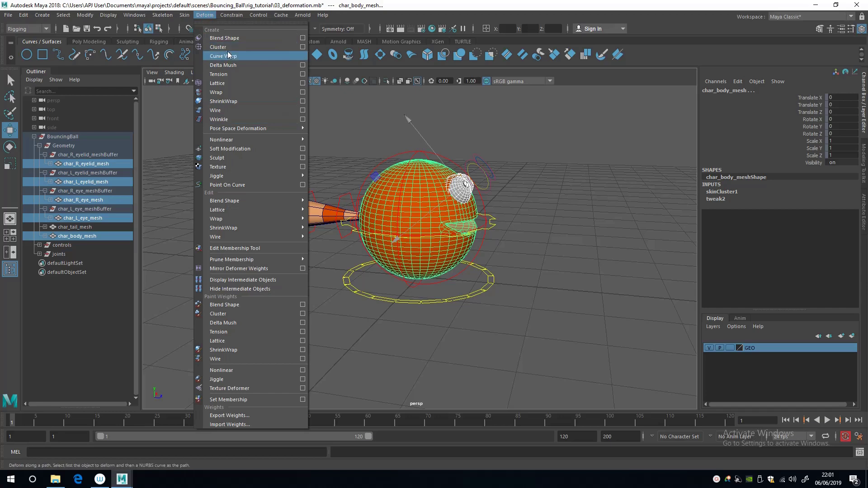
click(303, 83)
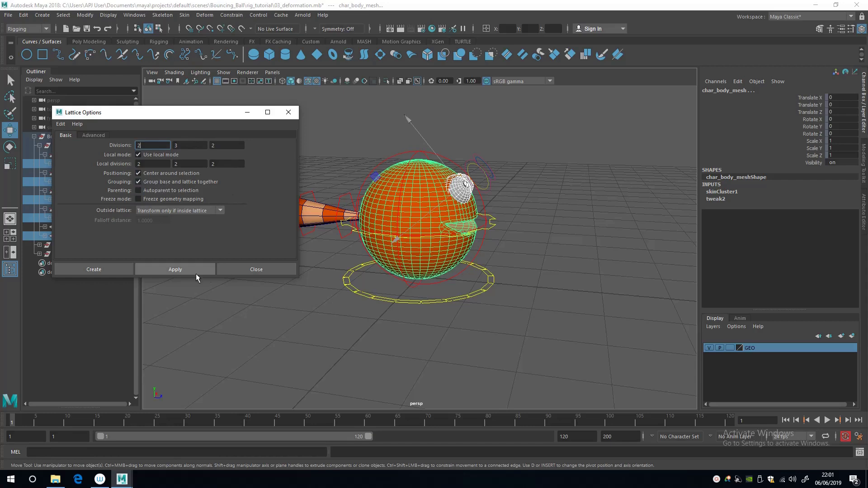
click(180, 269)
Step: In lattice point mode, lower the lattice's top and middle points to flatten the body against the ground
alt+drag(389, 222, 366, 215)
right_drag(362, 183, 350, 155)
drag(349, 173, 404, 192)
shift+drag(475, 158, 505, 192)
drag(430, 130, 429, 181)
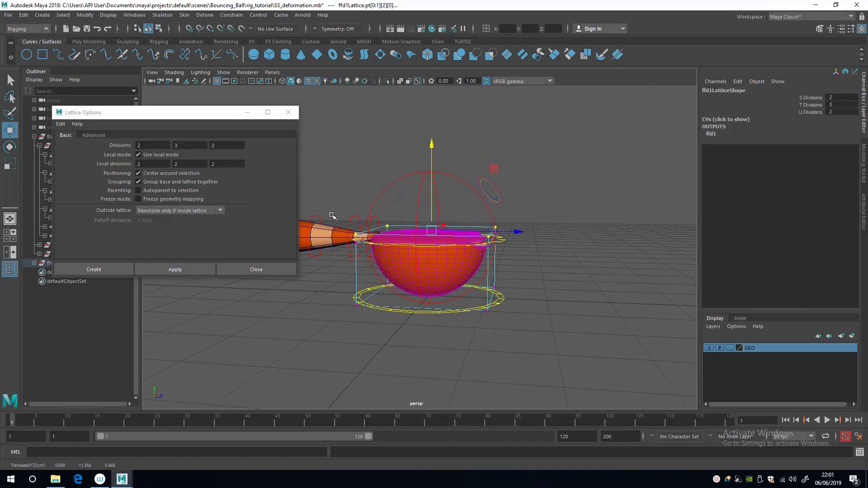
drag(346, 205, 507, 254)
drag(431, 182, 371, 289)
Step: Scale the lattice points at the base of the flattened body outward to spread it
drag(328, 265, 404, 299)
key(r)
click(478, 331)
alt+drag(485, 330, 455, 310)
shift+drag(528, 279, 348, 293)
alt+drag(390, 318, 284, 334)
Step: Scale the four middle lattice points outward to widen the squashed body, then return to object mode and deselect
drag(460, 260, 524, 280)
key(q)
drag(541, 248, 566, 283)
mouse_move(429, 291)
alt+mouse_down()
mouse_move(335, 271)
mouse_move(374, 262)
alt+mouse_up()
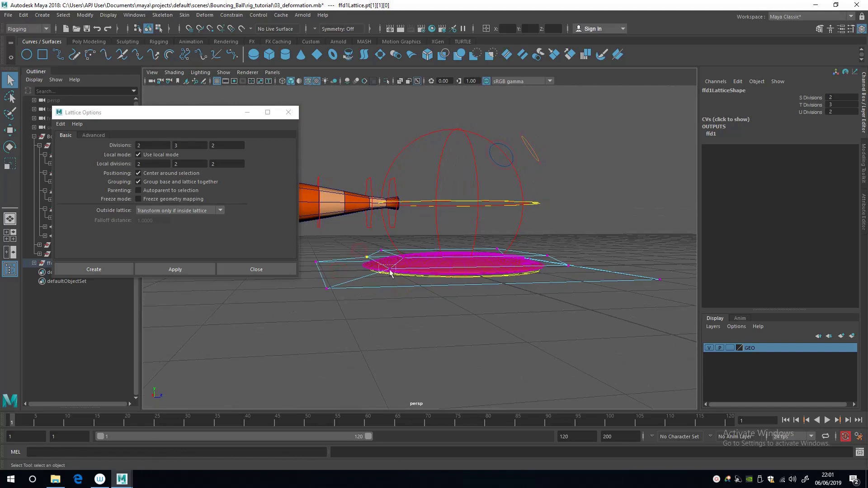
mouse_move(411, 294)
alt+mouse_down()
mouse_move(382, 300)
mouse_move(393, 297)
alt+mouse_up()
drag(536, 233, 590, 311)
key(r)
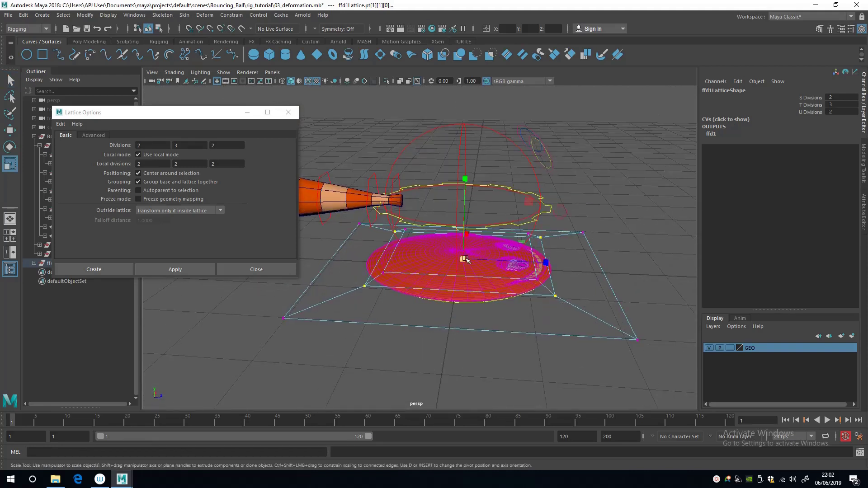
drag(464, 258, 485, 261)
alt+right_drag(438, 224, 413, 217)
alt+drag(413, 217, 409, 213)
right_drag(485, 264, 524, 202)
click(463, 226)
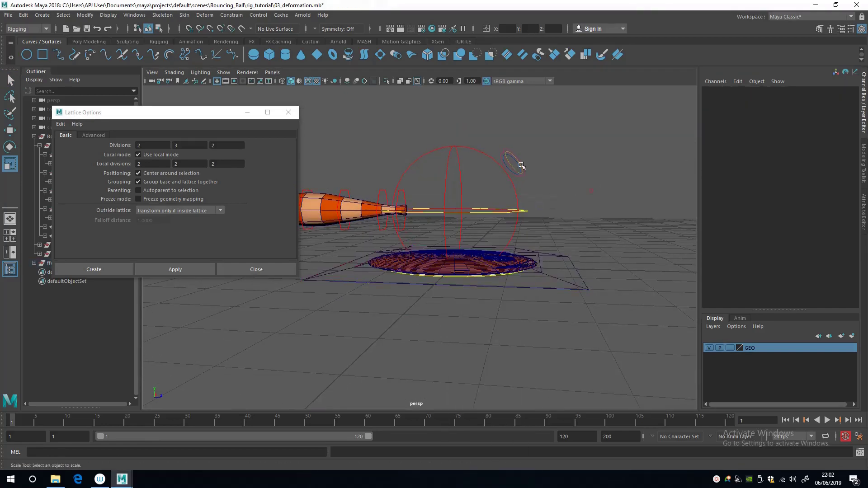
Step: Set the Envelope of the body mesh's ffd1 deformer to 0
alt+drag(460, 226, 444, 281)
click(444, 267)
alt+drag(478, 321, 441, 283)
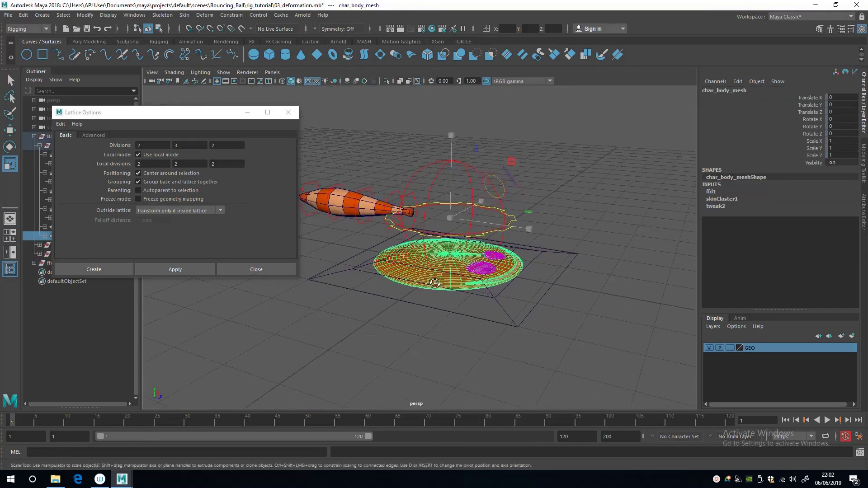
click(713, 192)
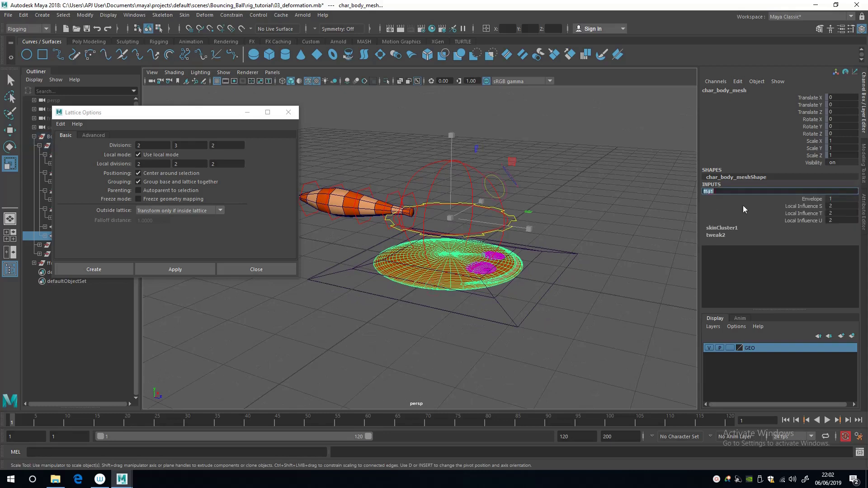
click(799, 200)
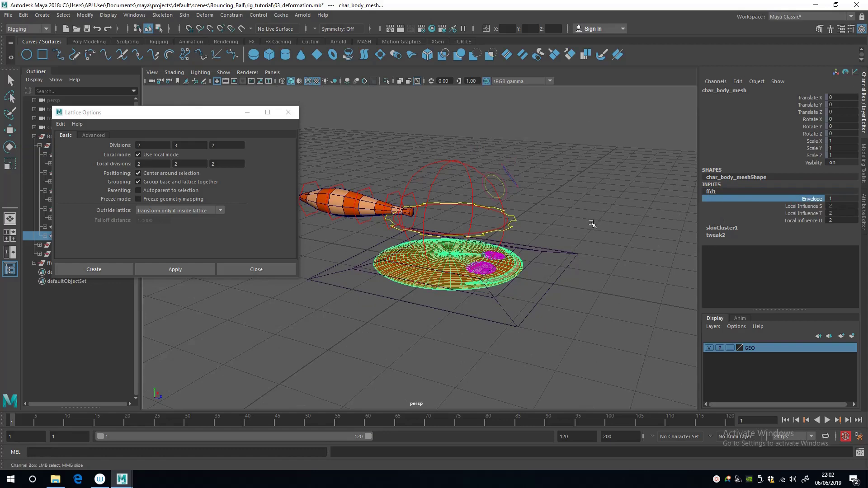
middle_drag(590, 227, 580, 225)
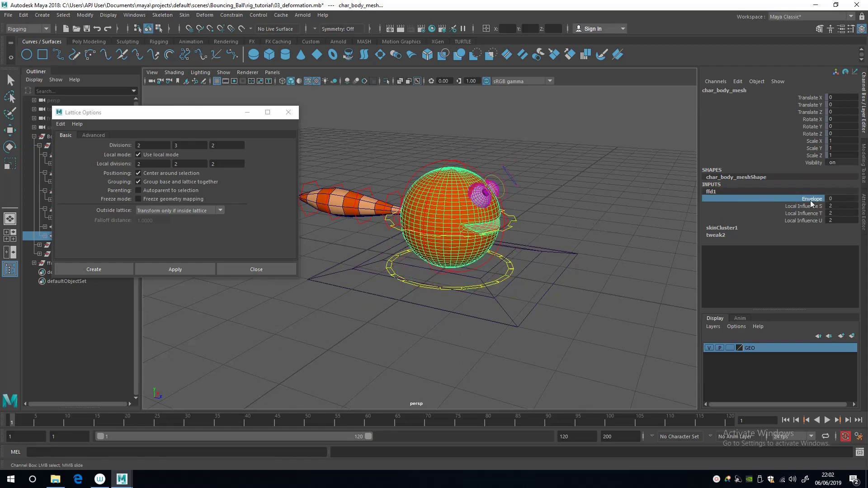
click(556, 231)
Step: Create a second lattice with divisions 2, 3, 2 around the body, eye and eyelid meshes and close the lattice options
alt+drag(555, 231, 469, 189)
click(465, 190)
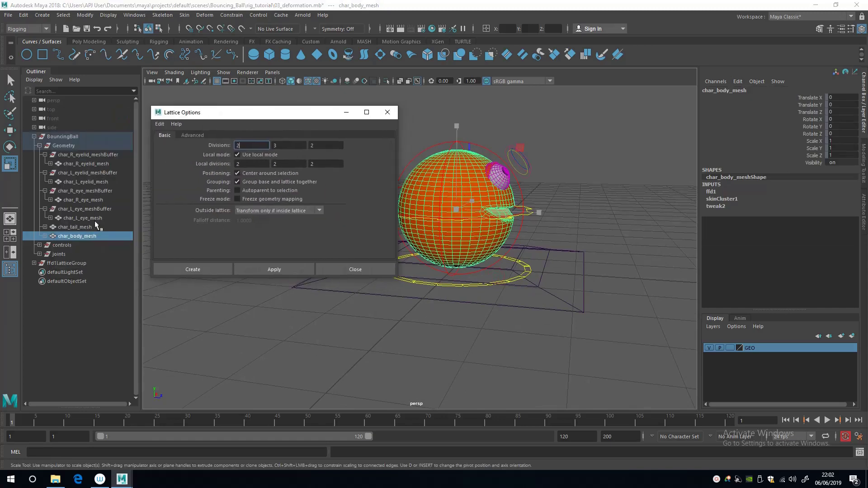
ctrl+click(101, 217)
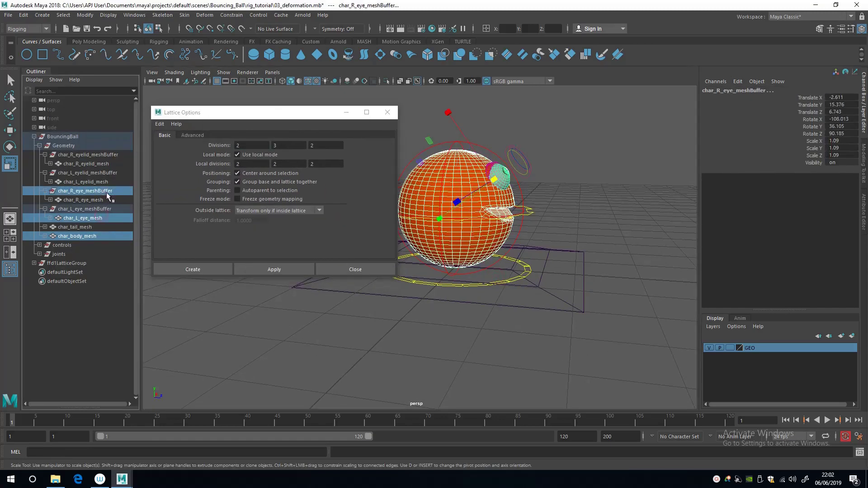
ctrl+click(102, 199)
ctrl+click(107, 182)
ctrl+click(109, 164)
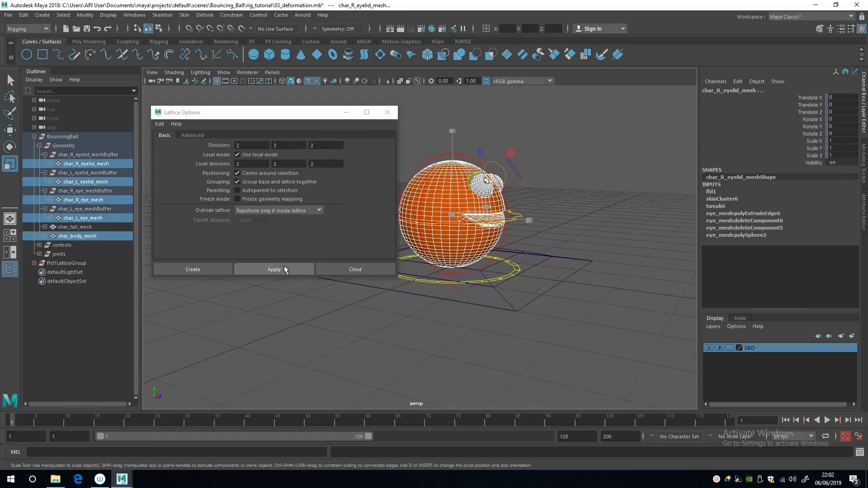
click(284, 269)
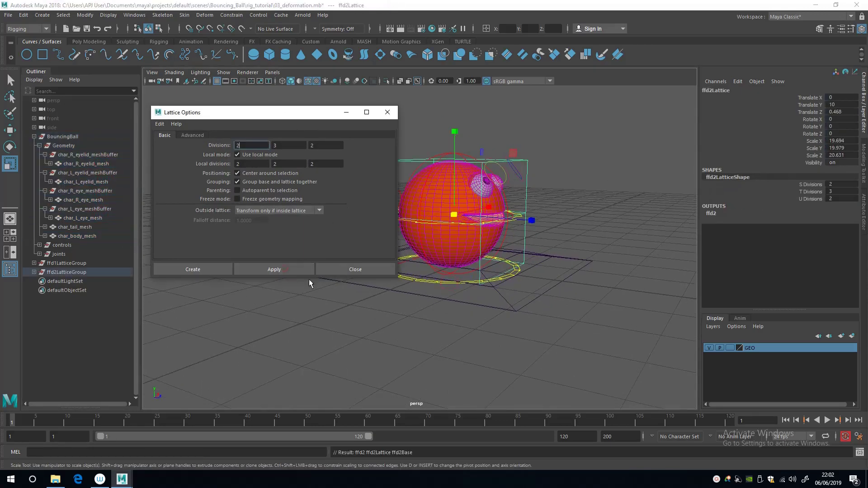
drag(305, 118, 254, 117)
click(337, 112)
Step: Select the second lattice's top and bottom points and scale them to stretch the body vertically and narrow its ends
mouse_move(357, 185)
alt+mouse_down()
mouse_move(343, 184)
mouse_move(350, 180)
alt+mouse_up()
alt+drag(383, 217, 411, 225)
alt+drag(385, 169, 379, 163)
right_drag(412, 151, 400, 130)
drag(375, 134, 416, 175)
shift+drag(503, 135, 549, 176)
alt+drag(493, 208, 455, 161)
shift+drag(374, 251, 546, 295)
drag(457, 128, 457, 107)
drag(457, 209, 445, 212)
Step: Move the second lattice's middle points upward and adjust the height of its top points
key(w)
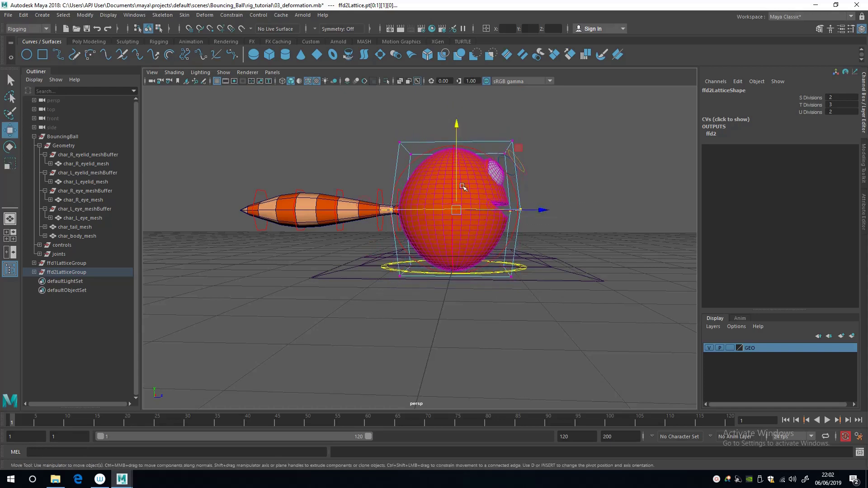
drag(457, 181, 451, 154)
alt+drag(432, 187, 452, 246)
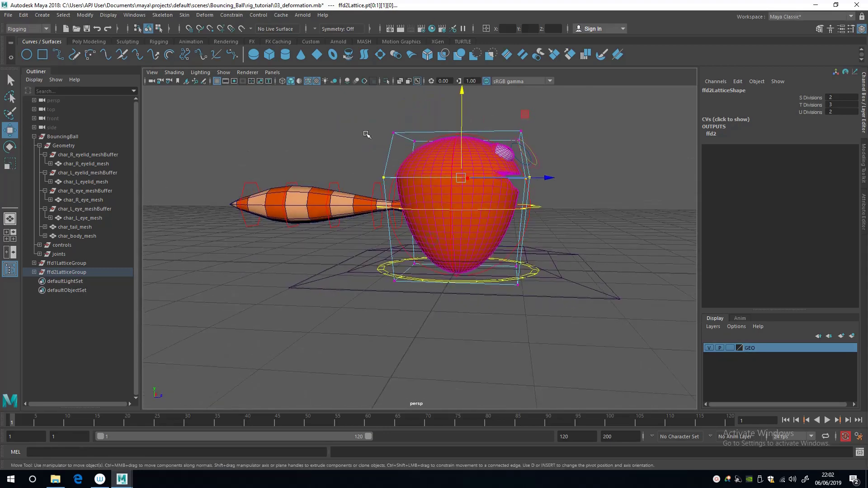
drag(352, 123, 548, 143)
alt+drag(432, 123, 456, 143)
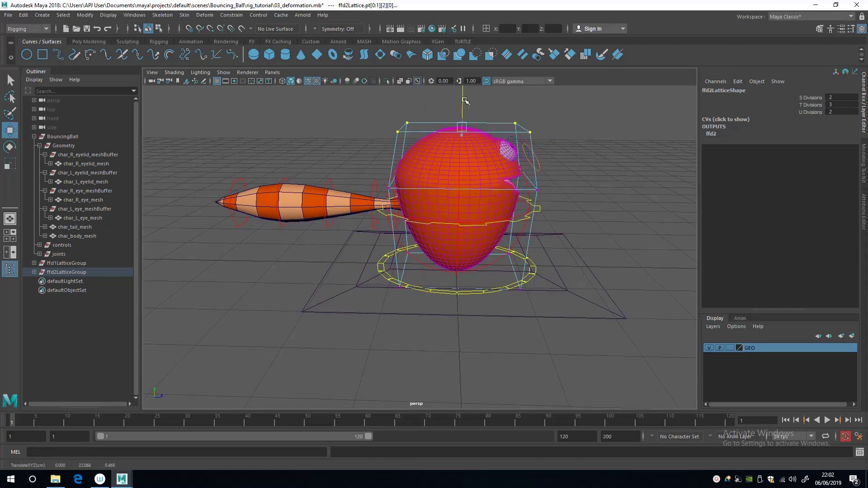
alt+drag(457, 112, 467, 178)
Step: Scale all points of the second lattice inward to slim the stretched body
drag(290, 121, 496, 280)
alt+drag(496, 271, 489, 300)
key(r)
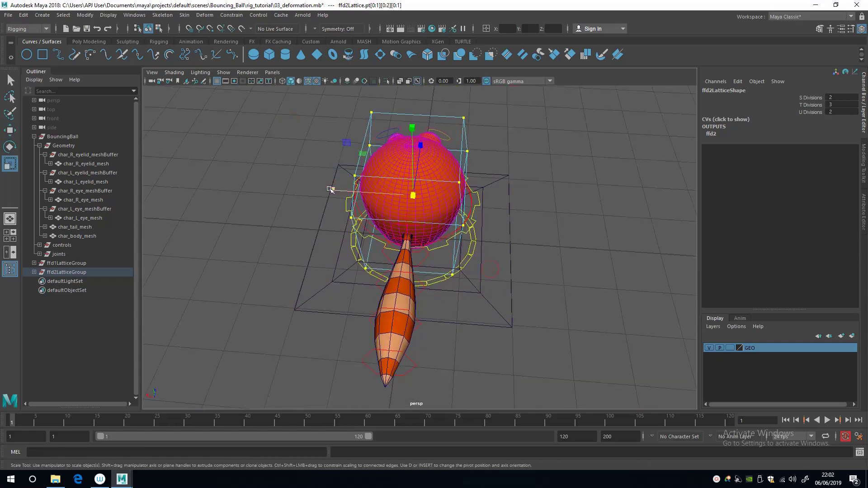
alt+drag(366, 190, 537, 209)
alt+drag(400, 217, 321, 194)
drag(364, 137, 527, 227)
drag(443, 135, 422, 191)
key(ctrl+z)
Step: Return the second lattice to object mode and deselect it
right_click(421, 191)
right_drag(436, 187, 446, 183)
click(331, 135)
alt+drag(313, 180, 356, 170)
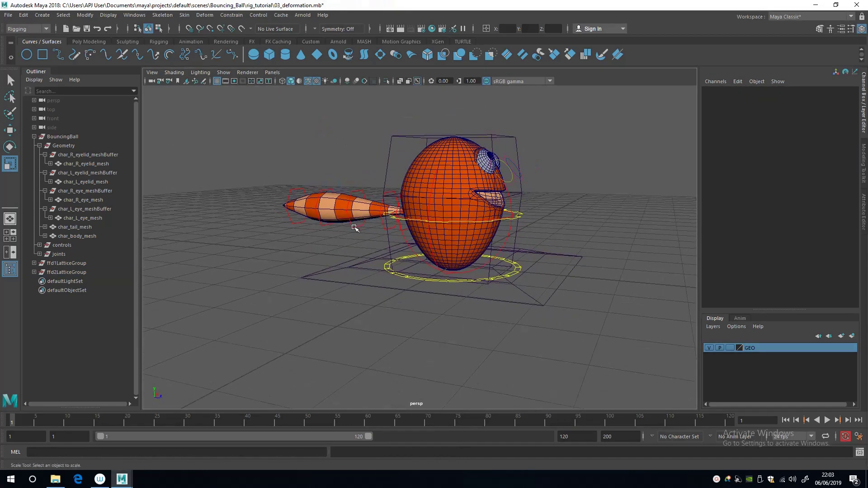
alt+drag(348, 221, 277, 216)
scroll(300, 215, up, 1)
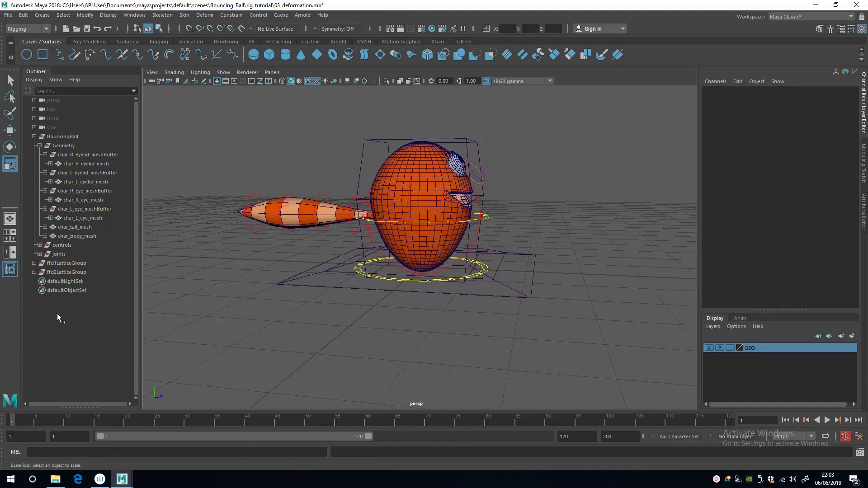
Step: Group ffd1LatticeGroup and ffd2LatticeGroup together and name the new group Deformers
click(40, 145)
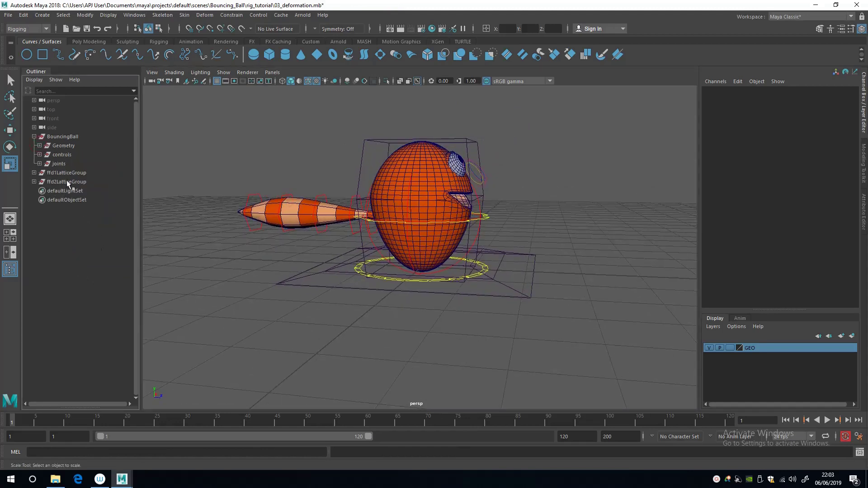
drag(68, 181, 68, 173)
key(ctrl+g)
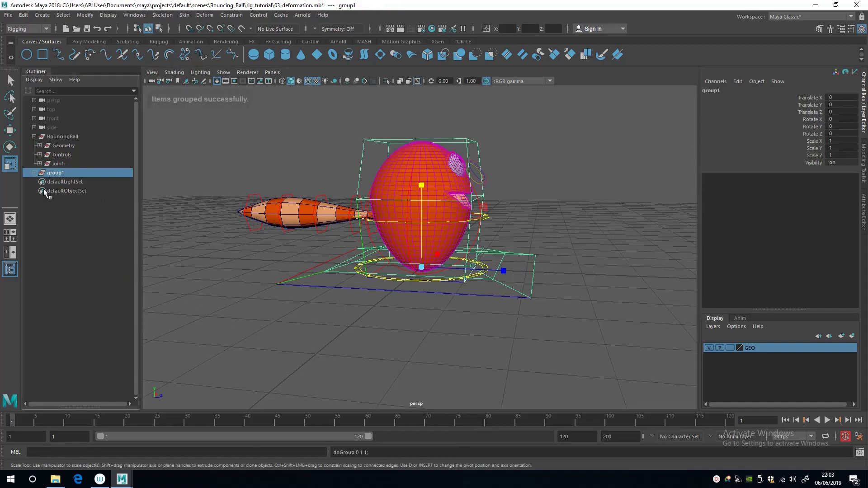
double_click(64, 173)
text(Deformers)
key(Return)
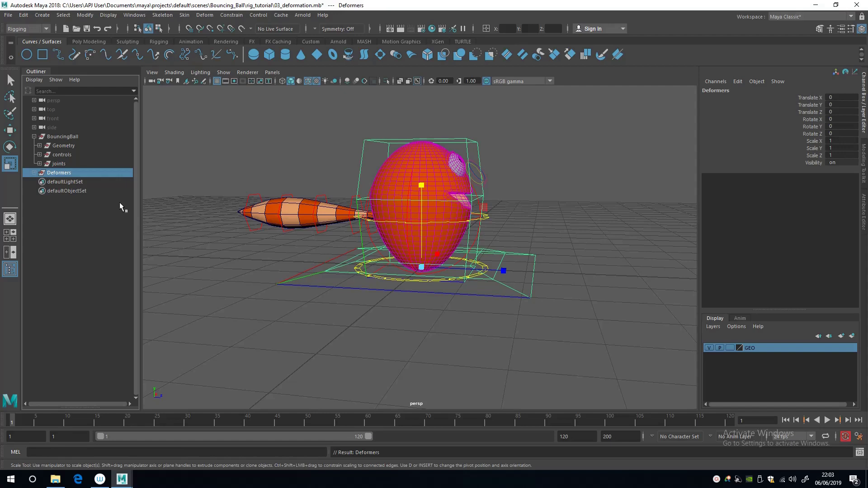
Step: Parent the Deformers group under BouncingBall and clear the selection
ctrl+click(88, 136)
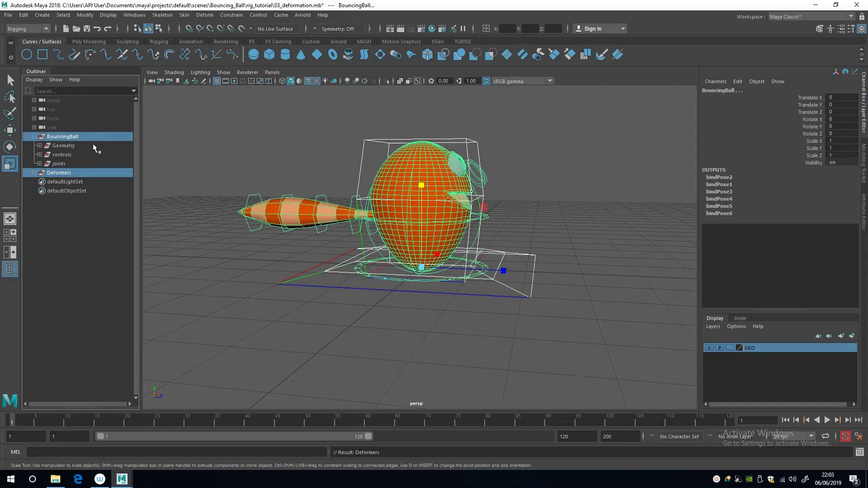
key(p)
click(205, 273)
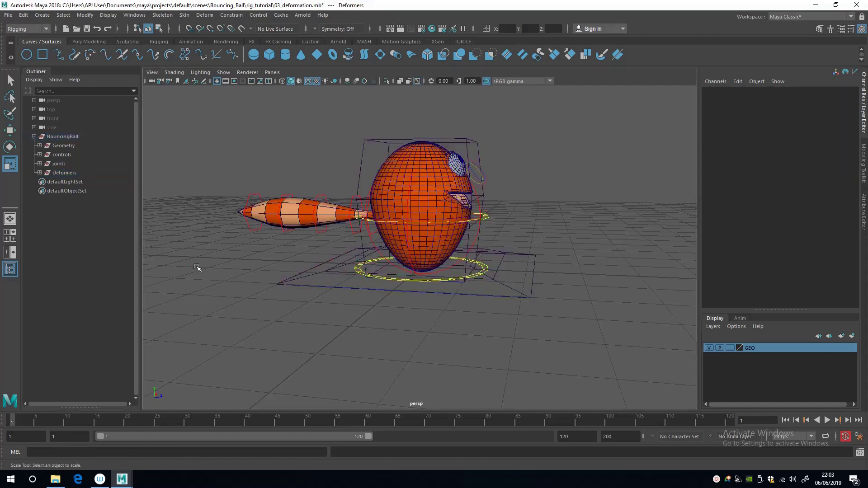
Step: Select the body_ctrl curve around the ball and open the Node Editor
alt+middle_drag(392, 182, 386, 192)
scroll(386, 192, down, 1)
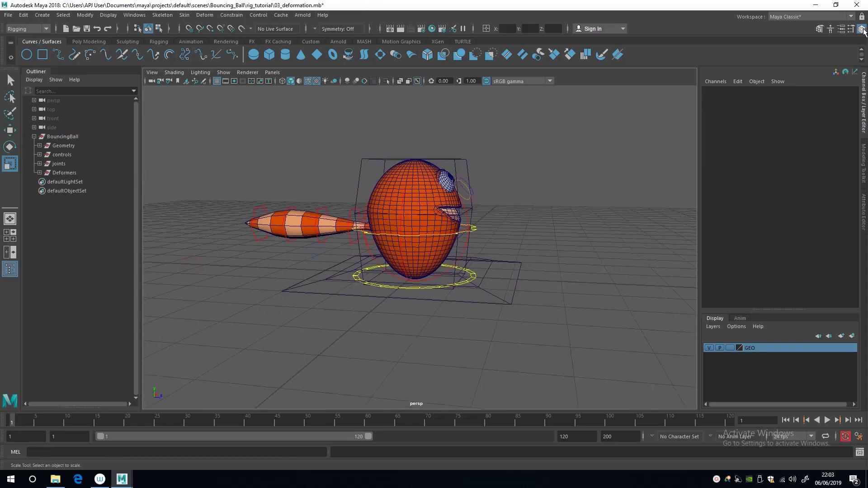
click(864, 163)
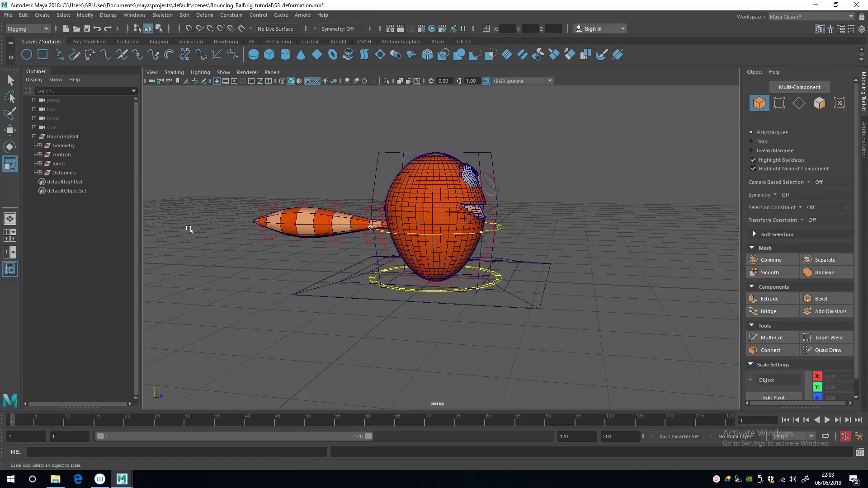
alt+drag(189, 229, 495, 237)
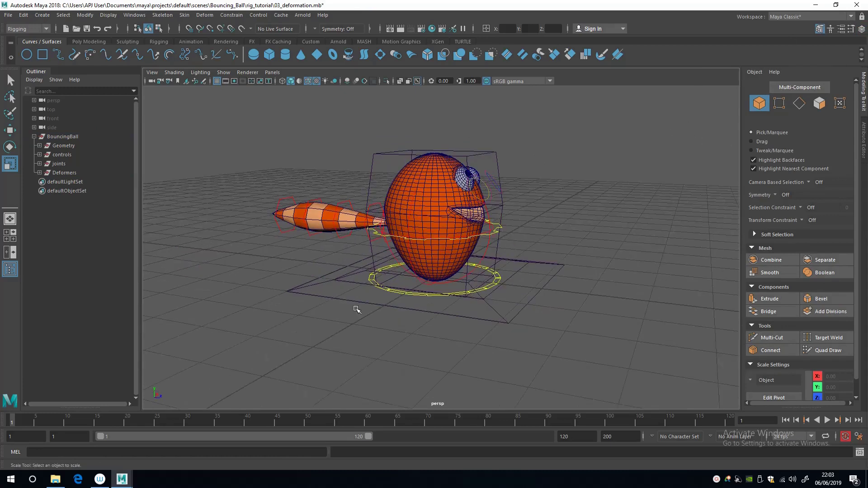
click(492, 232)
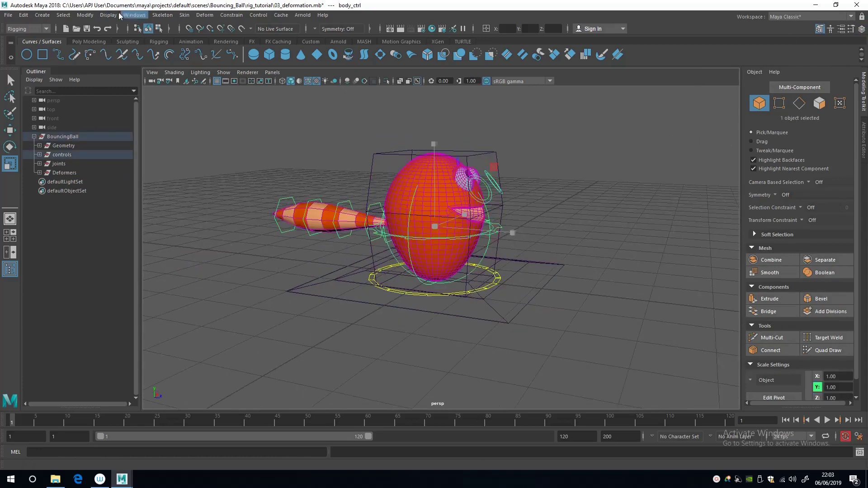
click(134, 15)
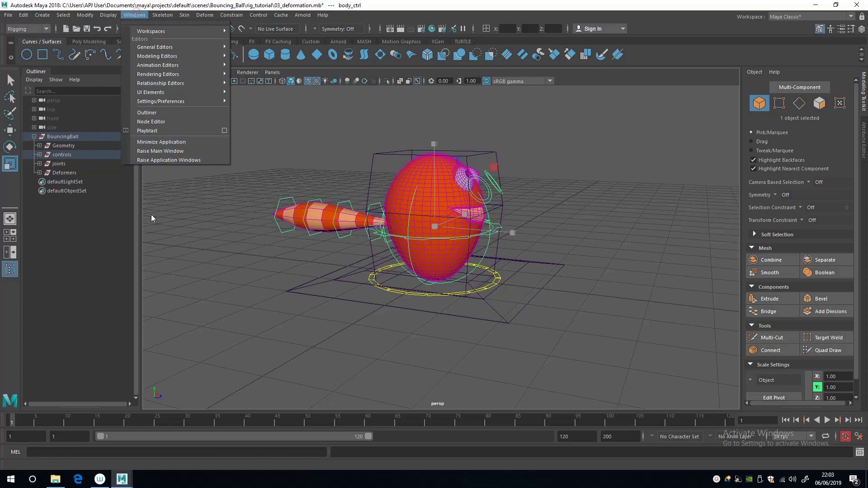
click(153, 124)
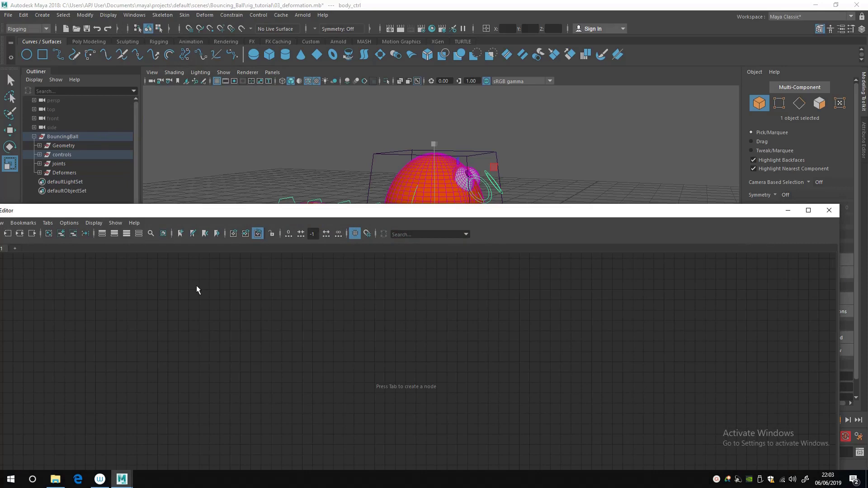
Step: Reposition the Node Editor below the model and add body_ctrl to its graph
drag(146, 204, 23, 243)
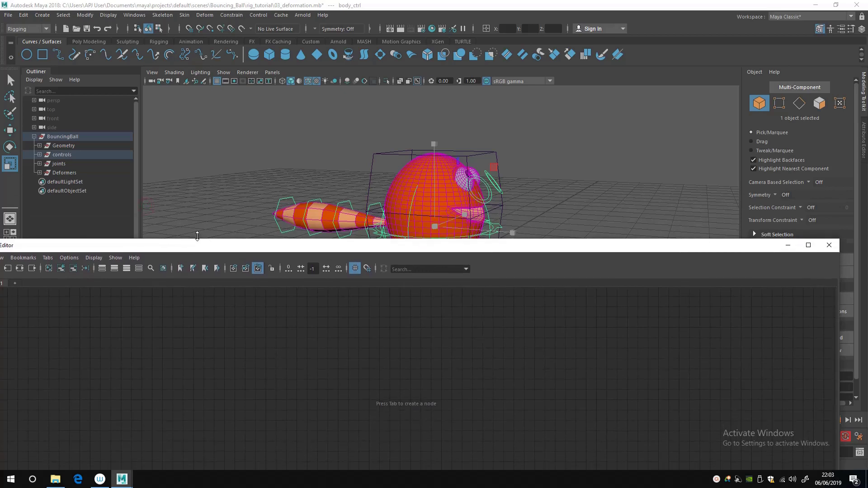
click(51, 270)
drag(143, 252, 175, 235)
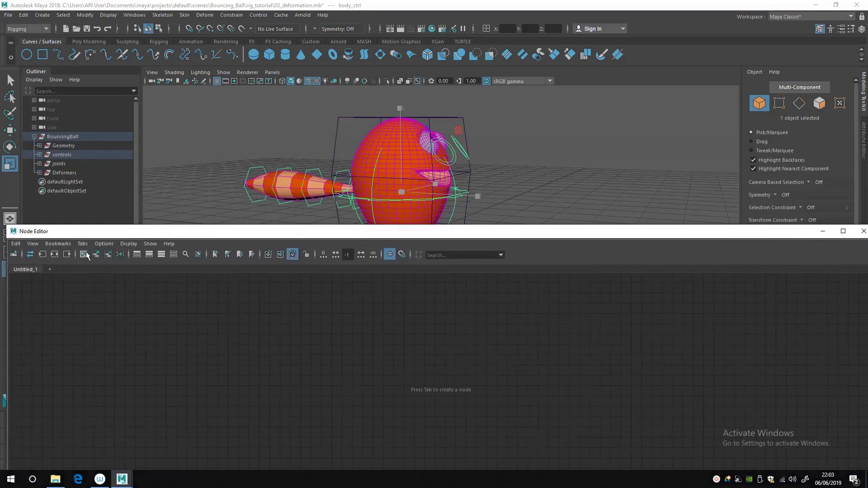
click(99, 255)
scroll(281, 338, down, 3)
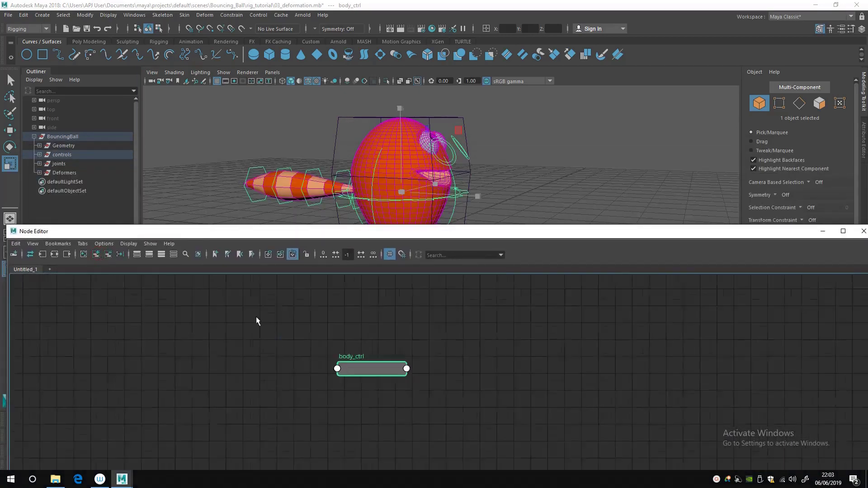
scroll(162, 144, up, 2)
Step: Select ffd2Lattice inside Deformers together with its ffd2 output and add both to the node graph
click(40, 172)
click(68, 181)
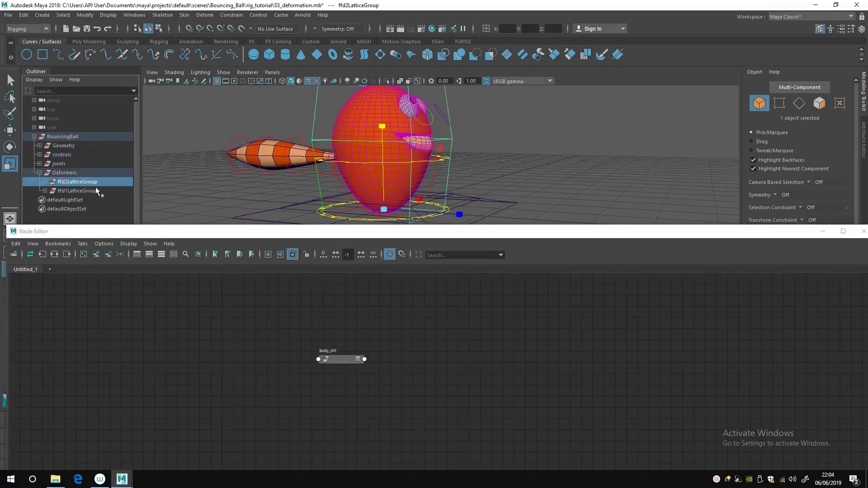
click(862, 28)
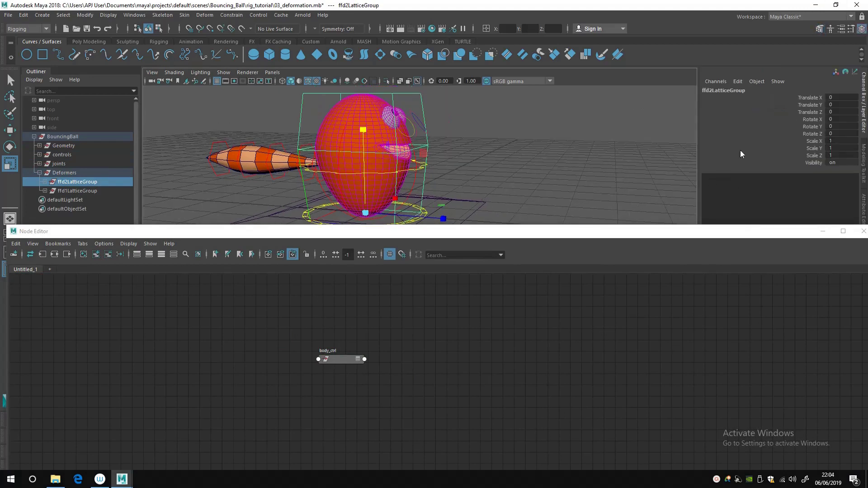
drag(717, 232, 699, 267)
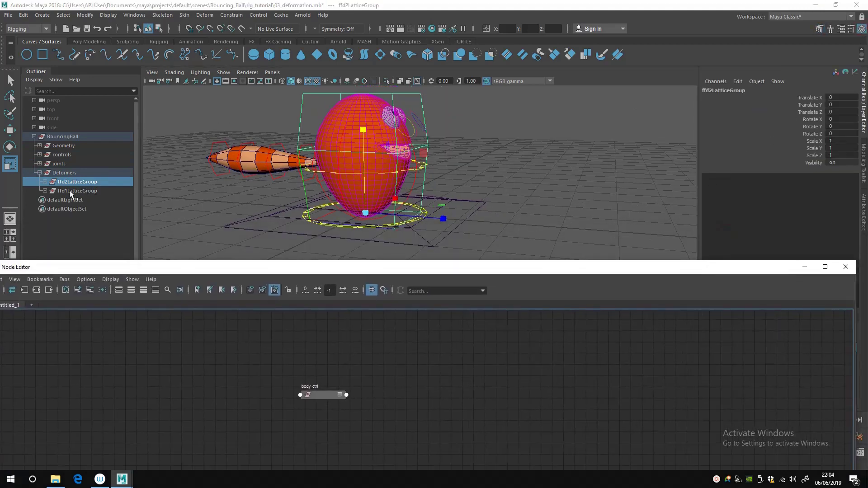
click(45, 182)
key(Down)
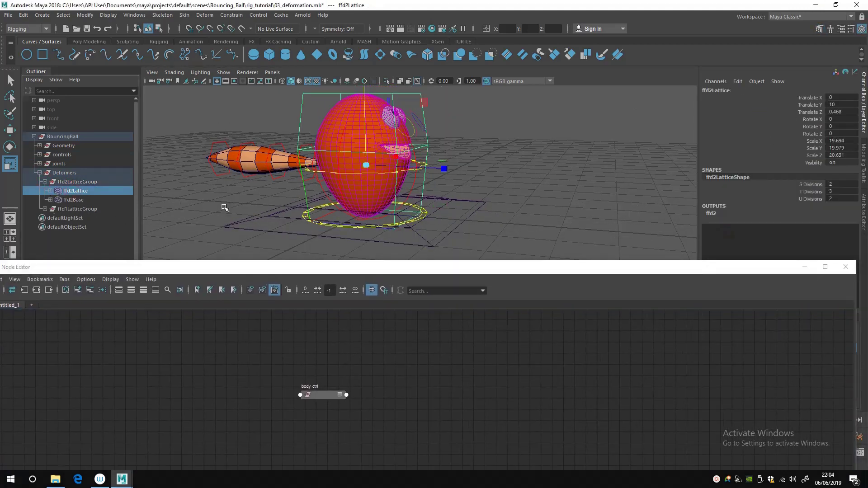
click(709, 213)
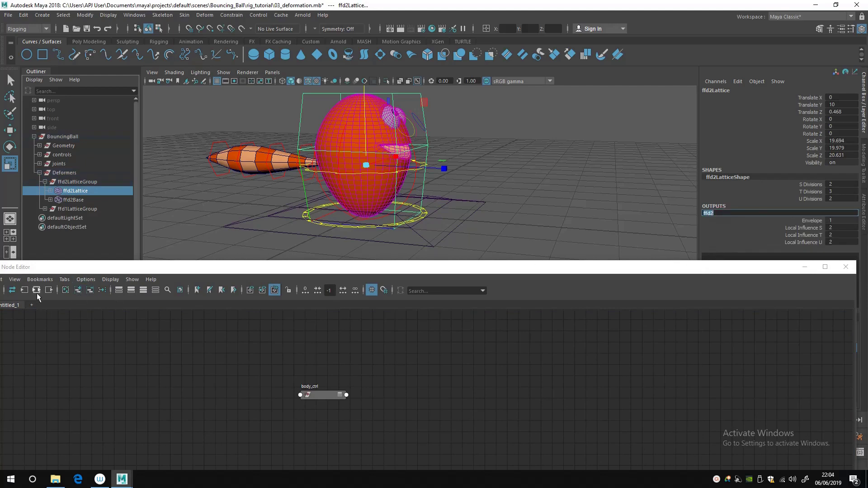
click(78, 291)
Step: Arrange the ffd2 and ffd2Lattice nodes side by side, beyond body_ctrl in the graph
drag(504, 456, 494, 382)
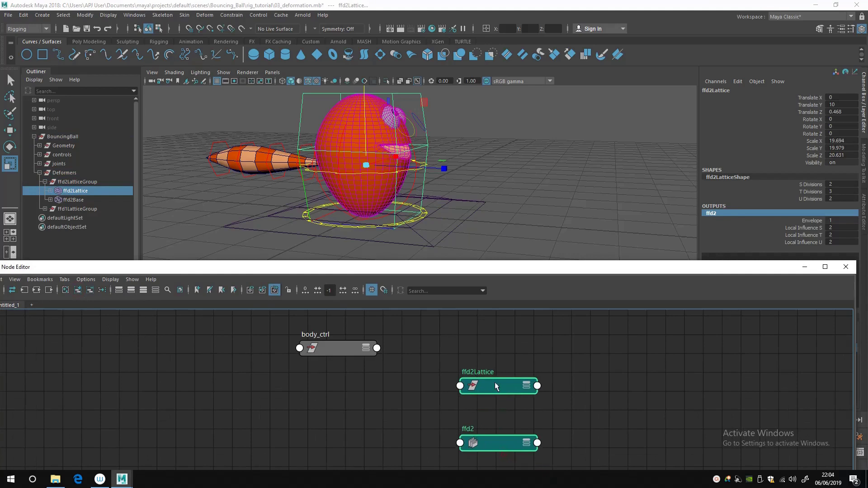
click(435, 415)
drag(503, 437, 539, 375)
drag(466, 404, 466, 377)
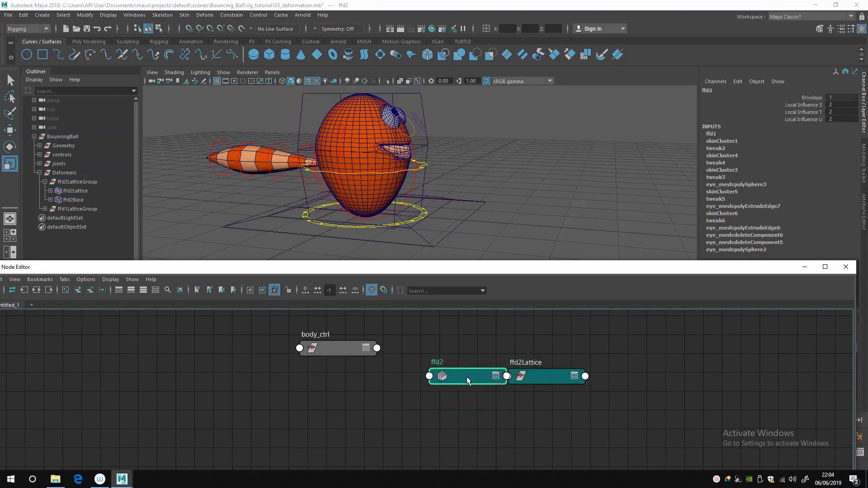
Step: Select ffd1Lattice together with its ffd1 output and add both to the node graph
click(45, 209)
click(67, 218)
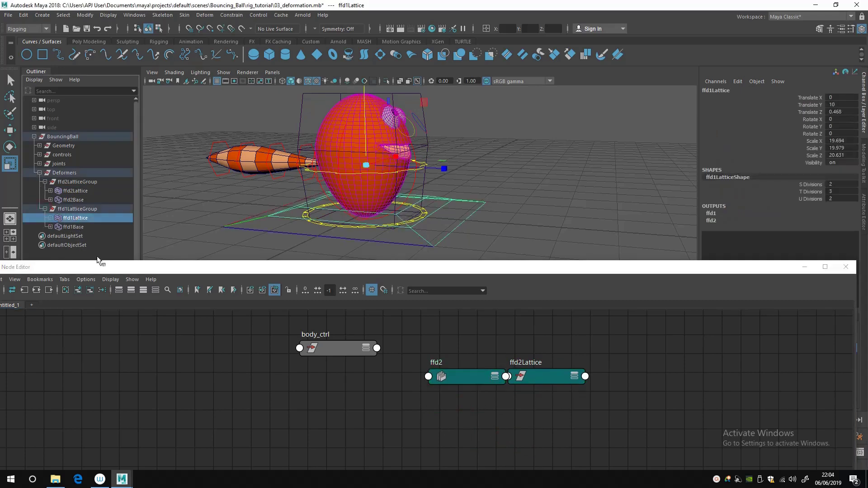
click(710, 213)
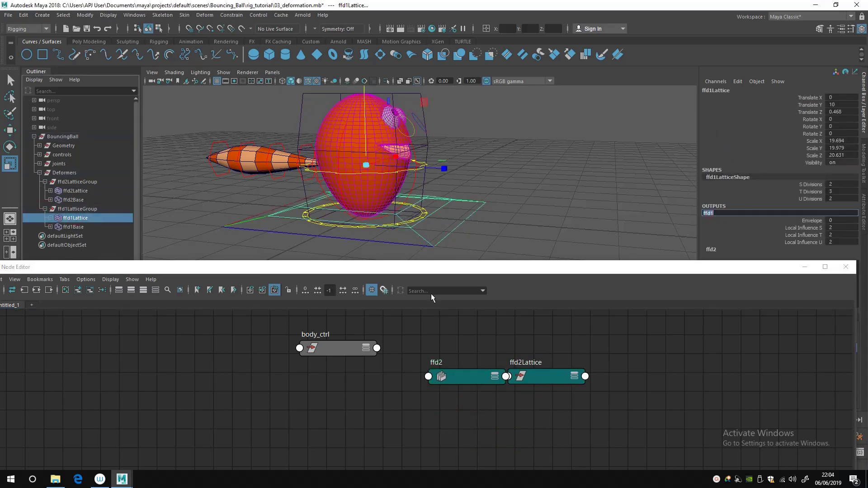
click(79, 292)
drag(398, 445, 367, 420)
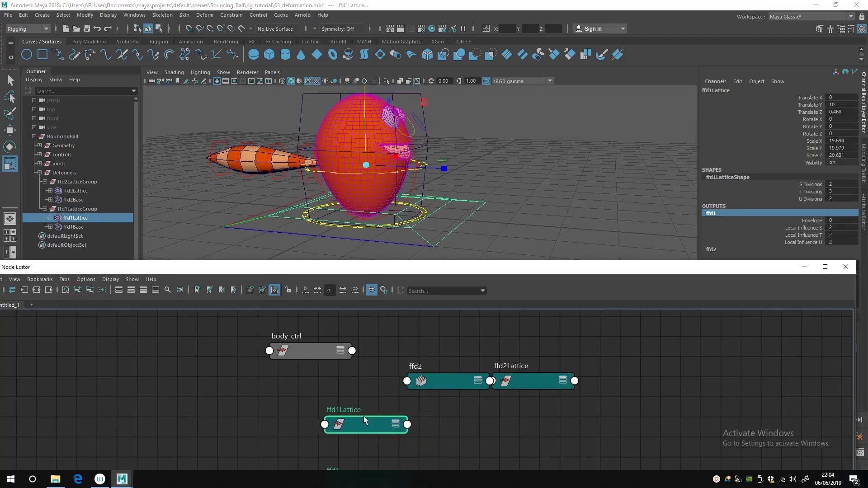
alt+middle_drag(327, 413, 295, 372)
scroll(295, 375, down, 3)
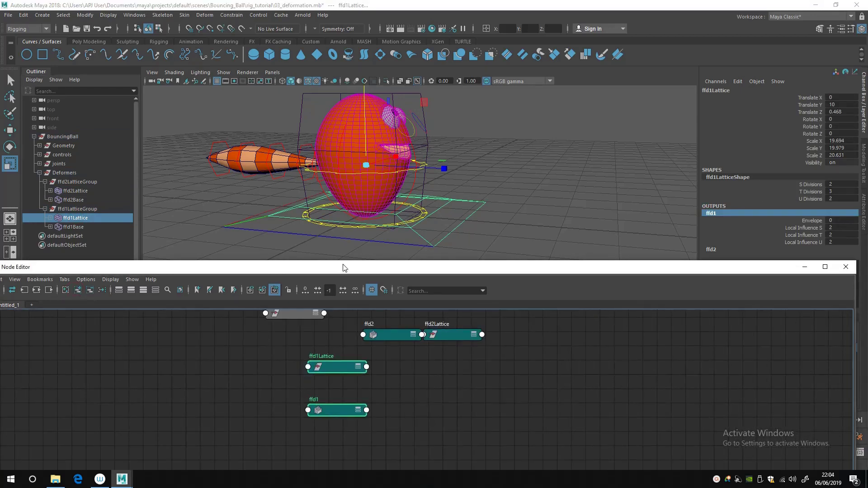
Step: Maximize the Node Editor and frame all five nodes
drag(333, 266, 330, 180)
double_click(323, 181)
alt+middle_drag(273, 179, 279, 277)
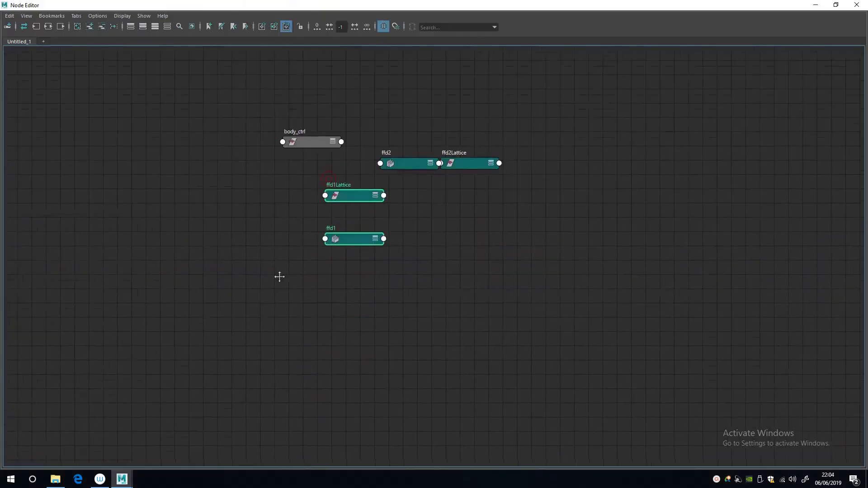
alt+right_drag(281, 272, 376, 242)
alt+middle_drag(358, 191, 290, 291)
alt+right_drag(289, 291, 244, 253)
Step: Spread the graph out, separating body_ctrl from ffd2 and stacking the ffd2Lattice and ffd1Lattice nodes on the far side
drag(249, 145, 94, 158)
click(425, 181)
drag(425, 181, 359, 169)
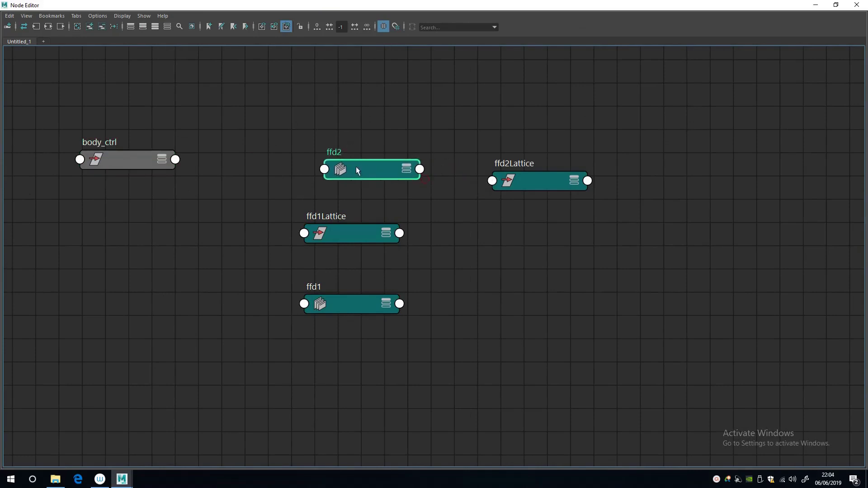
drag(352, 233, 550, 222)
drag(526, 152, 627, 197)
Step: Place the ffd1 node below ffd2, between body_ctrl and the two lattice nodes
click(122, 16)
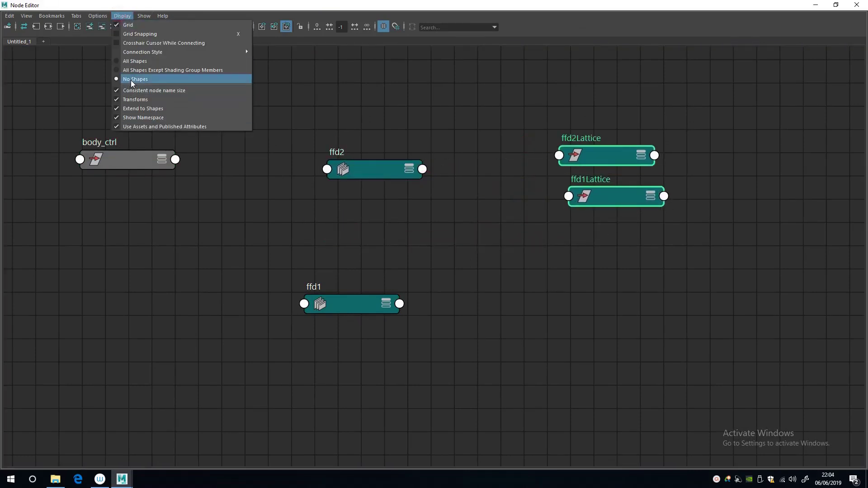
click(166, 244)
drag(356, 300, 461, 209)
drag(378, 170, 347, 168)
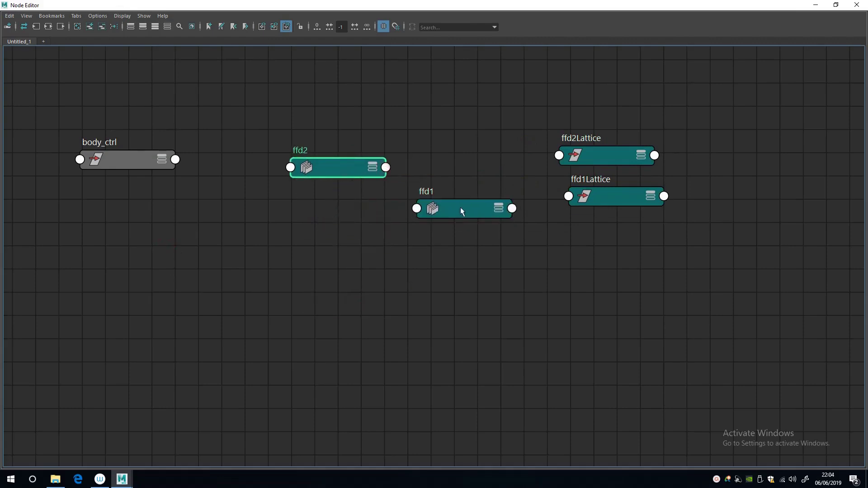
drag(459, 209, 432, 236)
drag(339, 167, 361, 156)
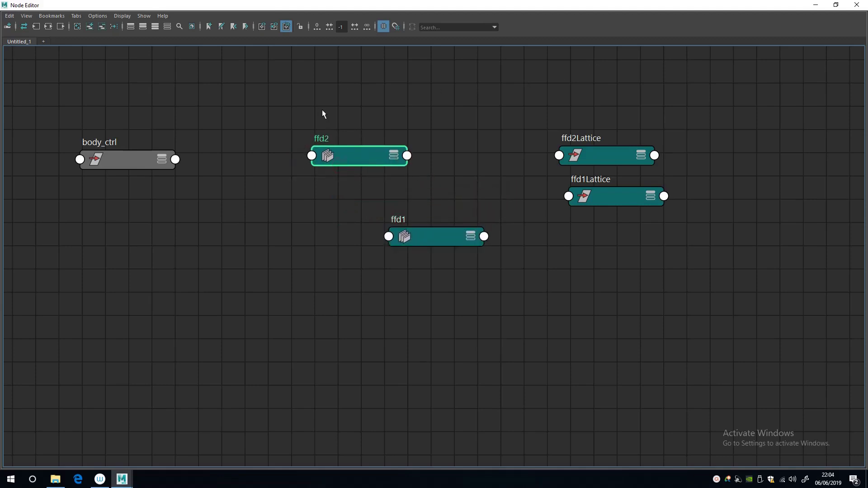
drag(132, 164, 136, 164)
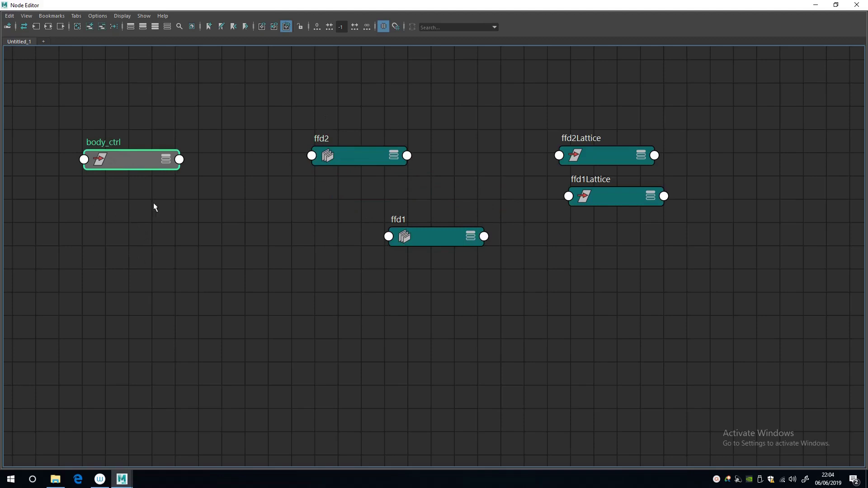
Step: Expand the body_ctrl and ffd2 nodes to show their full attribute lists
key(3)
key(2)
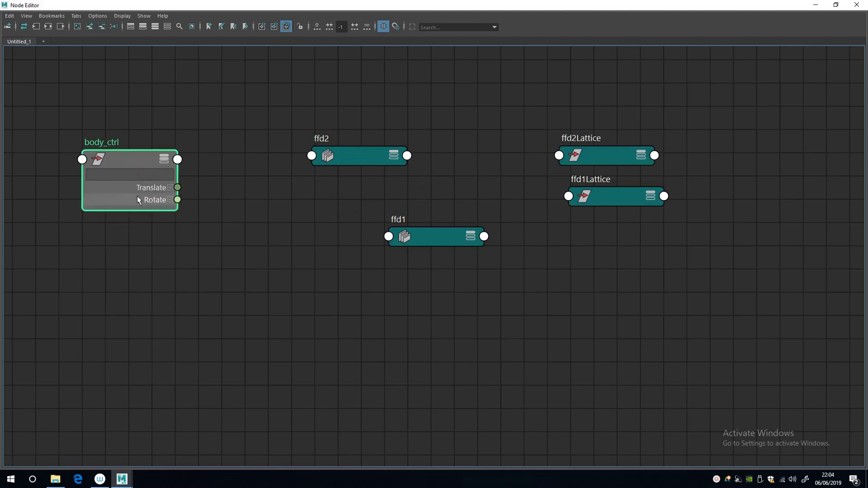
key(1)
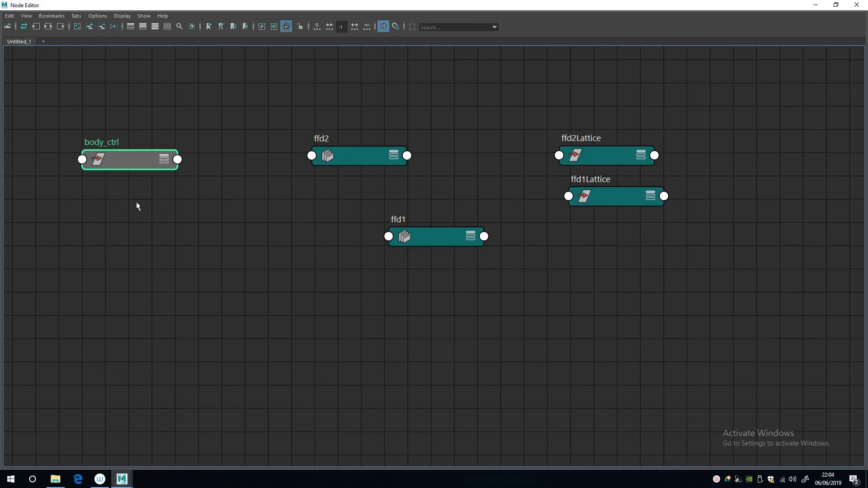
key(4)
key(3)
key(4)
key(1)
key(3)
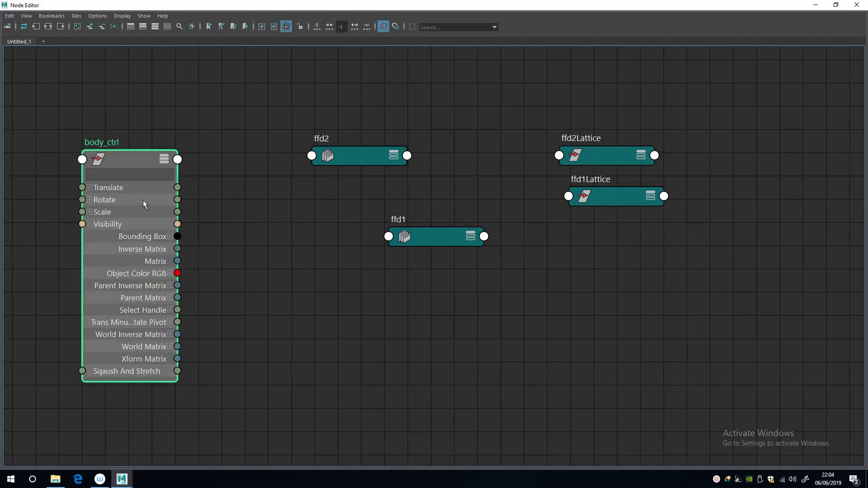
click(321, 155)
key(3)
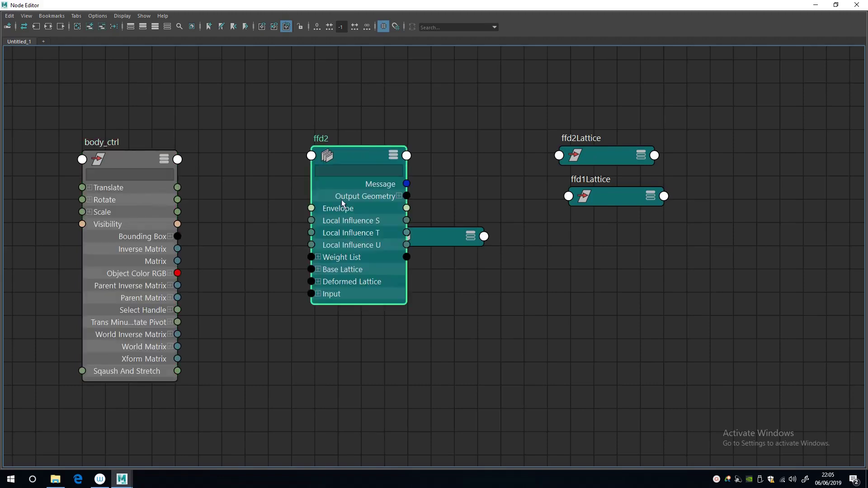
Step: Line up ffd1 beside ffd2 and expand it to show its full attribute list
drag(358, 157, 315, 161)
drag(433, 241, 449, 160)
key(3)
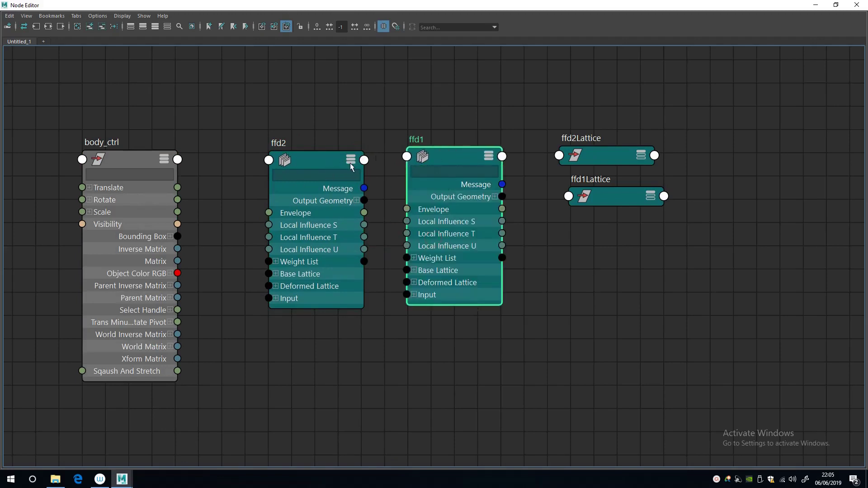
Step: Swap the two deformer nodes so ffd1 sits between body_ctrl and ffd2
drag(315, 160, 362, 171)
drag(426, 161, 262, 156)
drag(386, 173, 479, 155)
drag(311, 149, 348, 153)
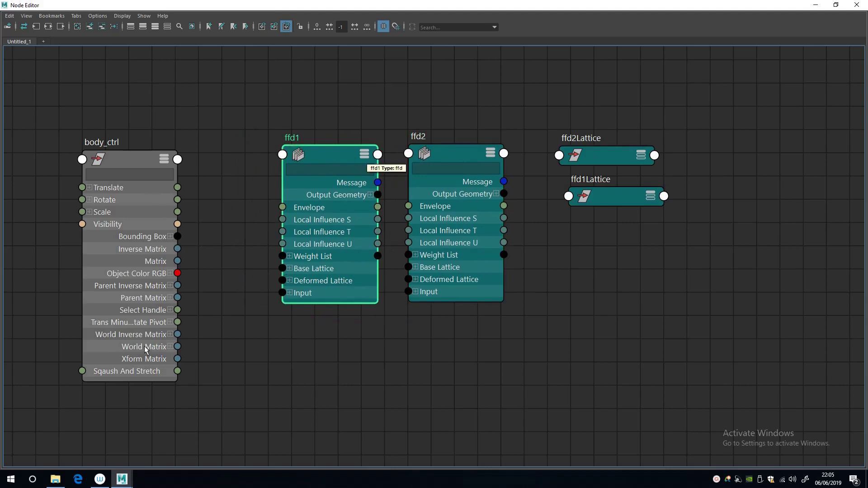
Step: Remove the ffd2Lattice and ffd1Lattice nodes from the graph and spread ffd1 and ffd2 away from body_ctrl
drag(132, 154, 99, 149)
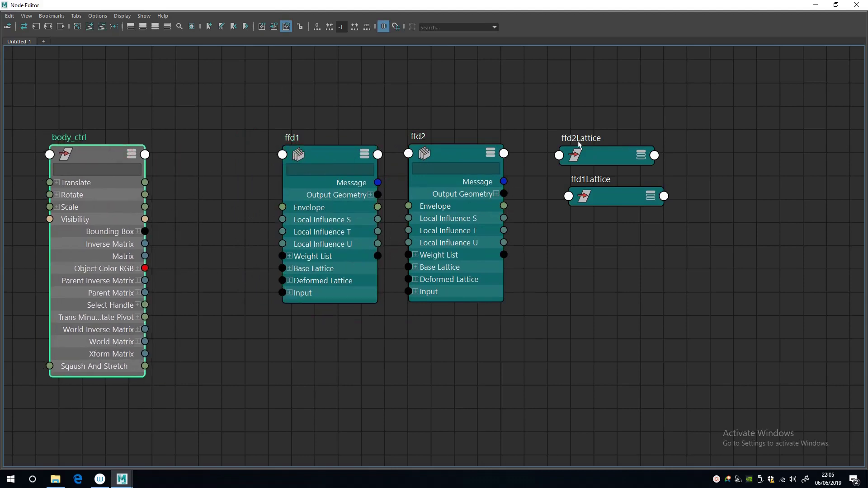
drag(596, 125, 697, 269)
drag(598, 159, 637, 136)
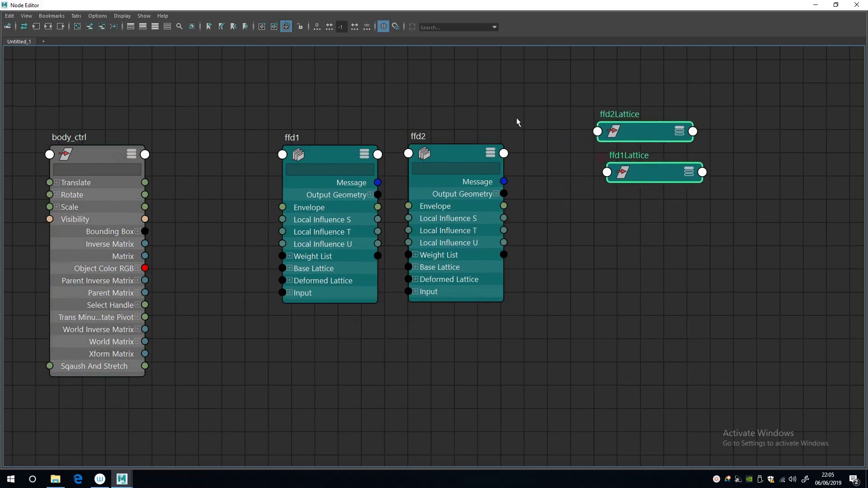
click(102, 27)
drag(325, 136, 449, 146)
drag(336, 151, 462, 183)
Step: Rename the ffd1 node to Squash_ffd
double_click(432, 168)
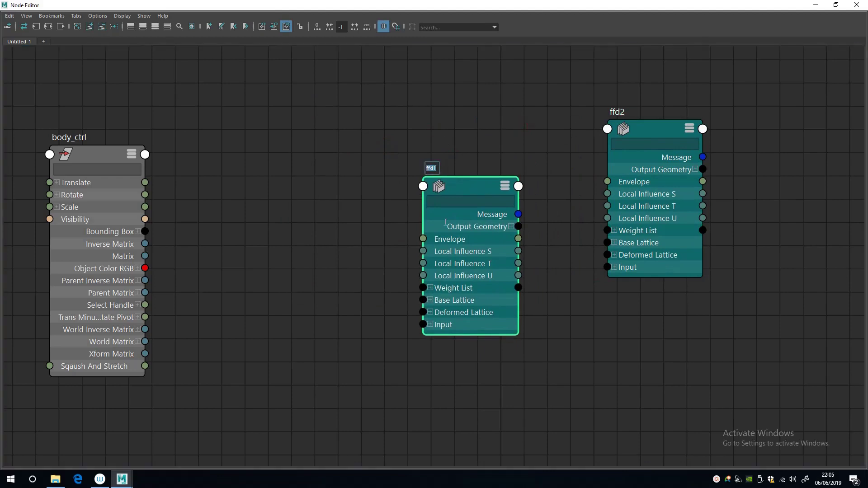
text(s)
text(quash)
text(_ffd)
key(Return)
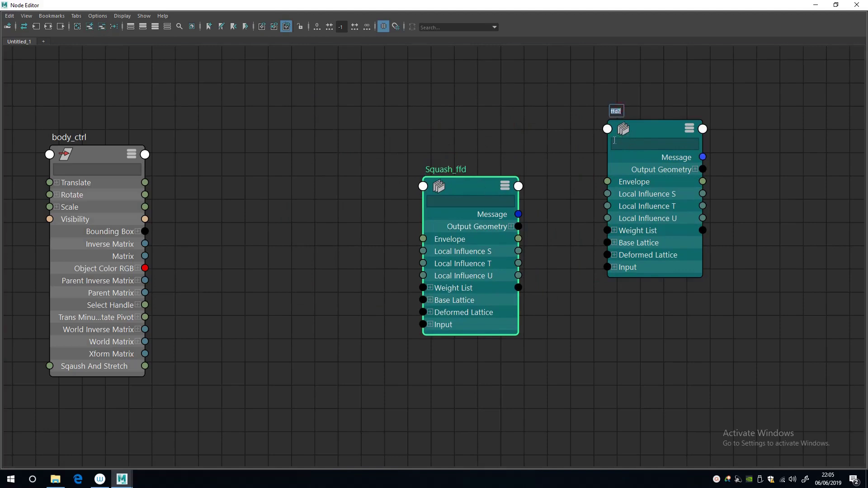
Step: Rename the ffd2 node to Stretch_ffd
text(Str)
text(e)
text(tch_ff)
text(d)
key(Return)
Step: Widen the gap between body_ctrl and Squash_ffd to make room for another node
drag(454, 185, 462, 183)
click(218, 185)
alt+middle_drag(261, 230, 294, 225)
alt+right_drag(294, 224, 244, 206)
drag(177, 169, 162, 169)
alt+right_drag(207, 206, 256, 235)
scroll(240, 221, down, 2)
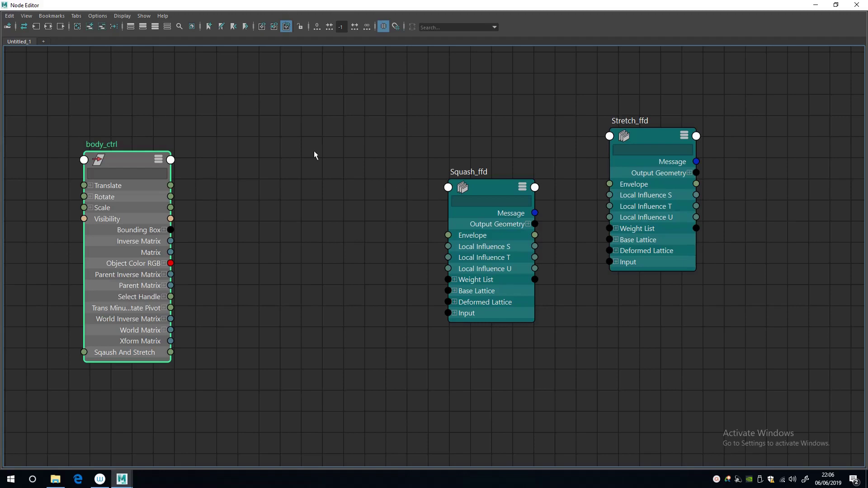
right_drag(229, 231, 223, 210)
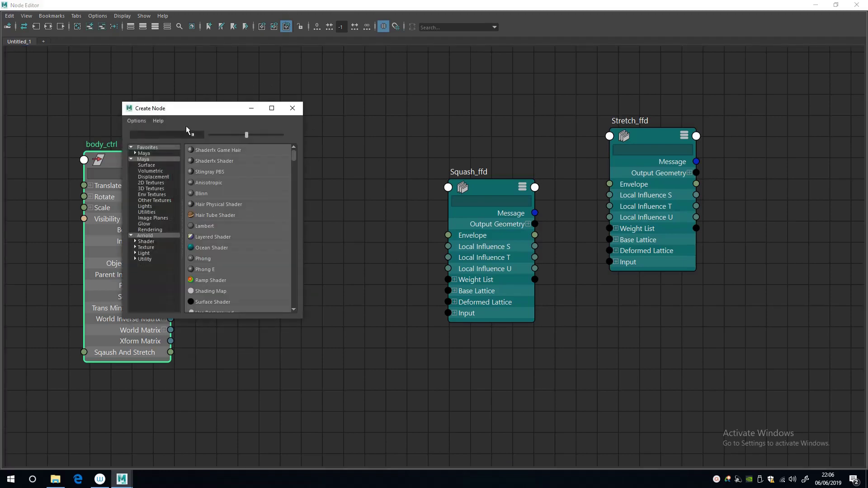
click(157, 134)
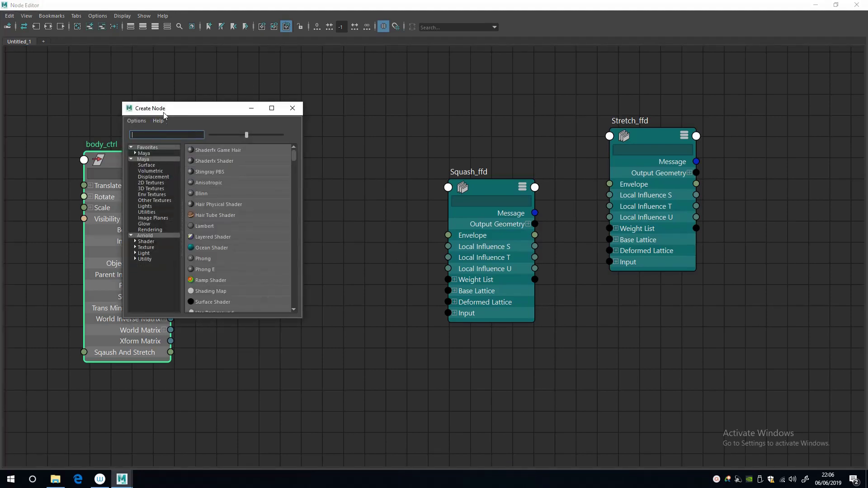
drag(165, 109, 322, 182)
alt+right_drag(225, 243, 73, 145)
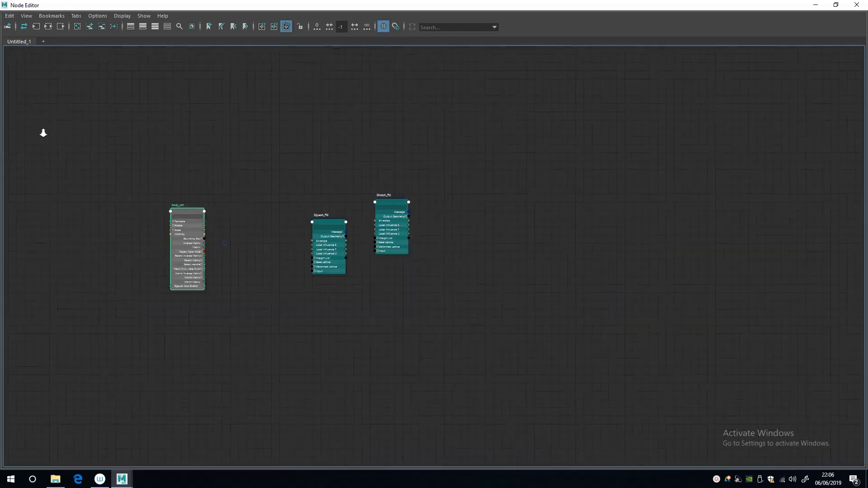
scroll(228, 245, up, 5)
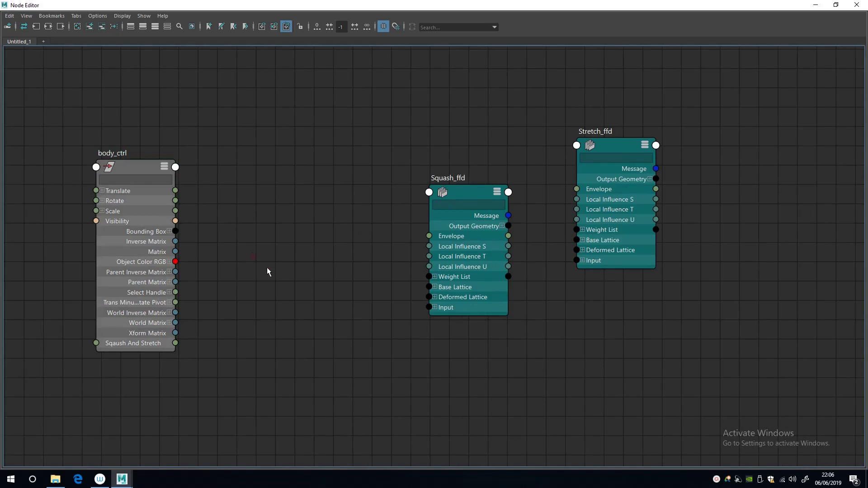
Step: Create a Clamp node in the space between body_ctrl and Squash_ffd
mouse_move(120, 172)
mouse_down()
mouse_move(134, 173)
mouse_move(126, 182)
mouse_up()
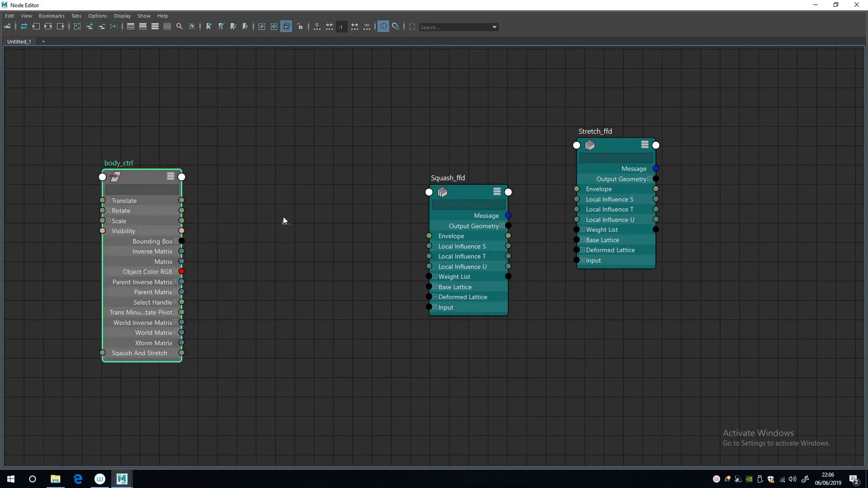
right_drag(284, 224, 282, 201)
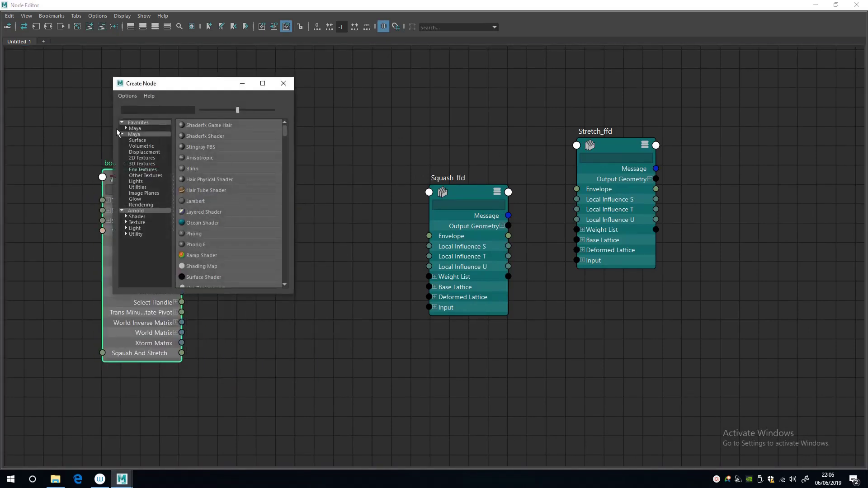
click(161, 109)
text(clamp)
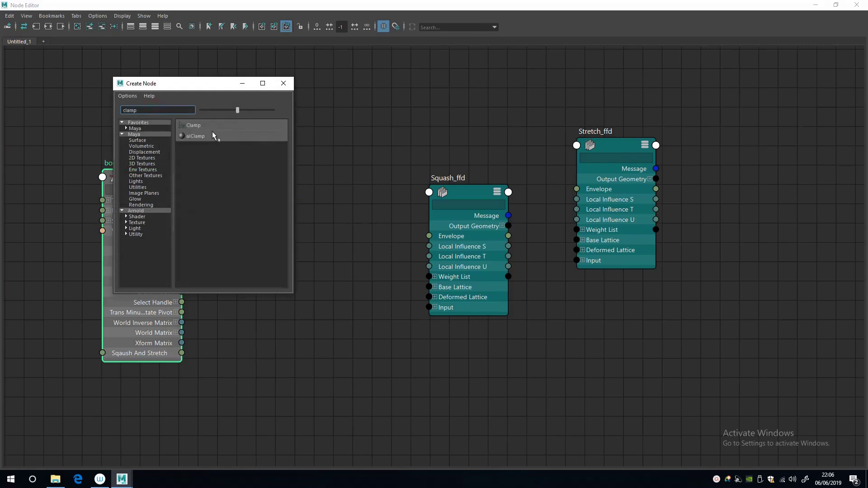
key(Return)
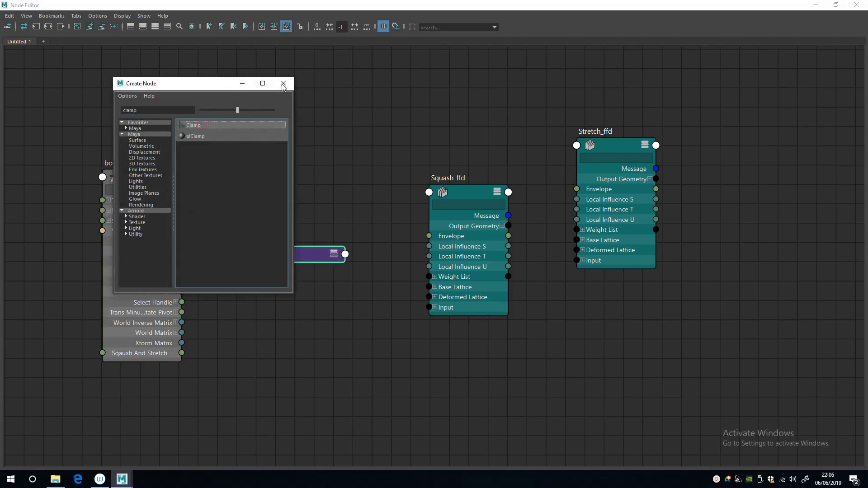
click(285, 84)
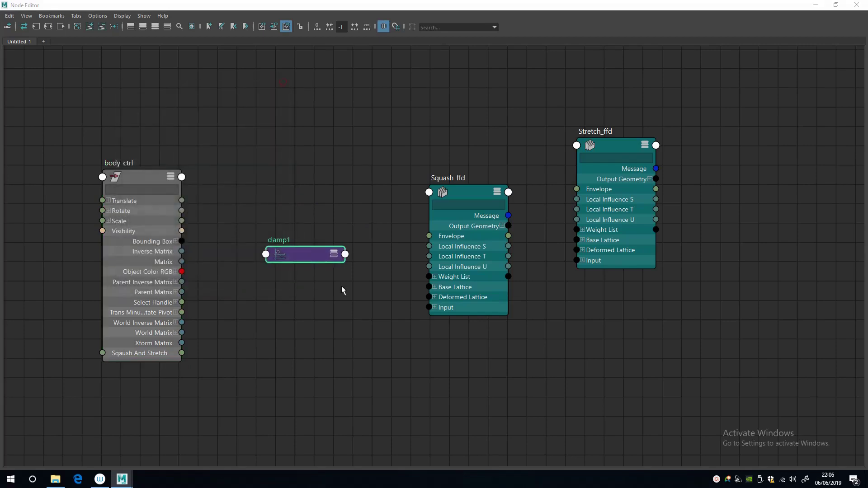
Step: Place clamp1 next to body_ctrl and expand its attributes, including the individual Input and Max channels
drag(307, 253, 270, 223)
click(303, 243)
click(250, 280)
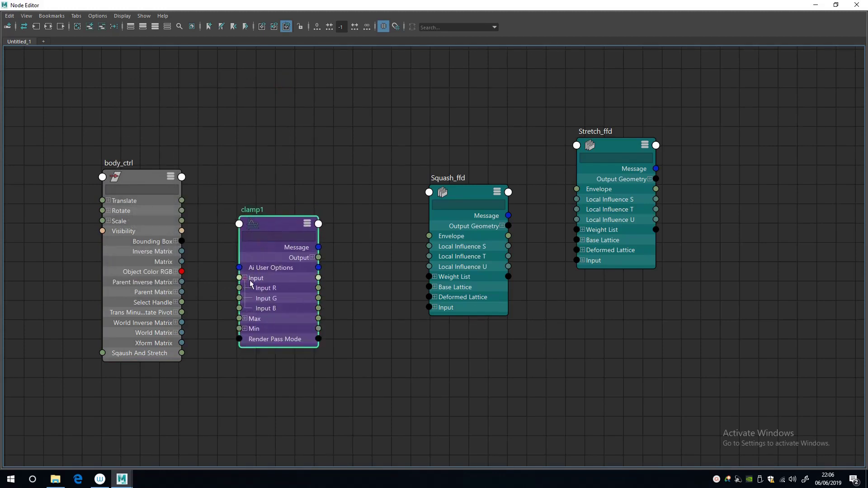
click(246, 318)
drag(240, 360, 214, 419)
mouse_move(259, 225)
mouse_down()
mouse_move(307, 226)
mouse_move(256, 227)
mouse_up()
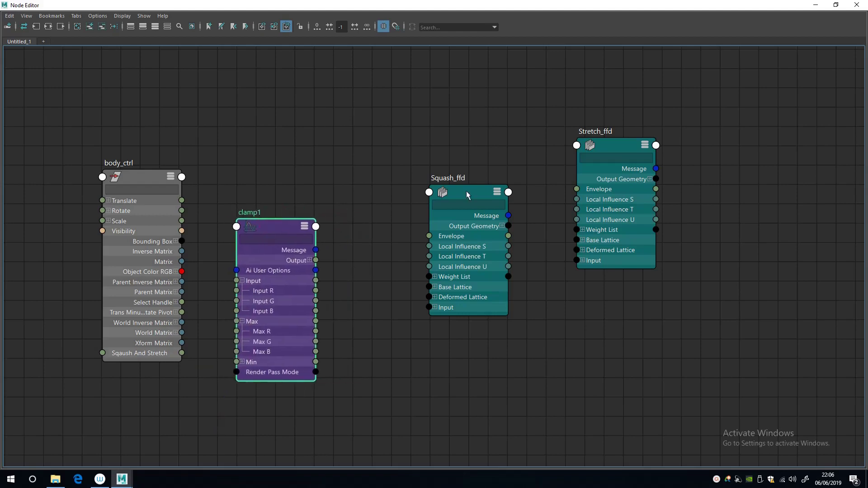
drag(468, 189, 473, 170)
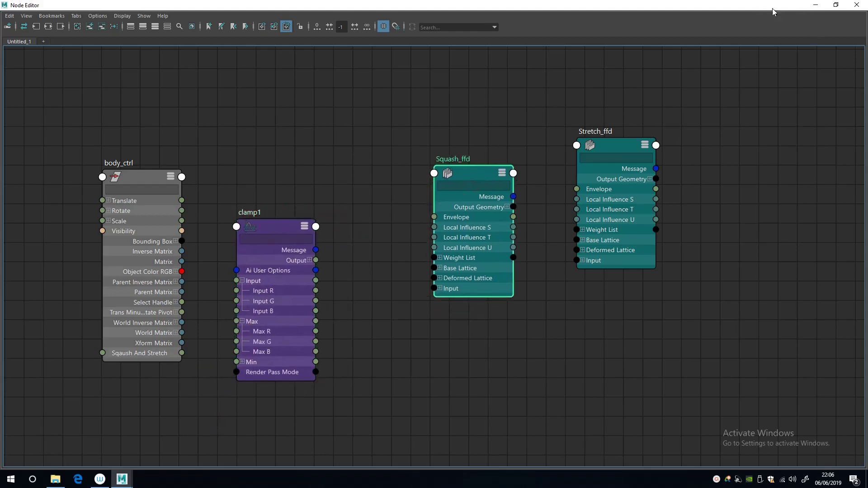
Step: Select the clamp1 node and set its Min R to -1, keeping Max R at 0
click(816, 4)
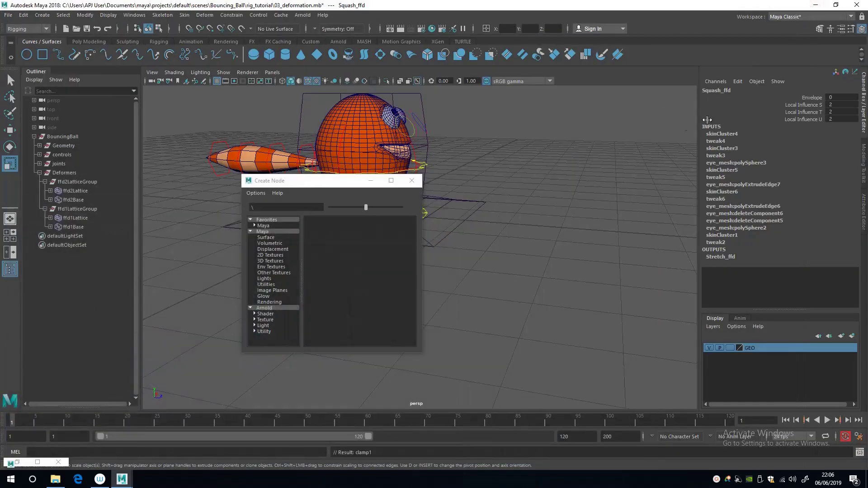
click(37, 463)
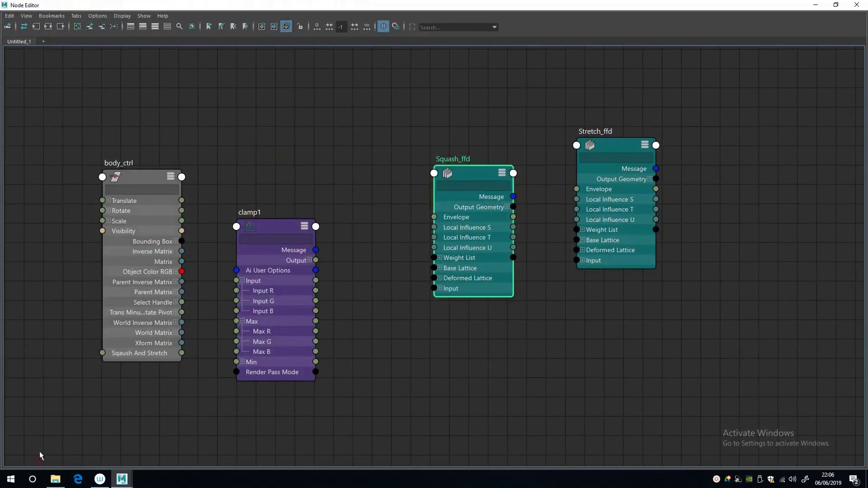
click(273, 165)
click(310, 234)
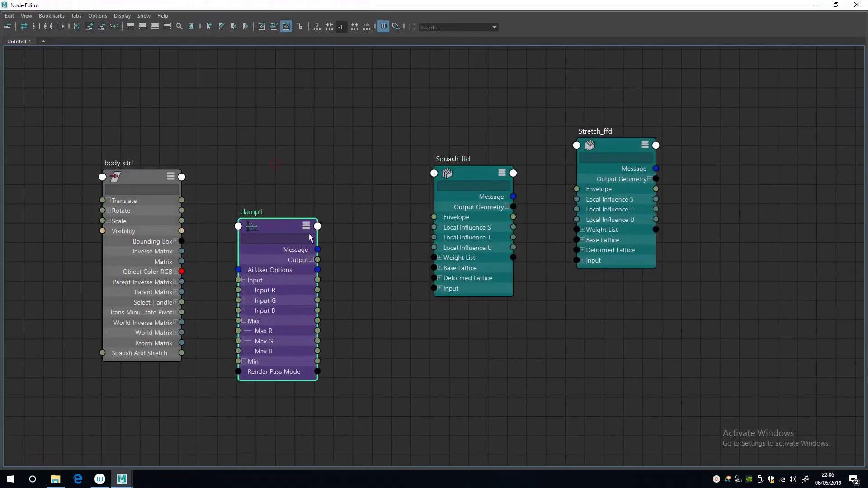
click(816, 5)
click(843, 97)
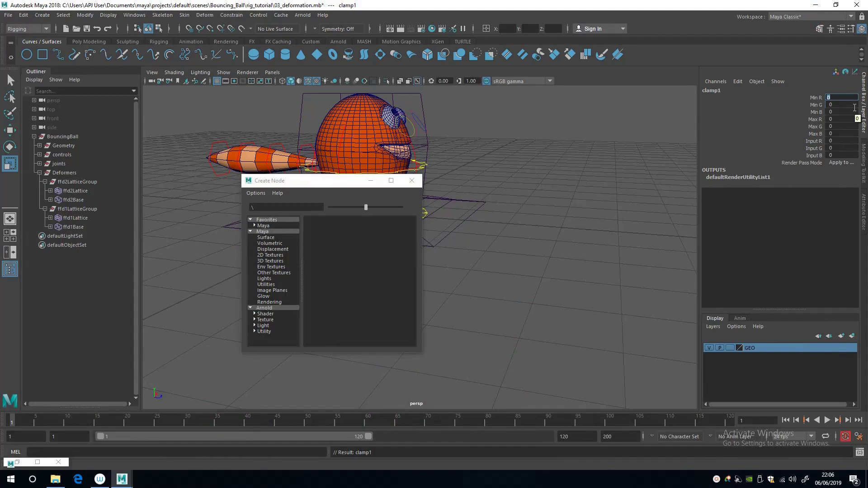
text(-1)
key(Return)
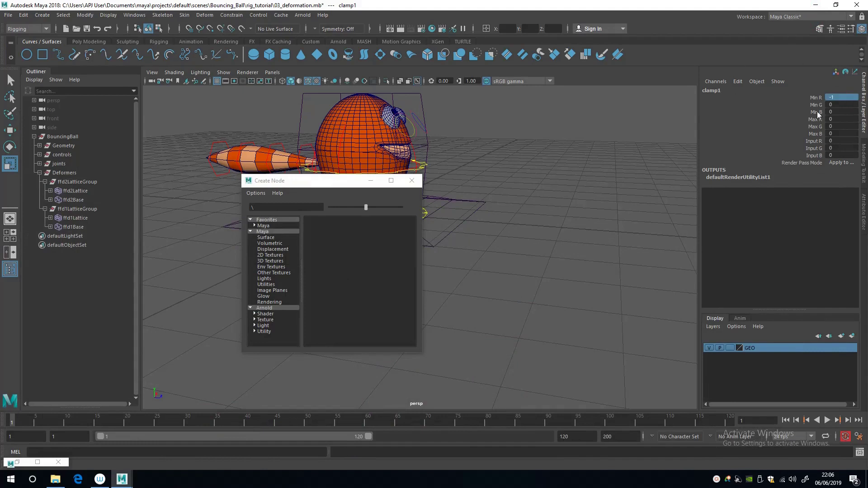
click(837, 118)
key(Return)
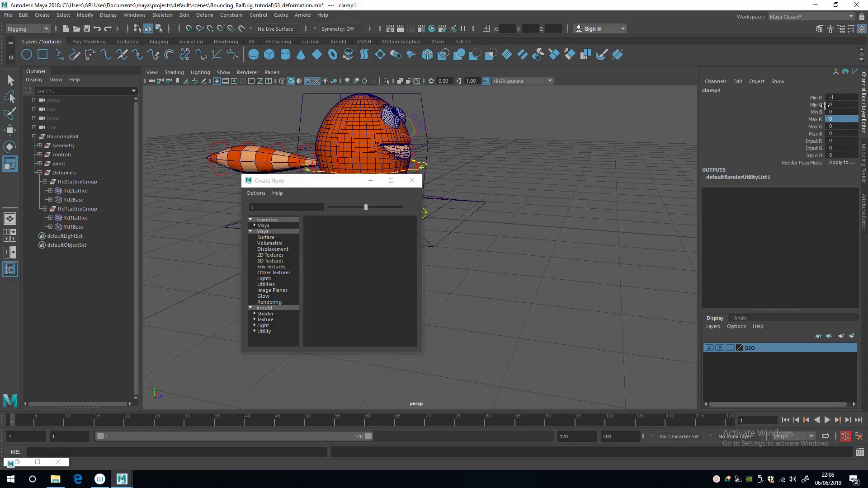
Step: Keep clamp1's Min G at 0 and set its Max G to 1
double_click(840, 104)
key(Return)
double_click(831, 128)
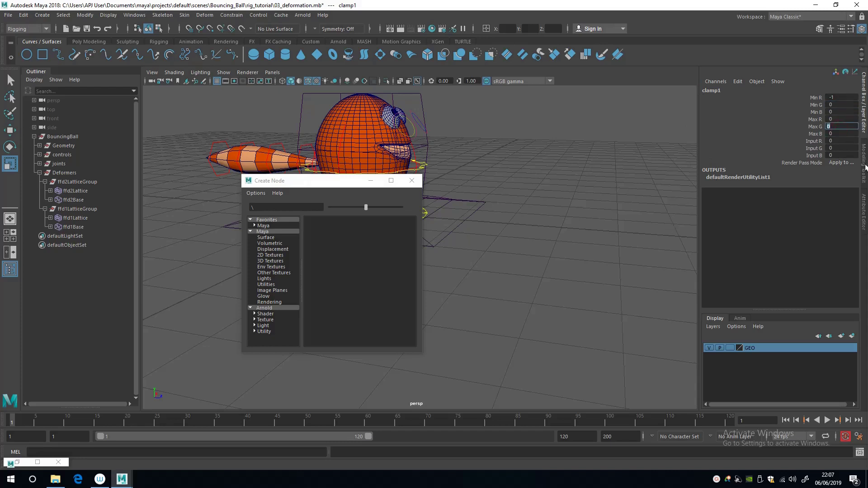
text(1)
key(Return)
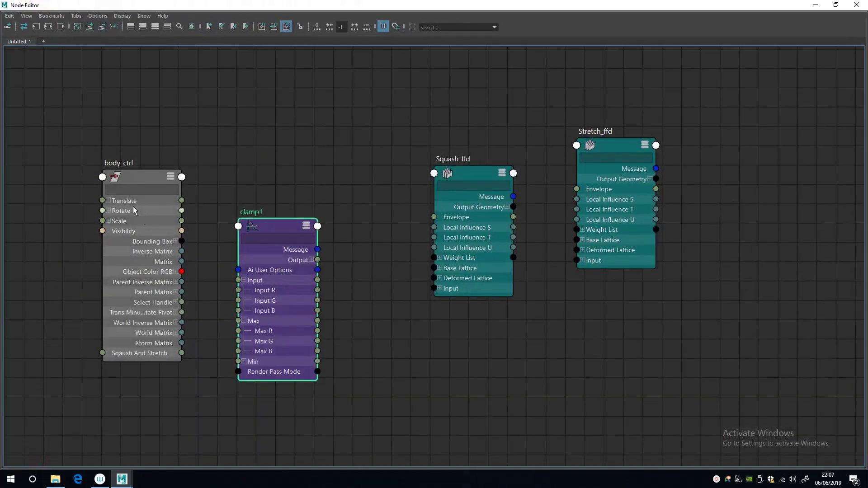
Step: Connect body_ctrl's Sqaush And Stretch attribute to both Input R and Input G of clamp1
drag(133, 206, 102, 174)
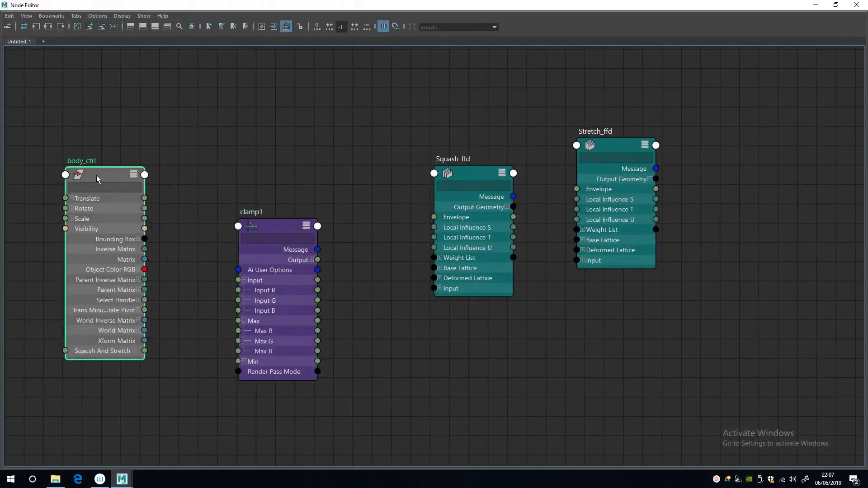
drag(253, 217, 209, 196)
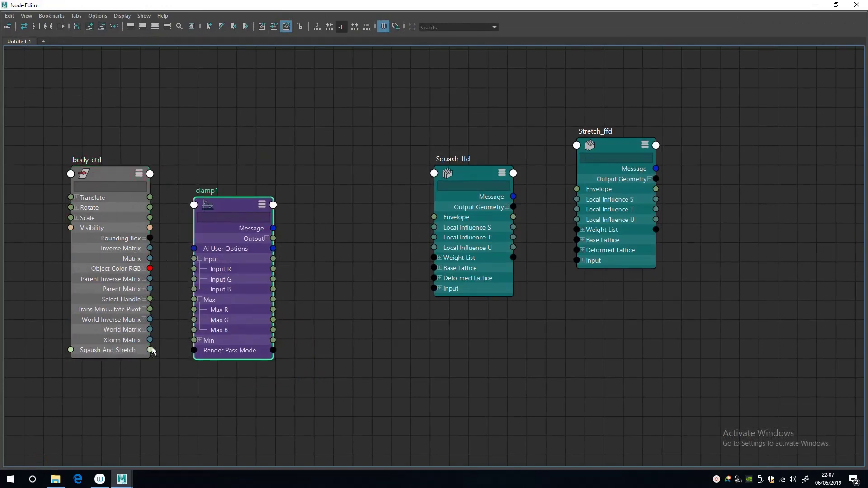
drag(169, 324, 193, 270)
drag(150, 350, 194, 279)
Step: Move Squash_ffd and Stretch_ffd farther from clamp1, and expand clamp1's Output into its R, G and B channels
drag(472, 176, 510, 143)
drag(606, 145, 662, 137)
drag(530, 144, 559, 144)
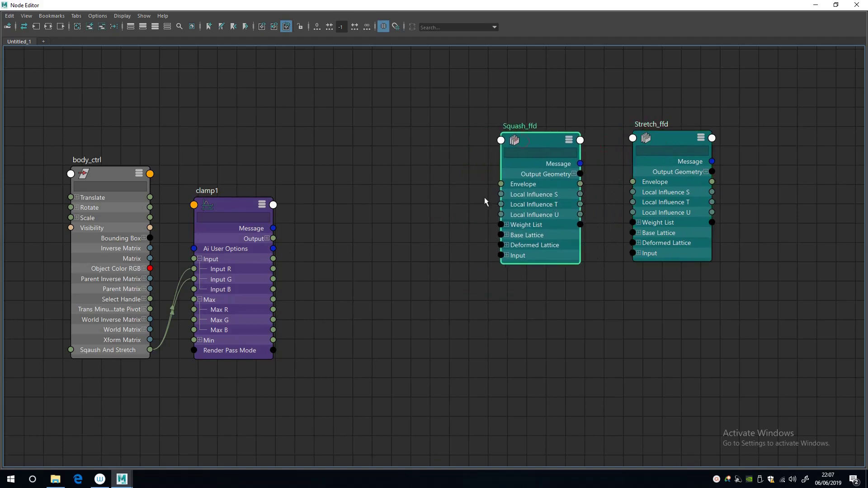
click(266, 238)
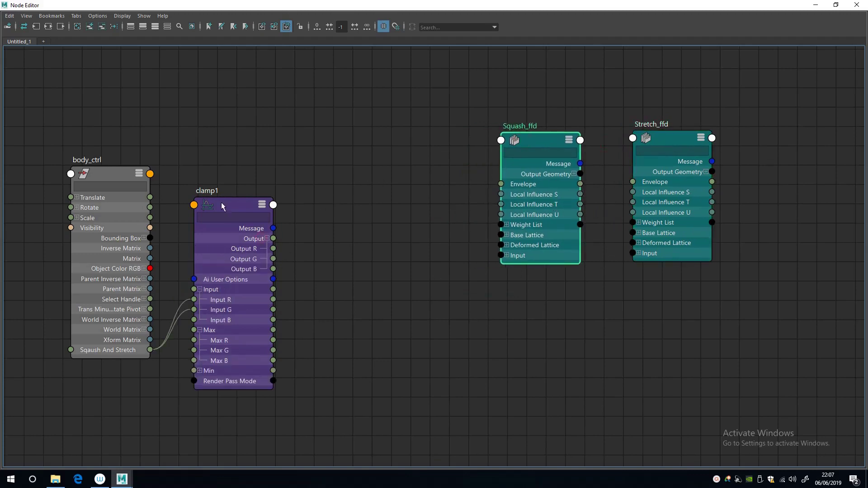
drag(222, 202, 240, 173)
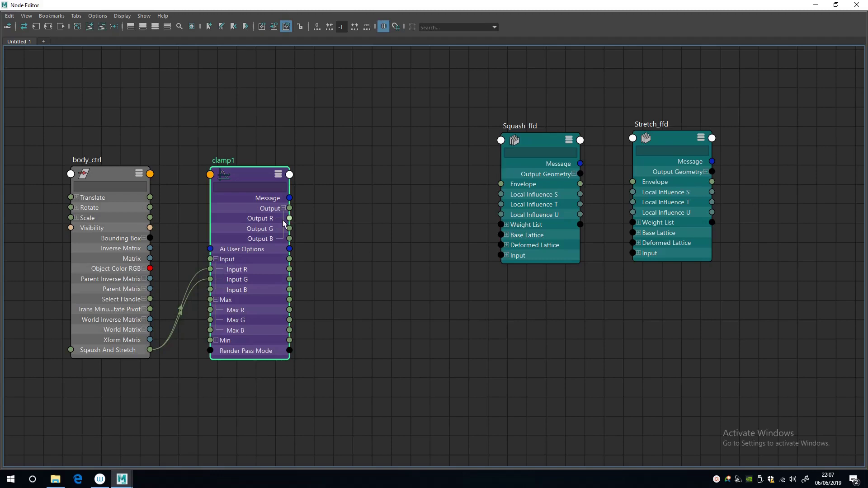
Step: Connect clamp1's Output R to the Squash_ffd Envelope and its Output G to the Stretch_ffd Envelope
drag(290, 218, 504, 183)
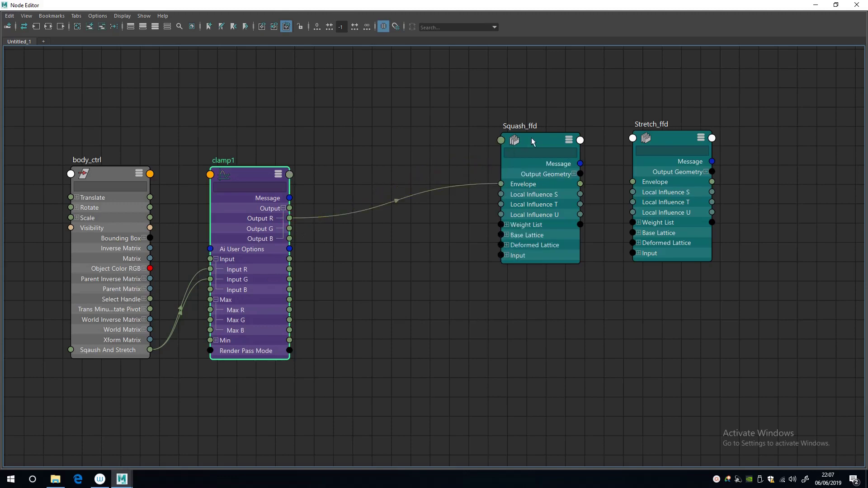
drag(537, 137, 445, 153)
drag(290, 230, 640, 182)
Step: Close the Create Node window and test body_ctrl's Sqaush And Stretch attribute at -1
click(816, 4)
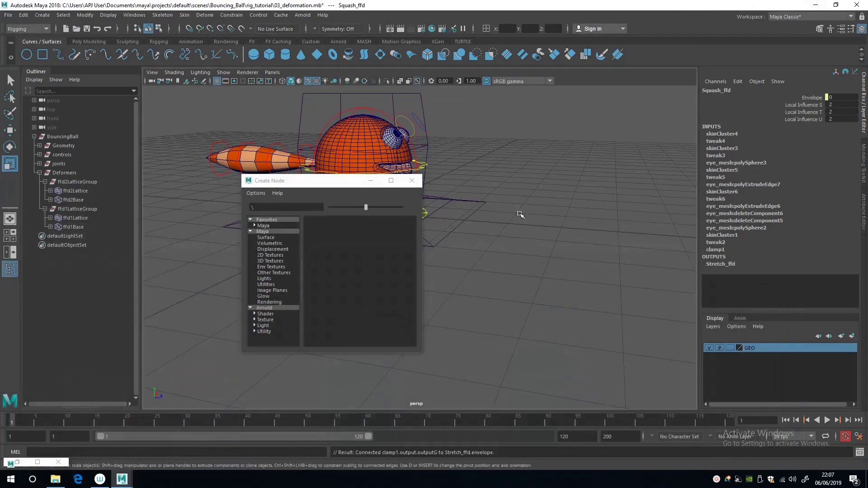
click(464, 194)
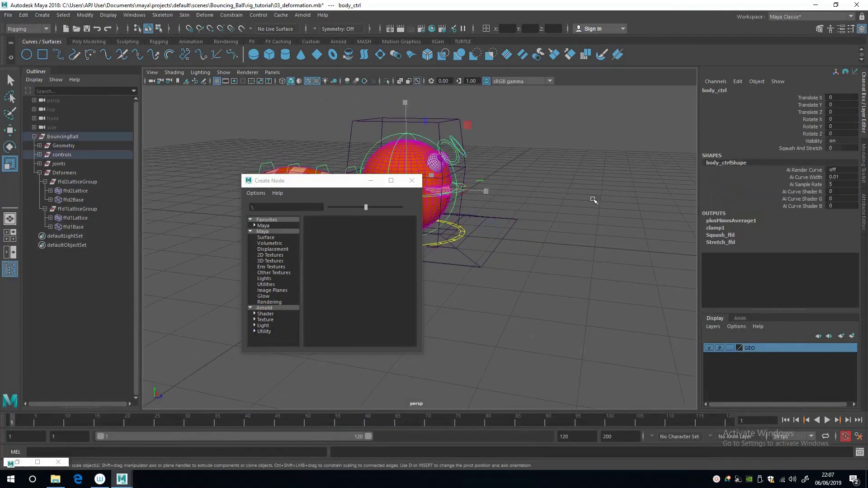
click(798, 148)
click(412, 181)
middle_drag(511, 232, 492, 234)
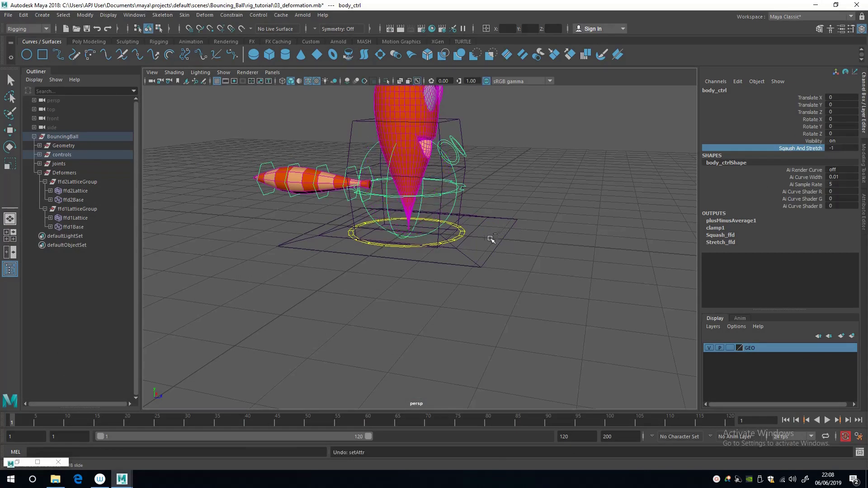
Step: Check the node connections and Squash_ffd's Envelope with body_ctrl's Sqaush And Stretch at -1, and reset the attribute to 0
click(38, 462)
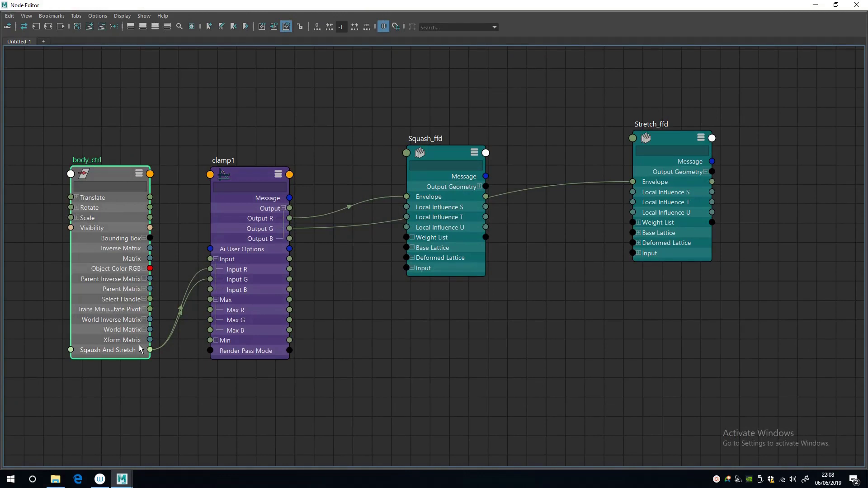
click(816, 5)
click(720, 235)
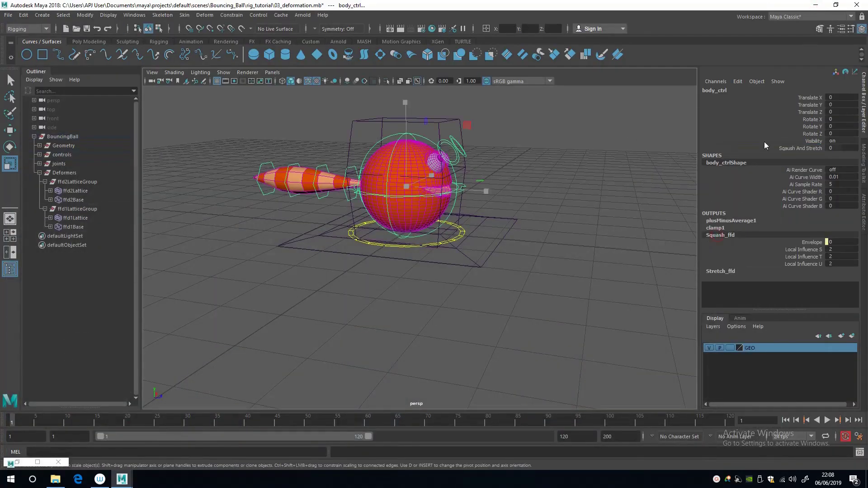
middle_drag(645, 182, 604, 184)
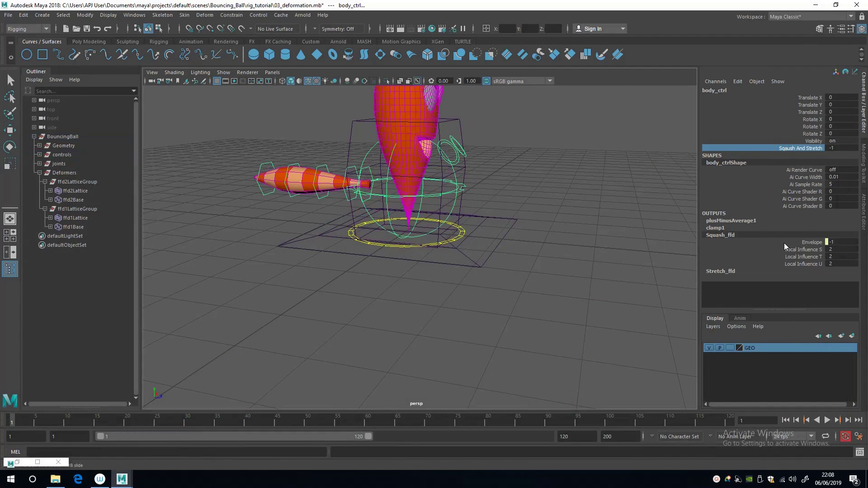
double_click(833, 148)
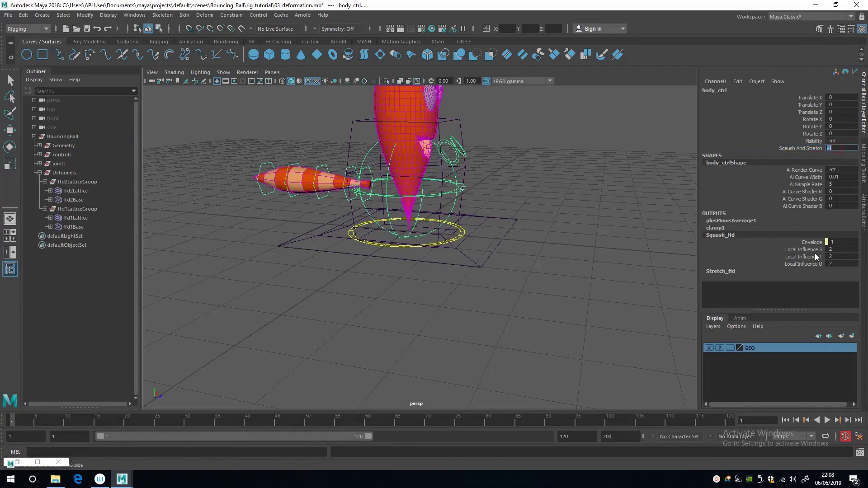
text(0)
key(Return)
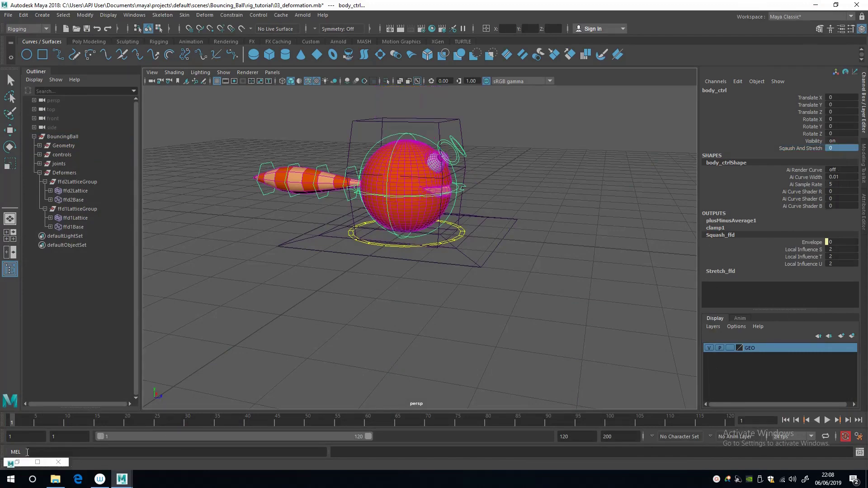
Step: Move Squash_ffd and body_ctrl up in the node graph and break the connection from clamp1's Output R to Squash_ffd's Envelope
click(38, 462)
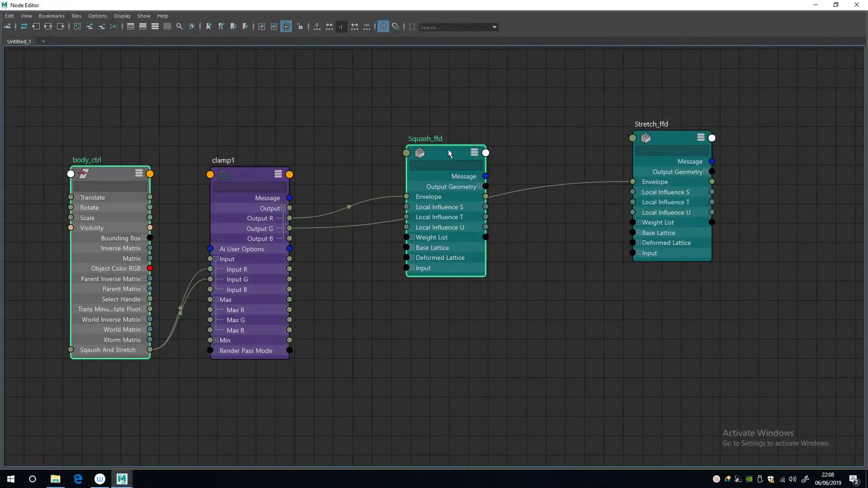
drag(441, 151, 518, 74)
click(313, 118)
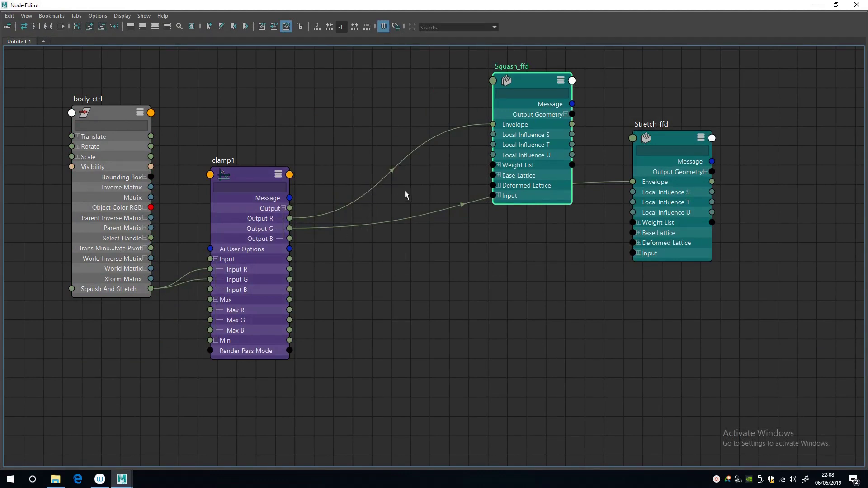
ctrl+shift+drag(392, 174, 405, 191)
Step: Create a Multiply Divide node, show its attributes and place it between clamp1 and Squash_ffd
right_drag(359, 259, 356, 233)
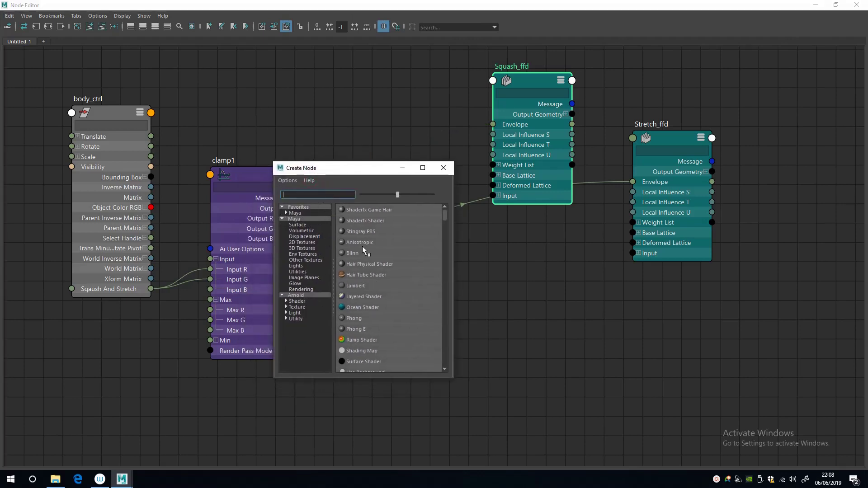
text(mult)
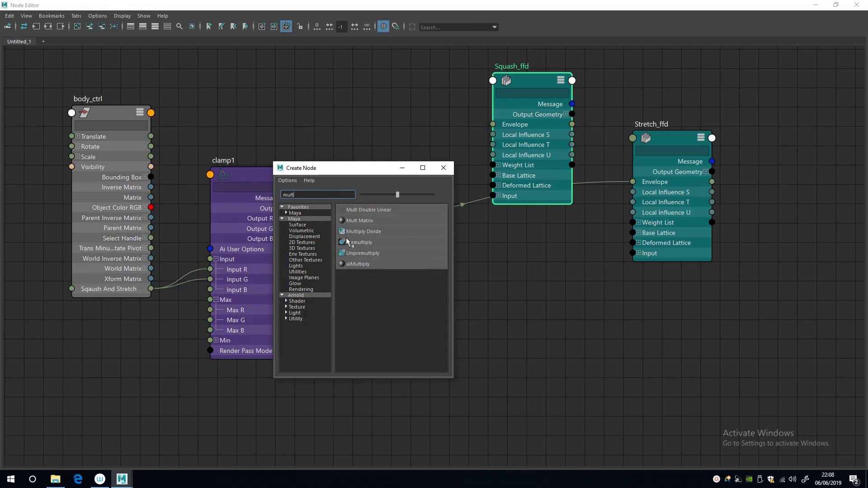
click(356, 230)
click(444, 168)
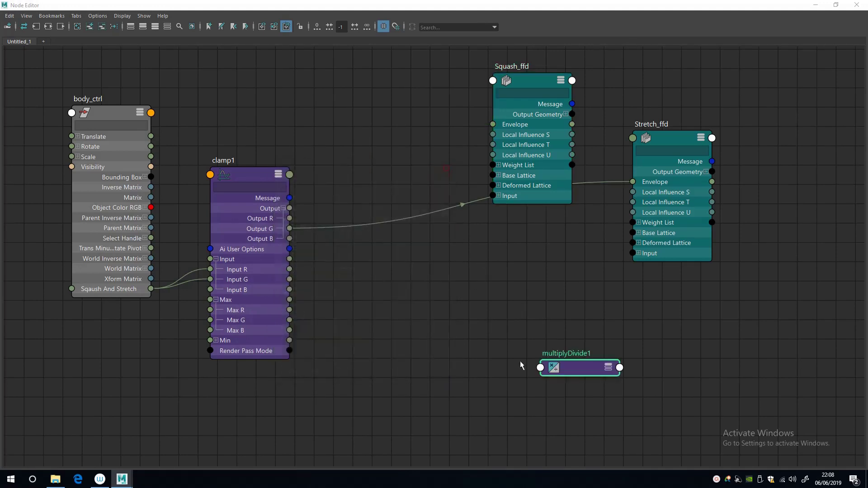
click(608, 367)
drag(580, 367, 406, 167)
Step: Connect clamp1's Output R to the Multiply Divide node's Input 1X and expand its Input 2 channels
click(374, 221)
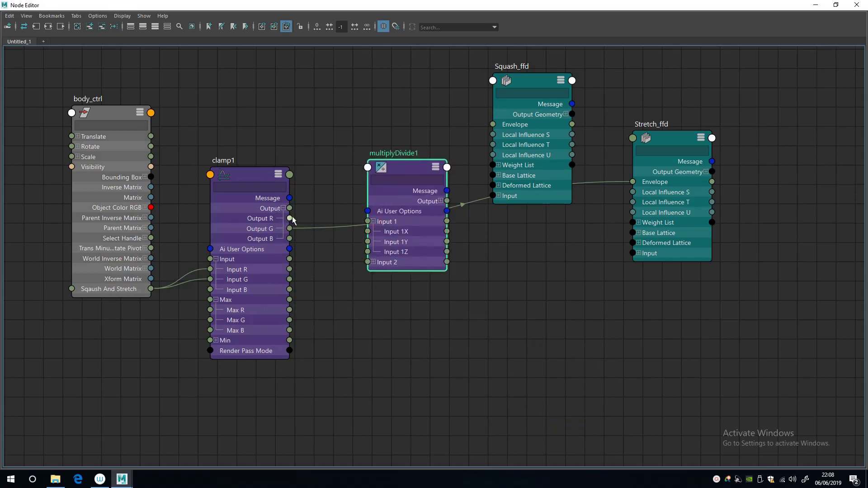
drag(372, 202, 354, 158)
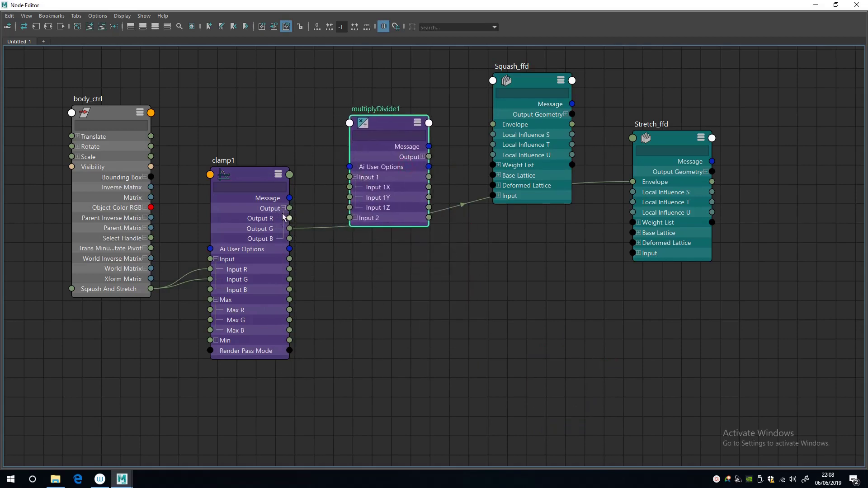
drag(288, 219, 350, 188)
mouse_move(355, 225)
mouse_down()
mouse_move(357, 215)
mouse_move(350, 227)
mouse_up()
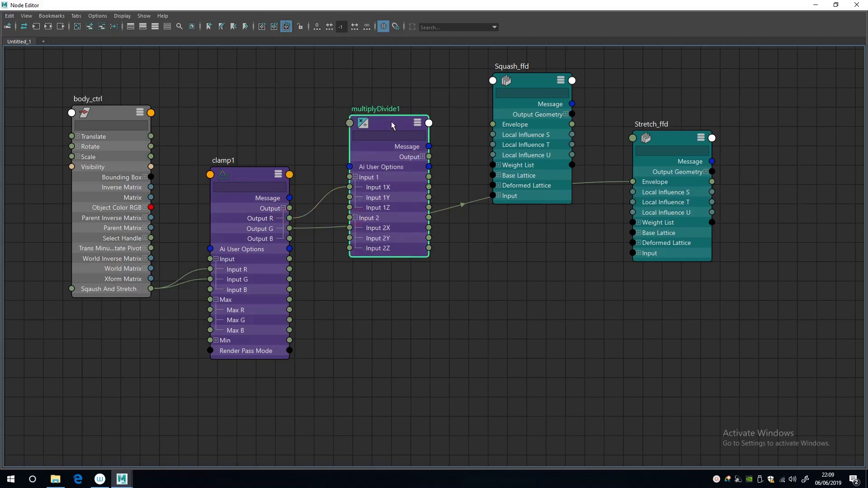
Step: Set the Multiply Divide node's Input 2X to -1
drag(389, 120, 379, 117)
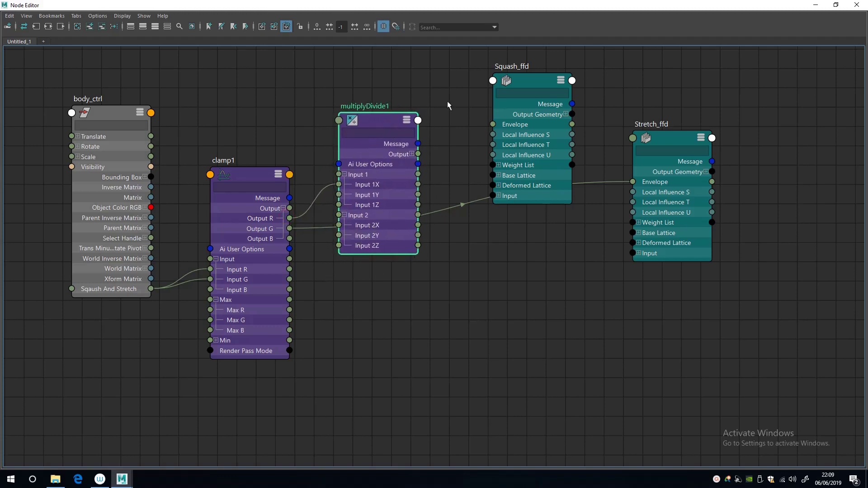
click(816, 5)
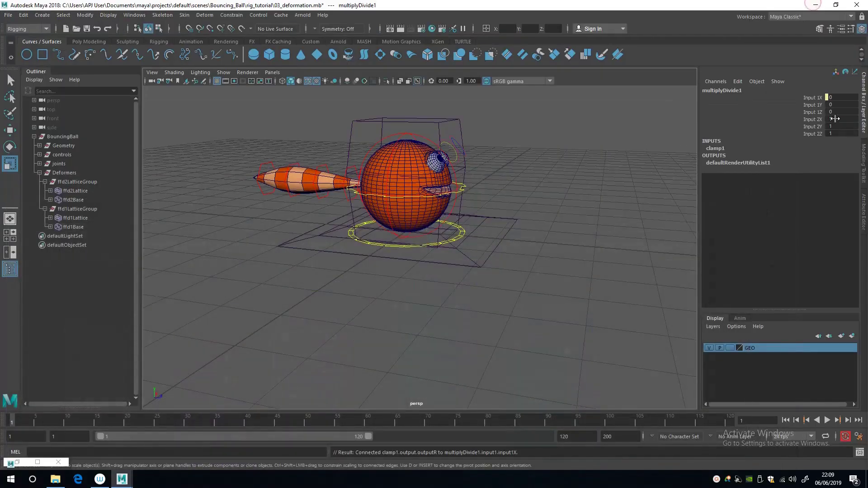
double_click(843, 119)
text(-1)
key(Return)
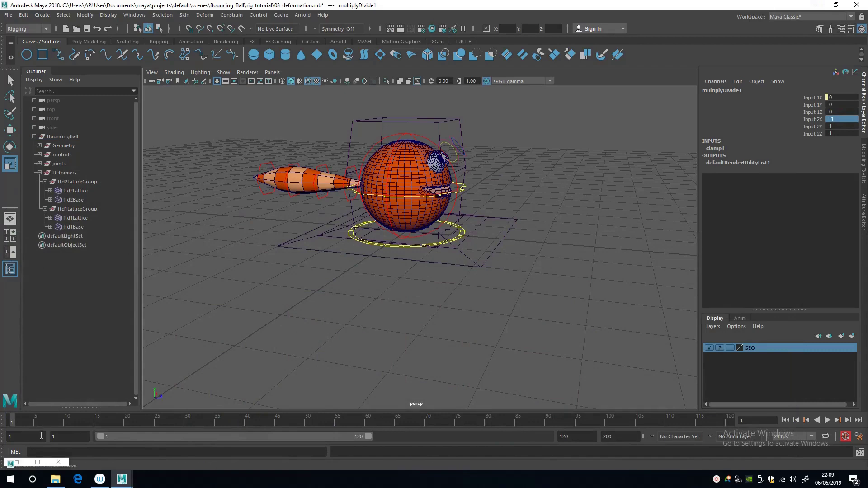
Step: Connect the Multiply Divide node's Output X to Squash_ffd's Envelope, and select body_ctrl's Sqaush And Stretch attribute
click(38, 462)
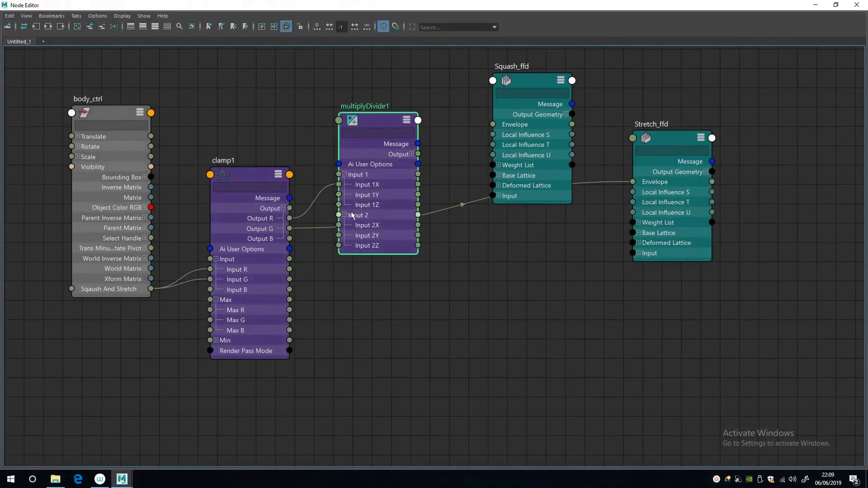
click(411, 154)
drag(418, 164, 501, 120)
click(816, 4)
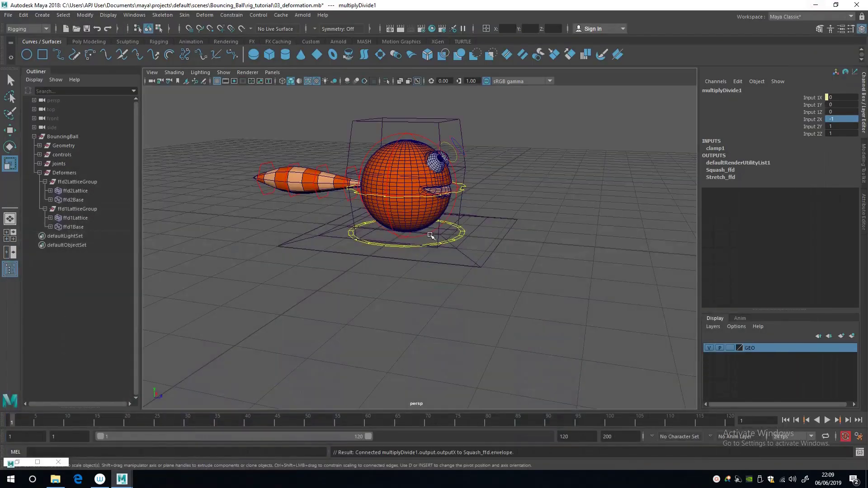
click(462, 192)
click(800, 148)
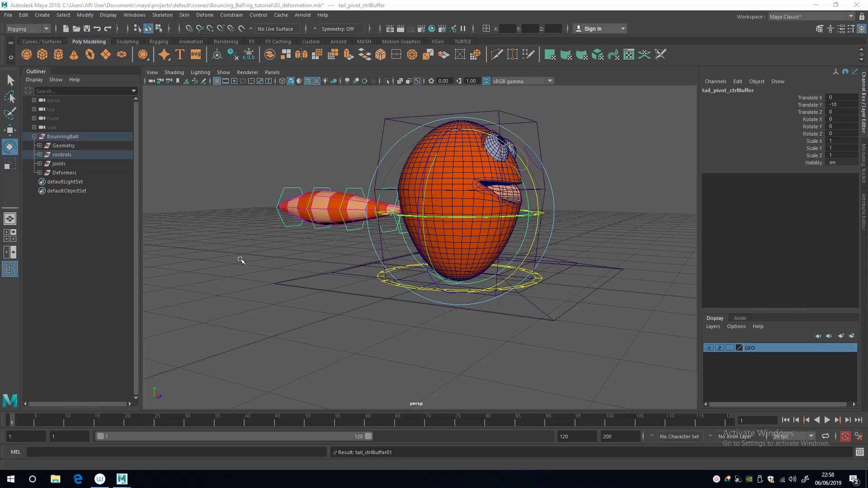
Step: Parent the Deformers group under body_ctrl in the controls hierarchy
alt+drag(239, 259, 275, 277)
click(82, 175)
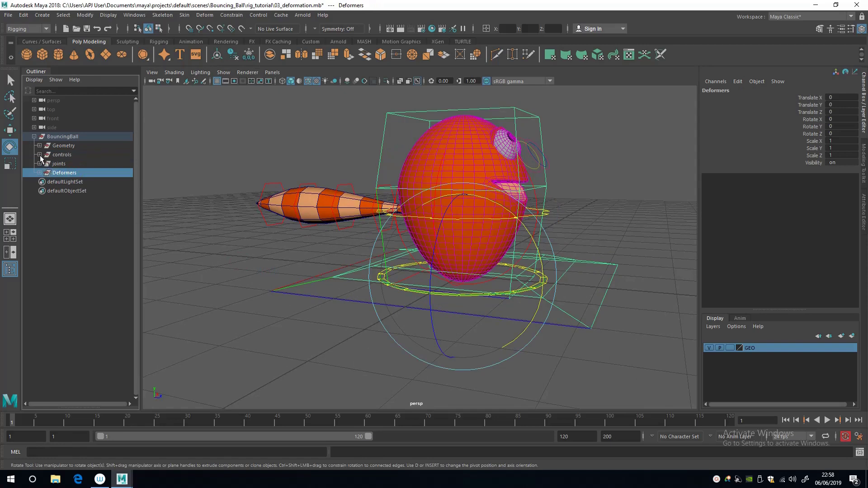
click(39, 155)
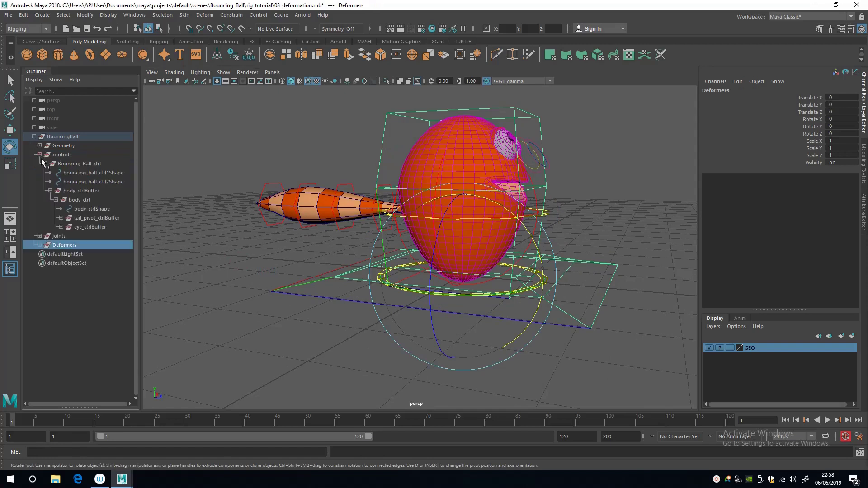
ctrl+click(86, 199)
key(p)
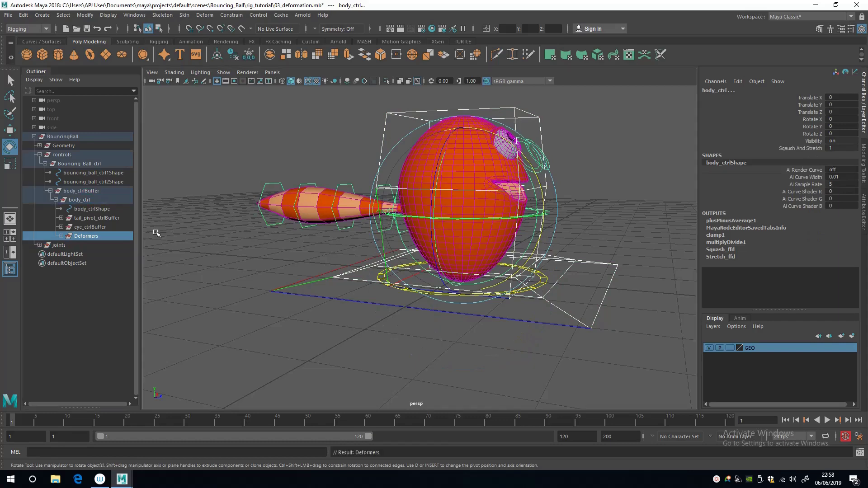
click(156, 232)
Step: Test-move body_ctrl with the deformers parented to it, and undo the move
click(541, 232)
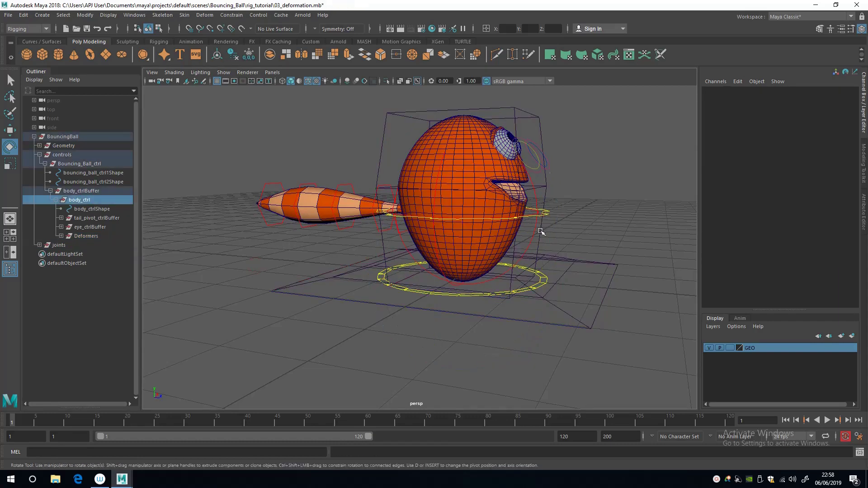
key(w)
drag(463, 212, 445, 187)
key(ctrl+z)
alt+right_drag(346, 272, 291, 247)
alt+middle_drag(291, 248, 263, 237)
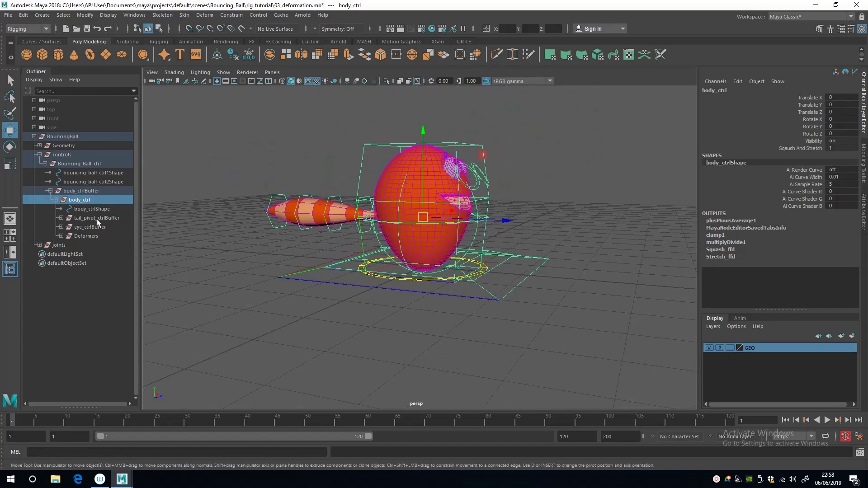
Step: Hide the Deformers group under body_ctrl
click(88, 232)
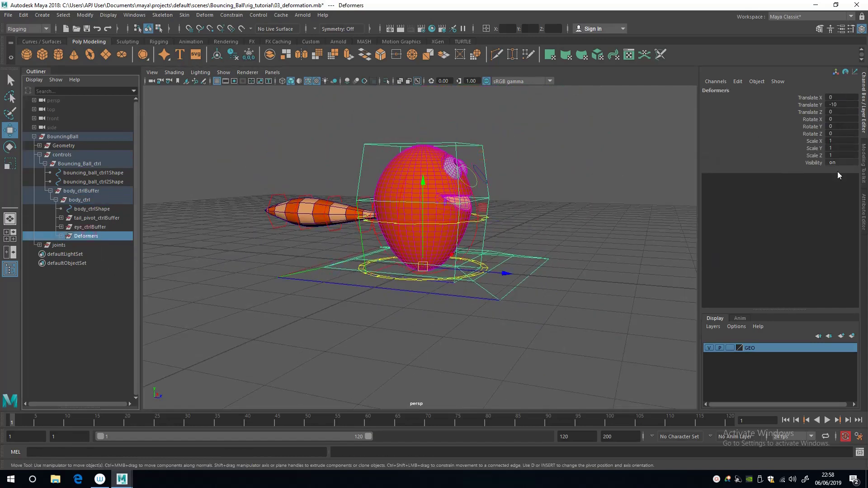
click(329, 306)
alt+drag(329, 305, 494, 237)
Step: Reset body_ctrl's Sqaush And Stretch to 0, and lower it to -1 to inspect the fully squashed ball against the tail
click(499, 221)
click(852, 148)
text(0)
key(Return)
click(789, 148)
middle_drag(595, 221, 577, 222)
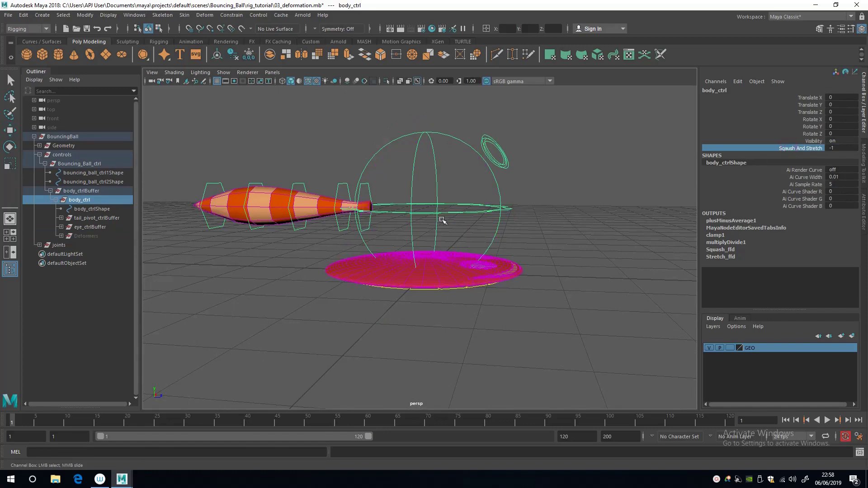
alt+drag(442, 219, 371, 241)
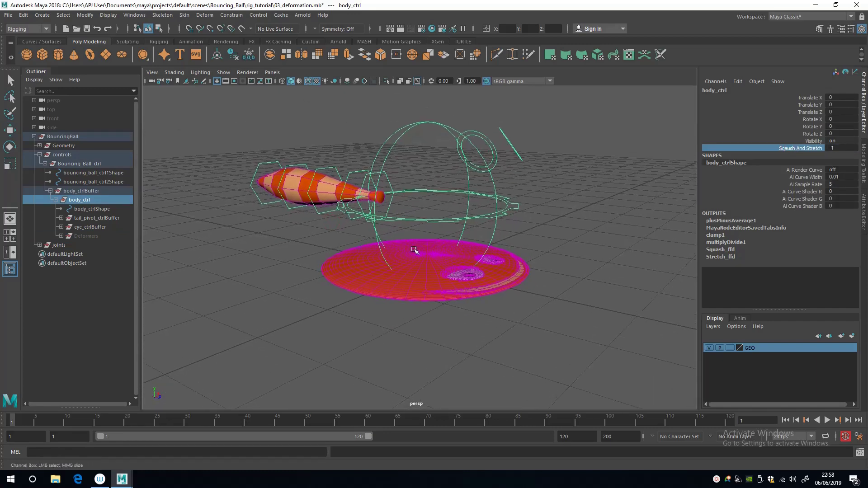
click(267, 252)
alt+drag(286, 257, 328, 259)
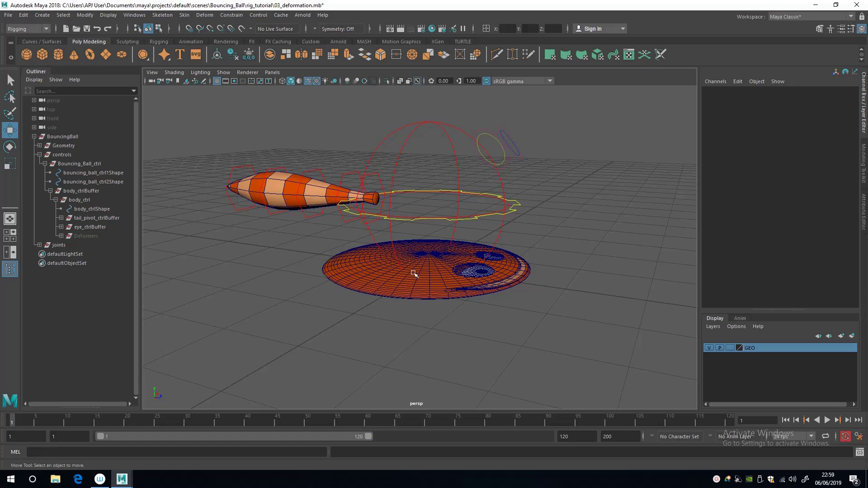
Step: Expand and select the joints group, and turn on the display of joints in the viewport
click(40, 245)
click(58, 245)
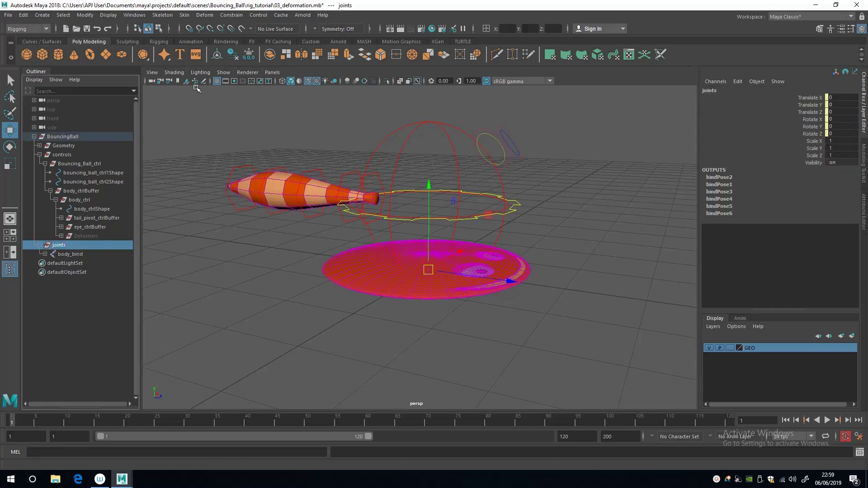
click(223, 73)
click(233, 220)
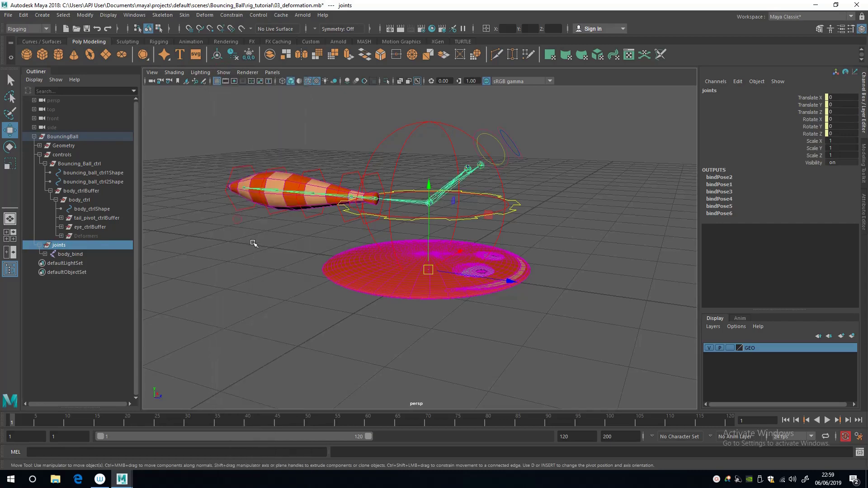
alt+drag(252, 243, 297, 265)
Step: Point constrain the first tail joint, tail_C_bind01, to tail_ctrl01 with Maintain offset on and all axes constrained
key(q)
click(366, 209)
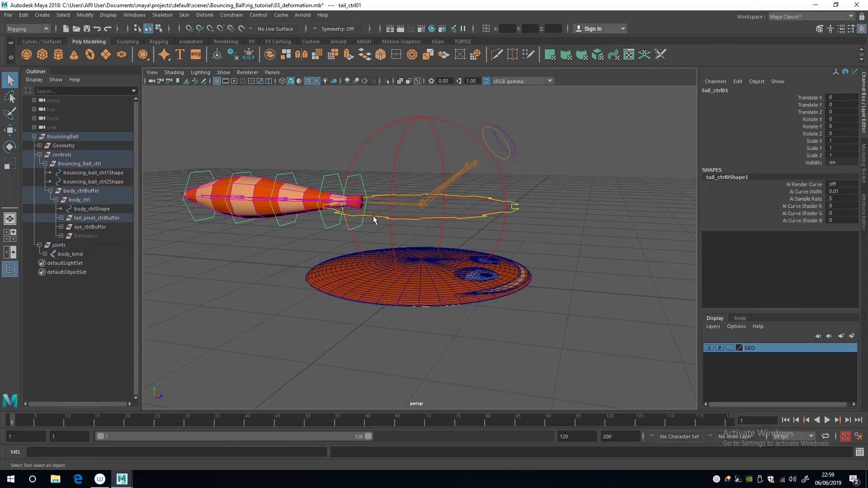
scroll(326, 235, up, 2)
mouse_move(341, 235)
alt+mouse_down()
mouse_move(334, 242)
mouse_move(356, 231)
alt+mouse_up()
click(350, 201)
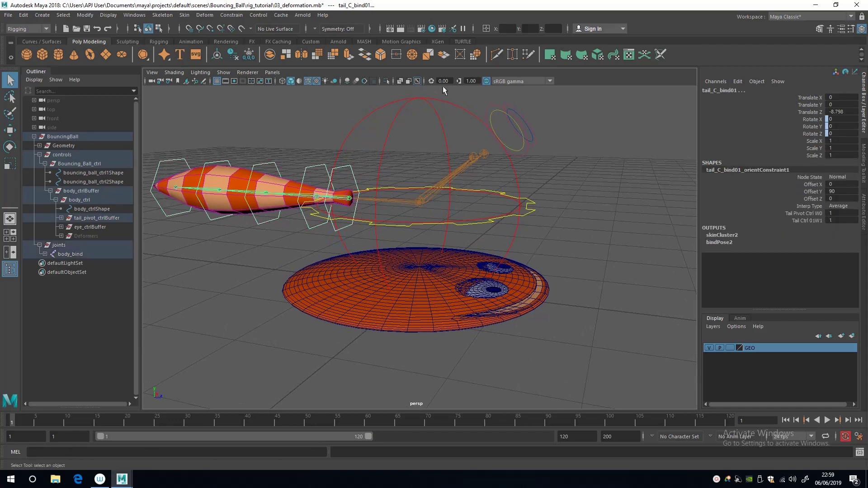
click(231, 15)
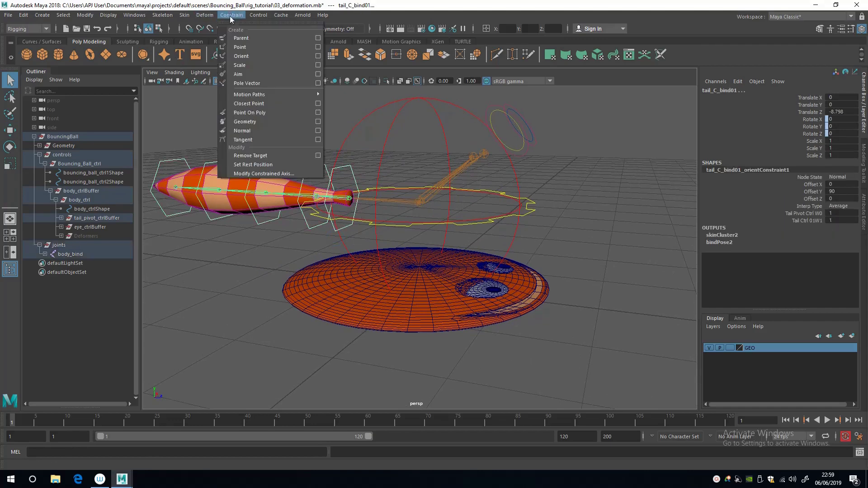
click(318, 47)
click(184, 145)
click(215, 279)
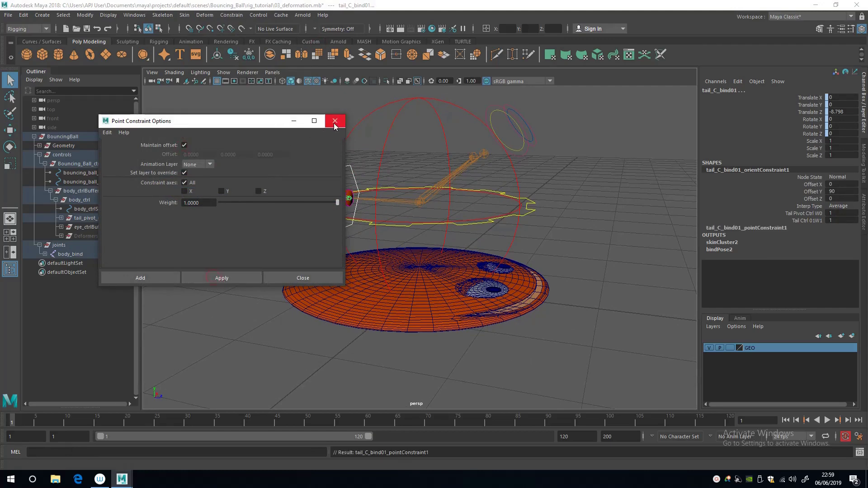
click(335, 121)
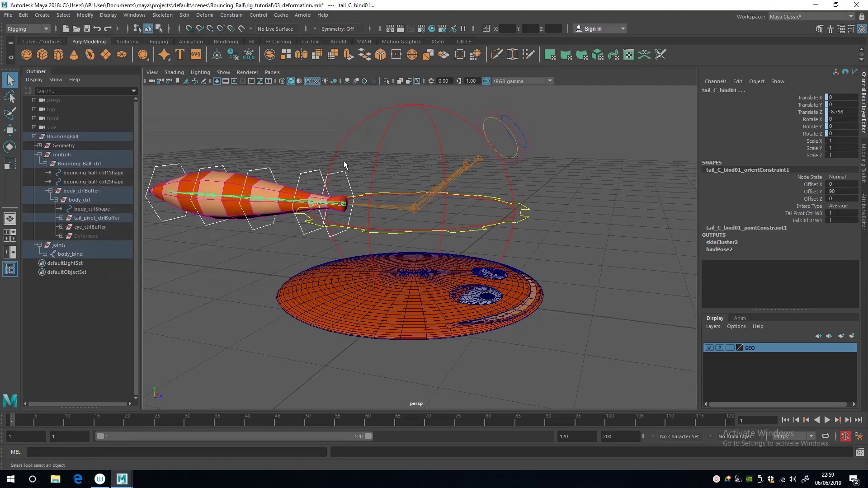
Step: Test-move tail_ctrl01 to check the new point constraint on the tail's base joint, and undo the move
click(337, 204)
key(w)
drag(337, 205, 315, 192)
key(ctrl+z)
alt+right_drag(312, 231, 295, 238)
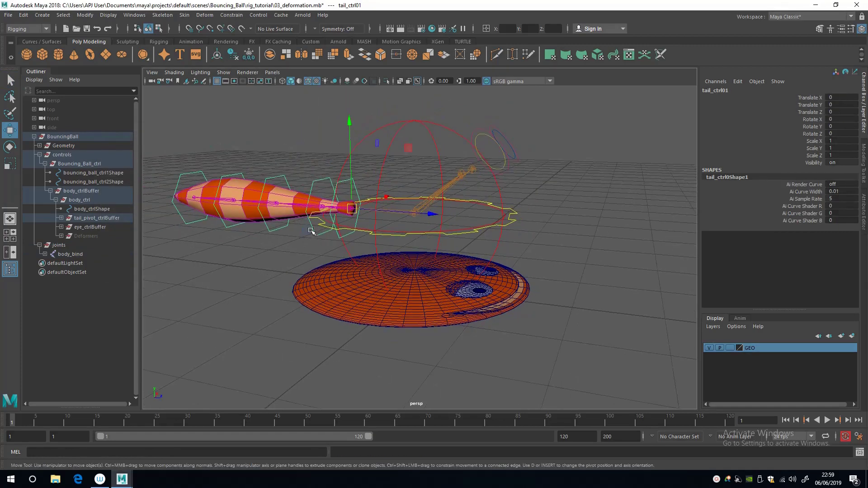
alt+middle_drag(313, 232, 324, 231)
alt+right_drag(323, 231, 325, 241)
alt+drag(311, 245, 325, 239)
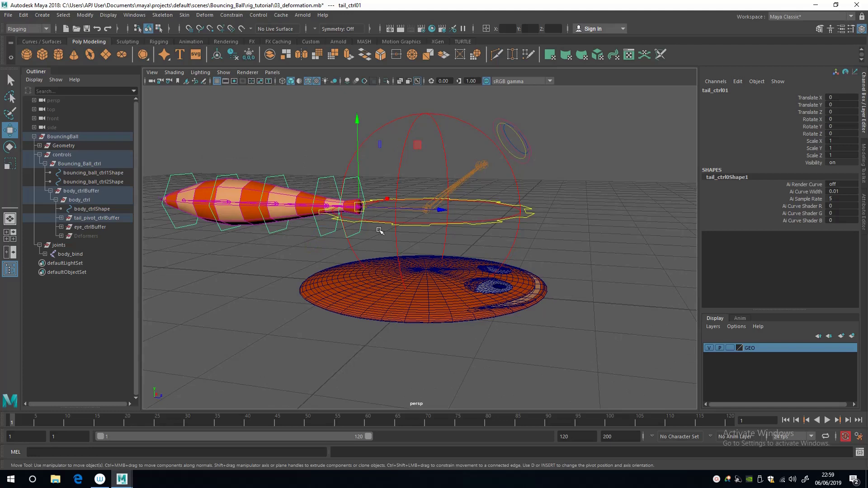
alt+middle_drag(357, 234, 381, 232)
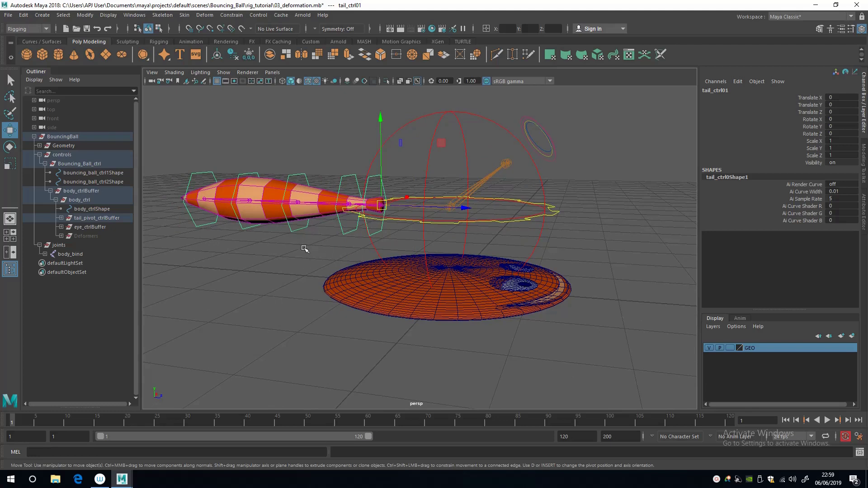
Step: Add tail_ctrlBuffer01, the parent of tail_ctrl01, to the Node Editor graph, placing it beside Stretch_ffd in the maximized editor
key(Up)
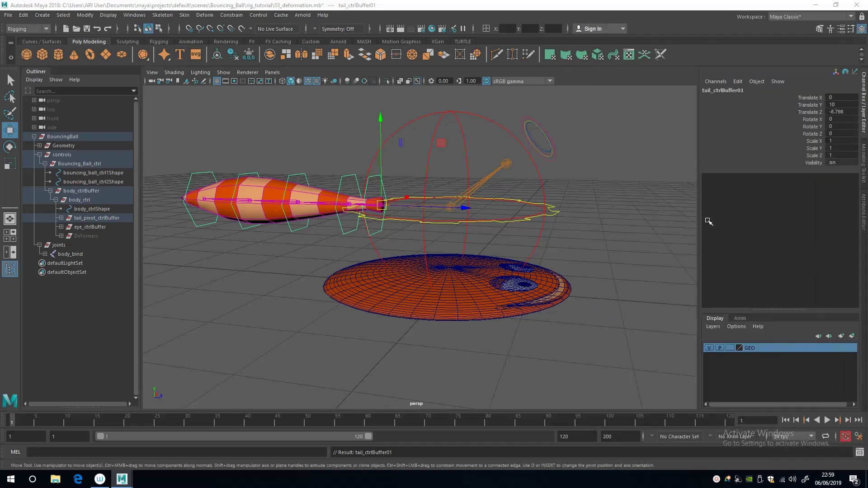
drag(867, 184, 174, 210)
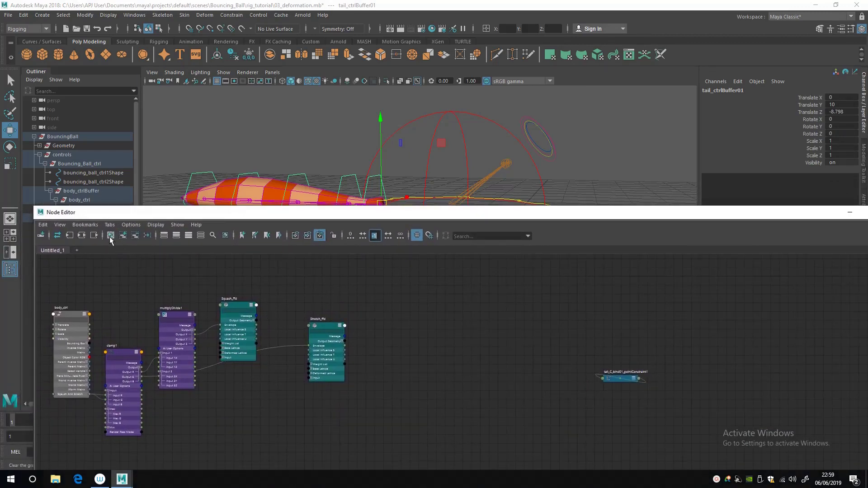
scroll(354, 368, up, 2)
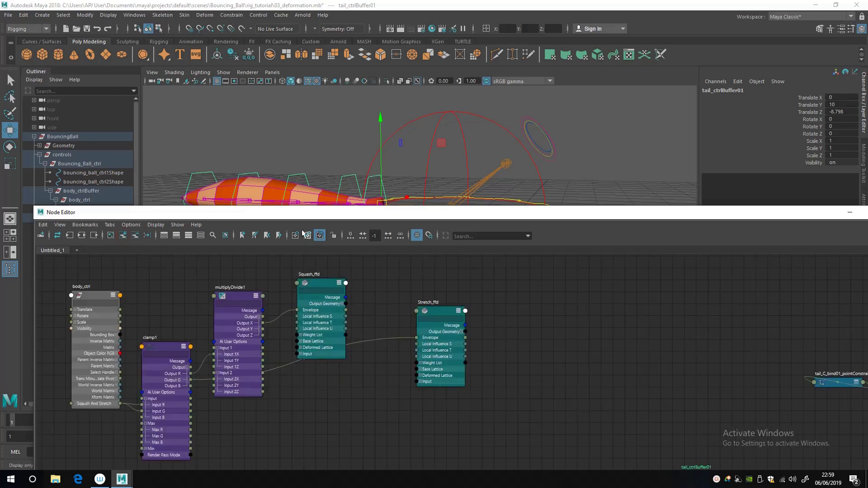
drag(303, 213, 297, 53)
alt+middle_drag(543, 294, 537, 324)
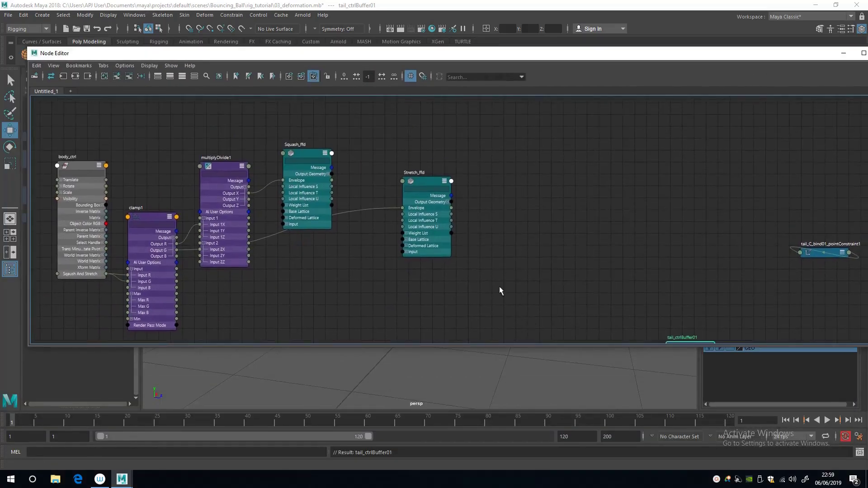
scroll(500, 288, down, 1)
drag(667, 340, 542, 245)
double_click(493, 54)
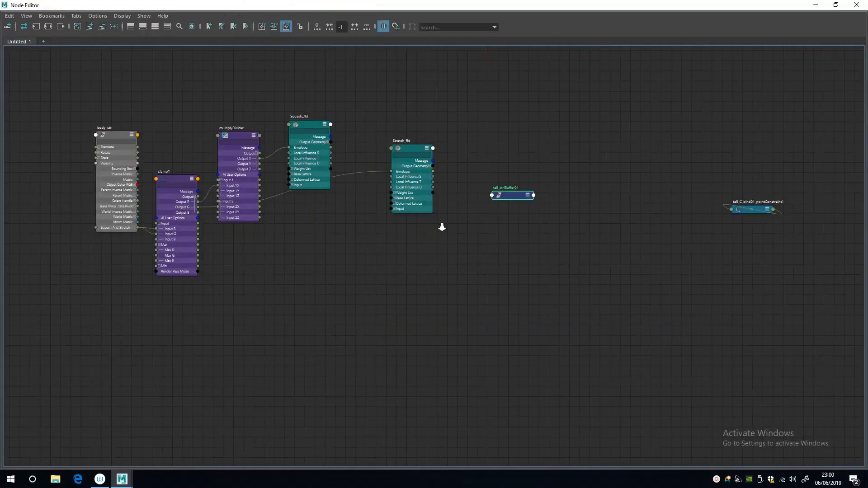
alt+right_drag(442, 227, 474, 236)
alt+middle_drag(474, 235, 515, 288)
alt+right_drag(514, 287, 487, 265)
Step: Expand the tail_ctrlBuffer01 node to show its attributes, and nudge it and the Squash_ffd node upward
click(632, 228)
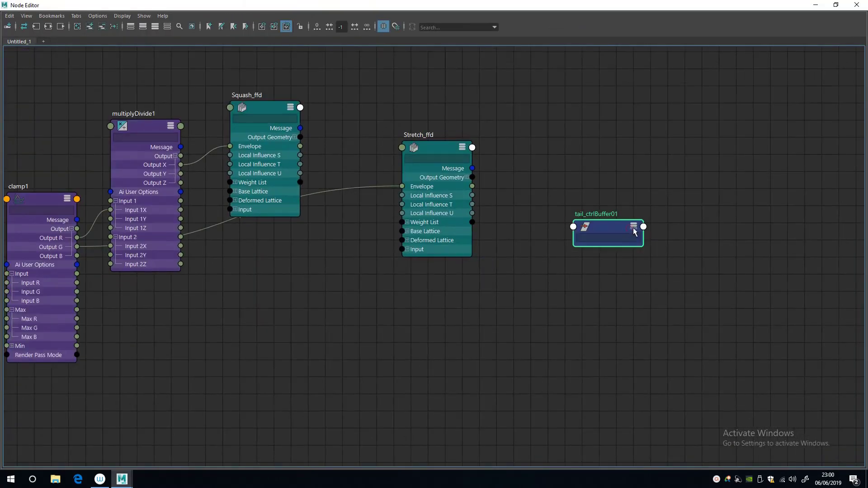
click(634, 228)
click(635, 228)
click(638, 230)
click(640, 229)
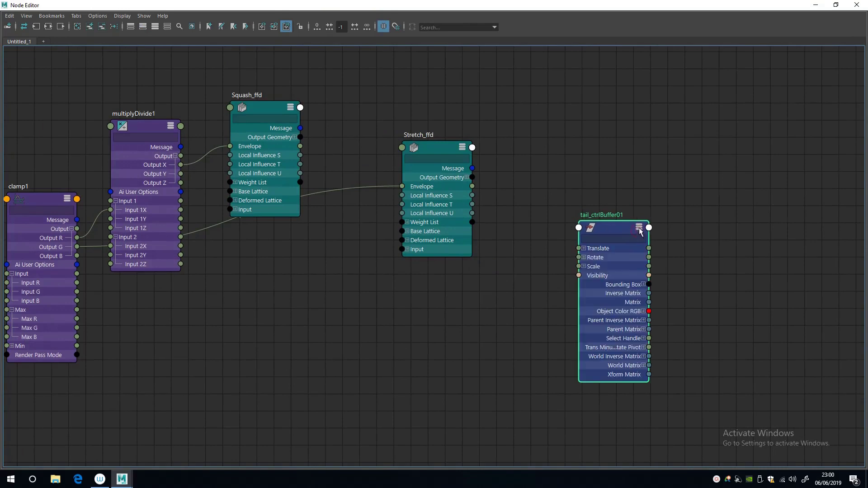
drag(615, 226, 611, 198)
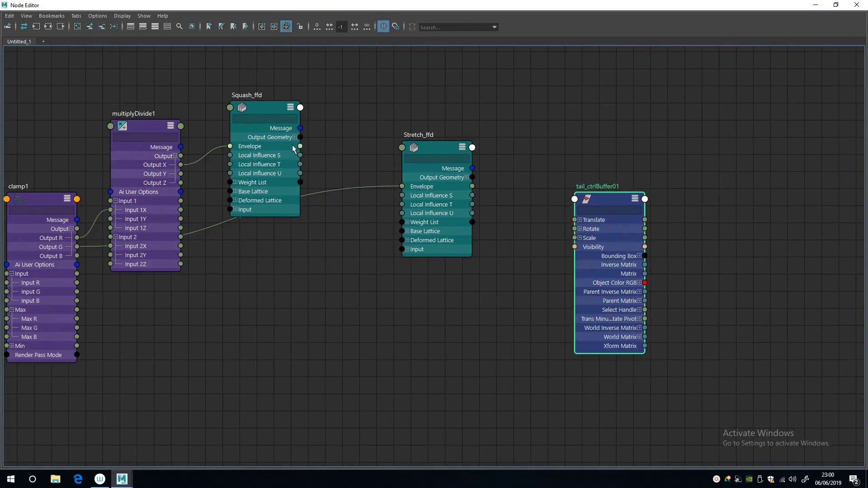
drag(248, 104, 248, 97)
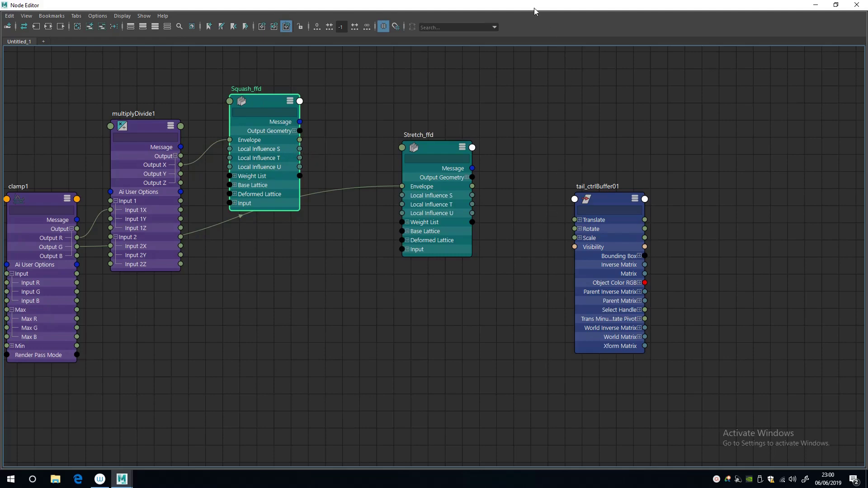
Step: Shrink and reposition the Node Editor so the viewport shows, and select tail_ctrlBuffer01 through its child tail_ctrl01
drag(534, 7, 565, 329)
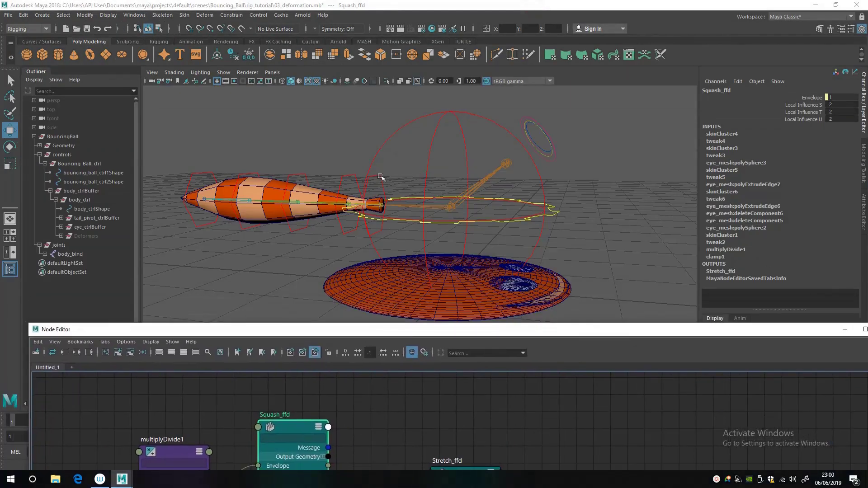
click(380, 176)
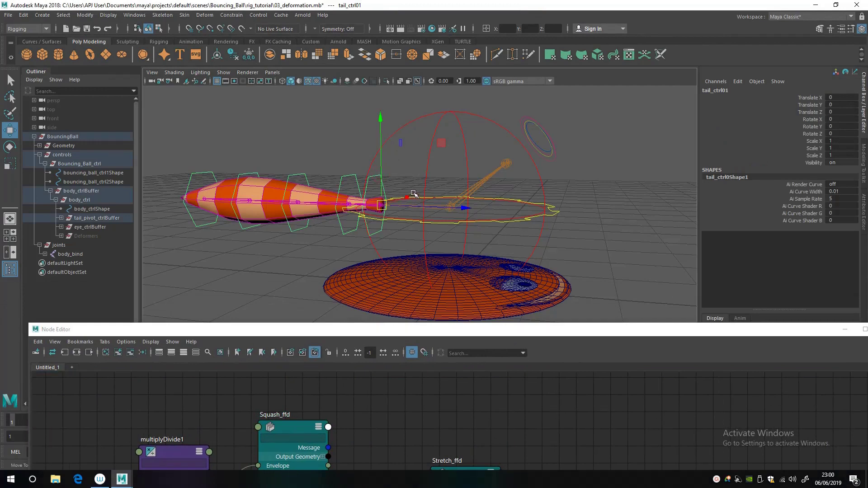
key(Up)
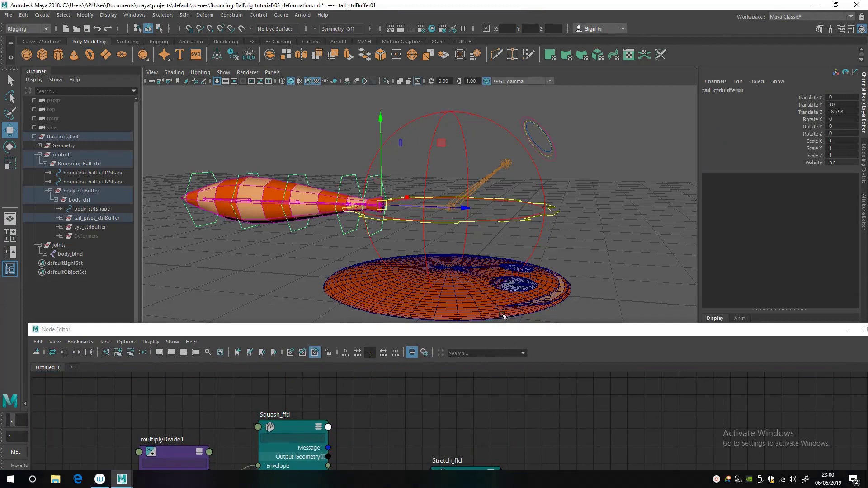
drag(505, 330, 499, 251)
drag(352, 259, 355, 271)
Step: Test-lower tail_ctrlBuffer01 in Y towards the flattened ball, and undo the moves
drag(383, 132, 381, 189)
alt+drag(366, 149, 383, 168)
drag(385, 124, 386, 159)
key(q)
key(Down)
key(w)
key(ctrl+z)
key(ctrl+z)
key(ctrl+z)
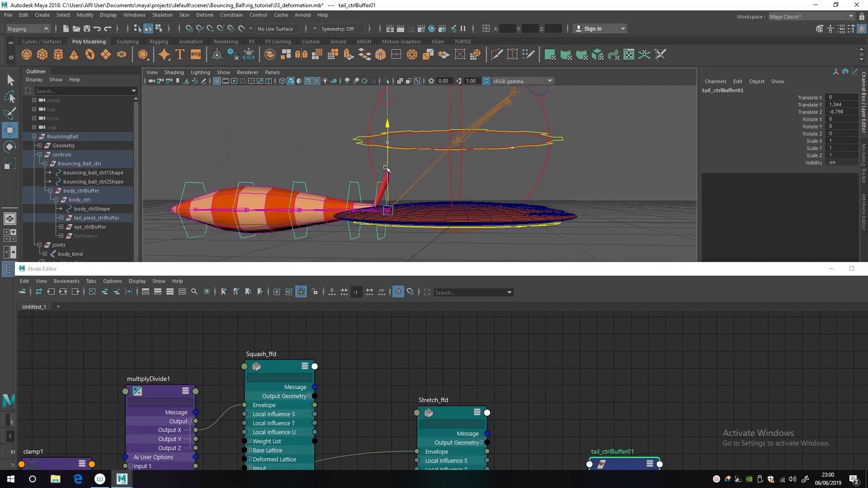
drag(386, 169, 387, 172)
key(ctrl+z)
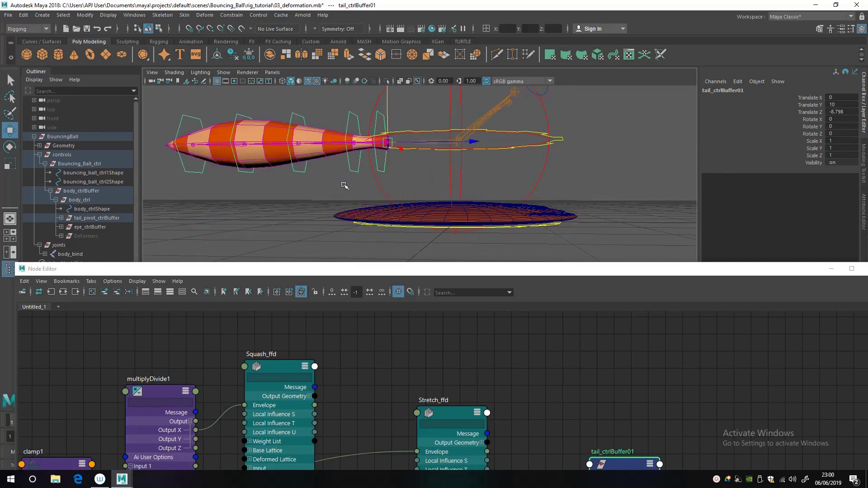
Step: Switch the tail mesh to component selection, and select the ring of vertices at its body end
alt+drag(323, 144, 296, 163)
alt+right_drag(296, 162, 341, 149)
key(q)
alt+middle_drag(377, 119, 416, 199)
click(412, 183)
mouse_move(412, 184)
alt+mouse_down()
mouse_move(398, 185)
mouse_move(394, 199)
mouse_move(401, 194)
alt+mouse_up()
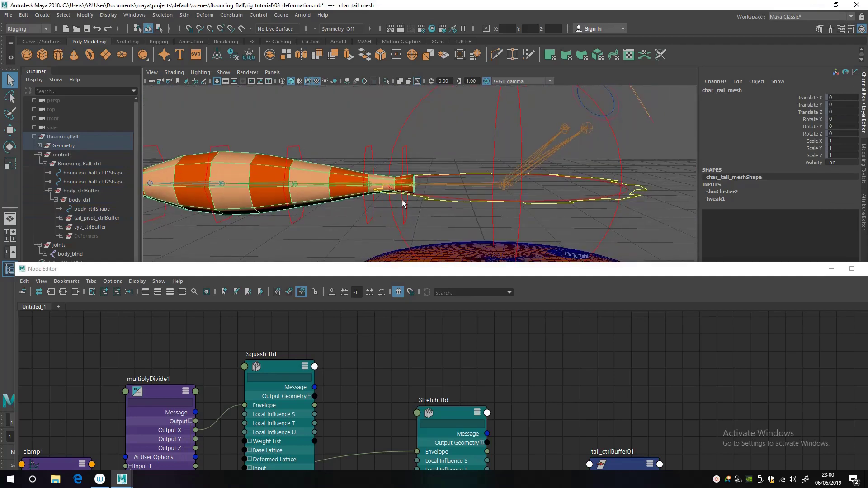
right_drag(414, 184, 417, 180)
right_drag(280, 163, 246, 162)
drag(406, 161, 458, 231)
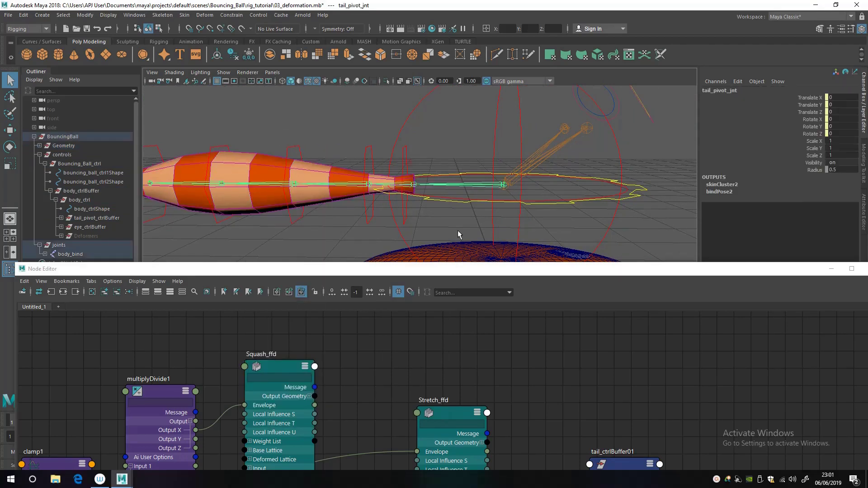
click(298, 166)
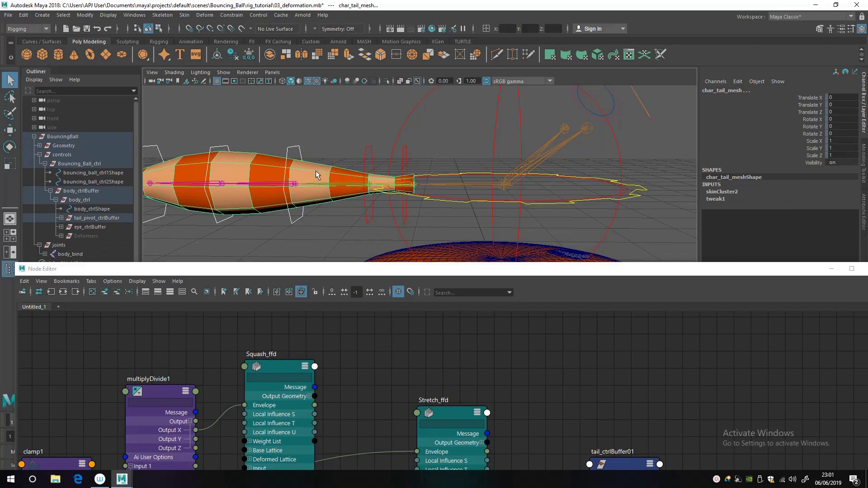
click(335, 202)
key(F8)
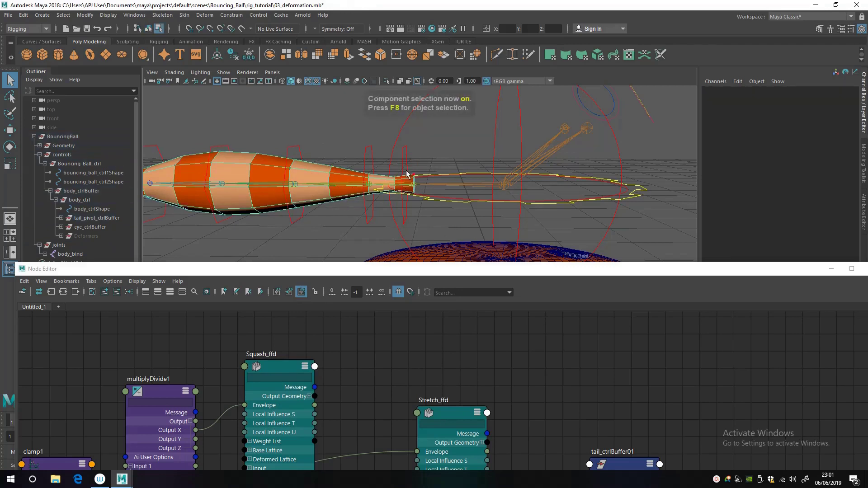
drag(409, 150, 449, 231)
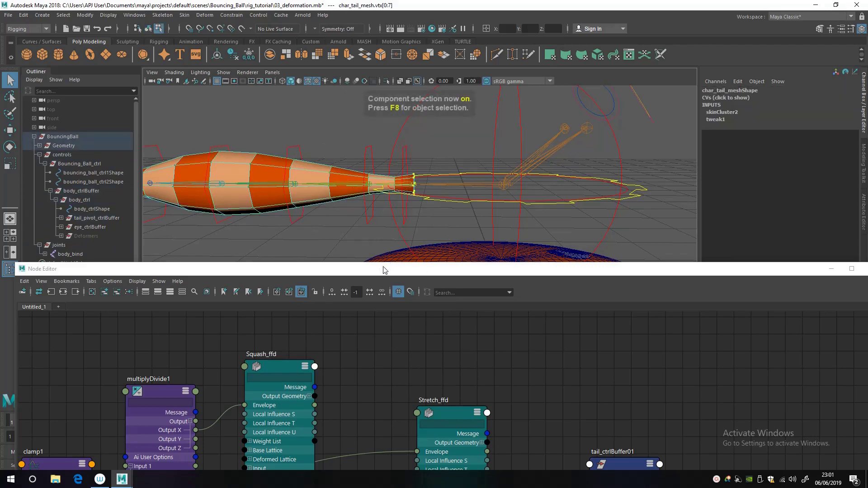
Step: Open the Component Editor maximized, and show the Smooth Skins weights of the selected tail vertices
click(134, 14)
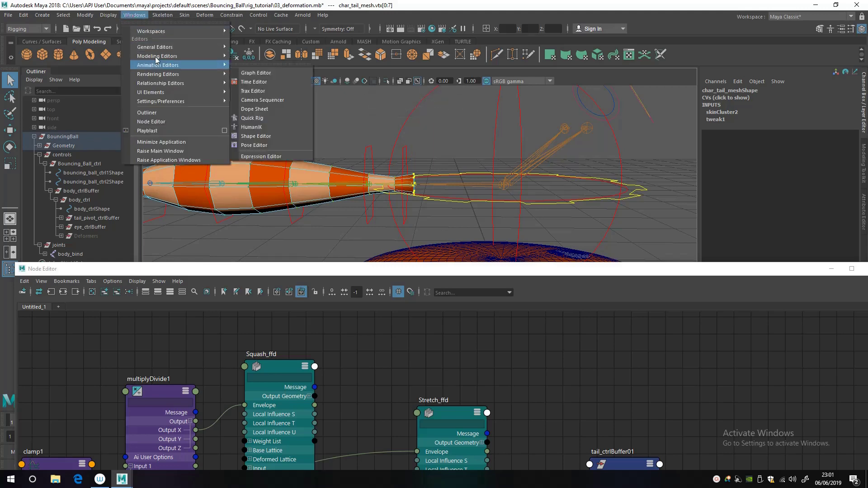
mouse_move(188, 47)
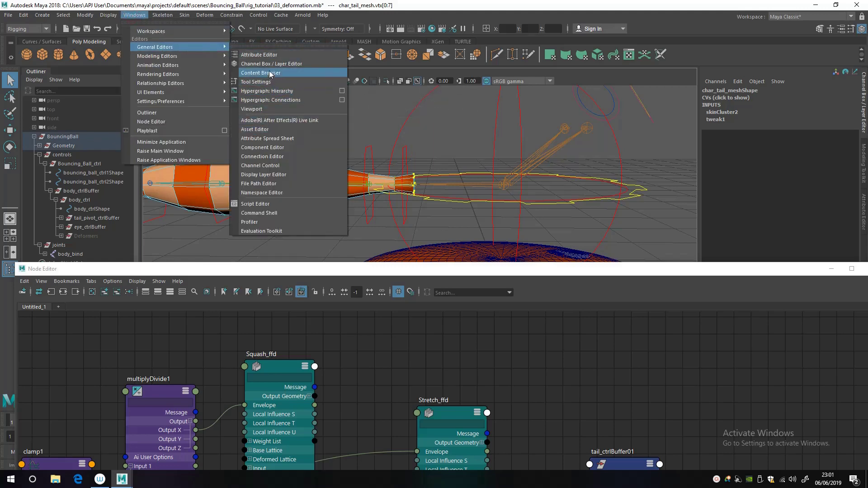
click(265, 148)
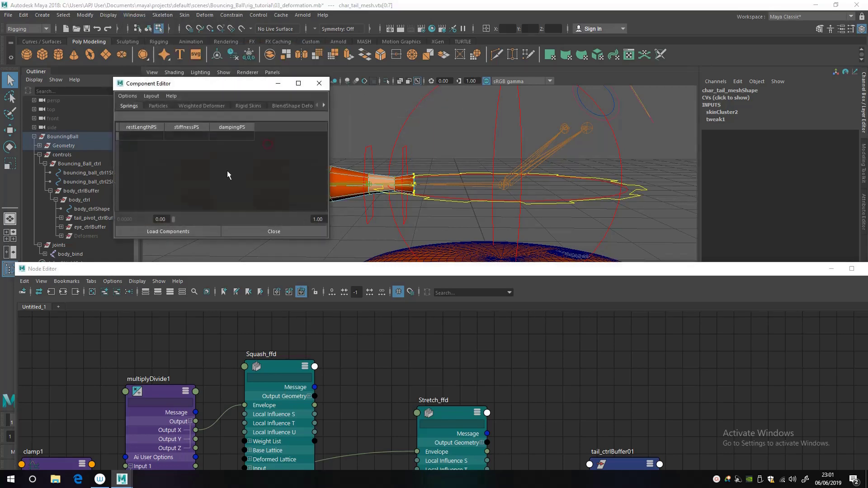
double_click(229, 85)
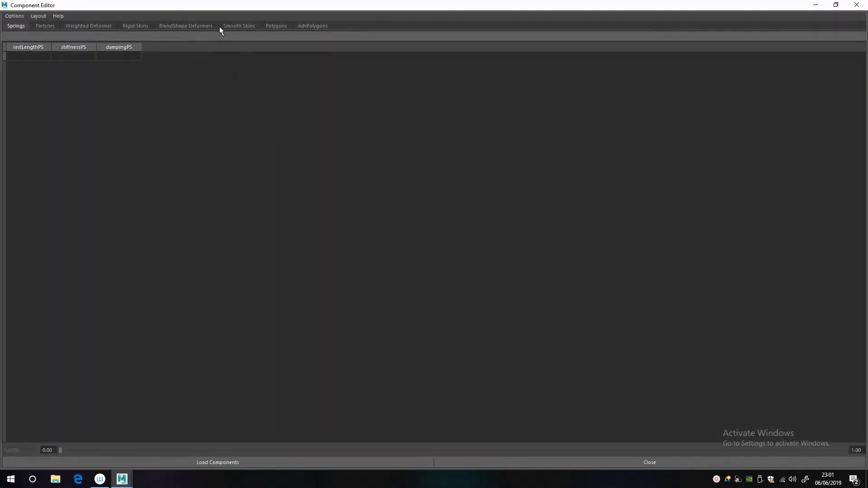
click(236, 26)
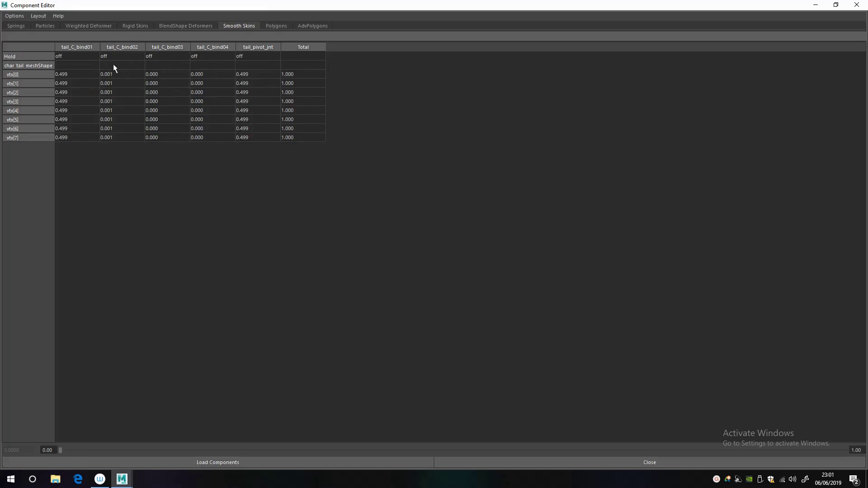
Step: Set the tail_C_bind01 weight to 1 for vertices vtx[0] to vtx[7], and close the Component Editor
drag(69, 75, 65, 150)
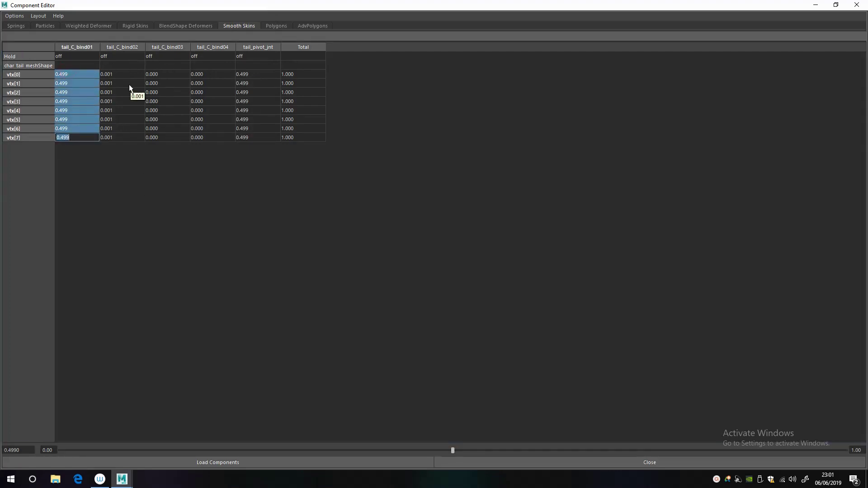
text(1)
key(Return)
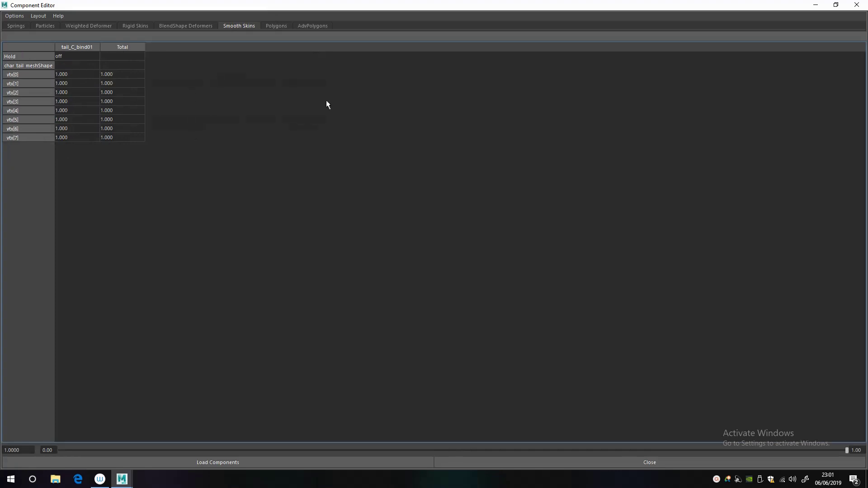
click(857, 5)
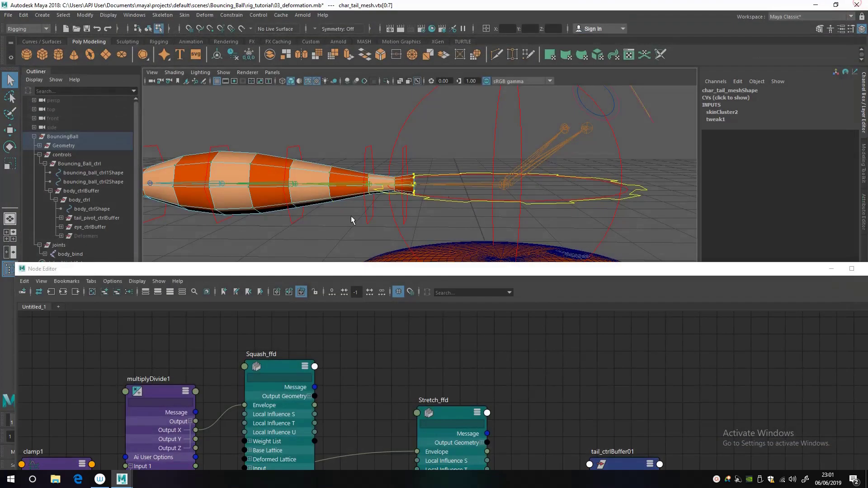
Step: Return the tail mesh to object selection, and select the tail_ctrl01 control at the tail's body end
right_click(316, 184)
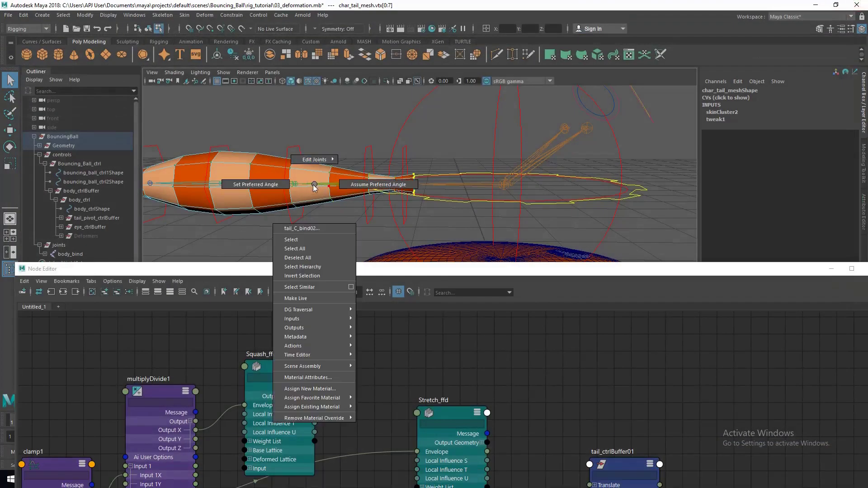
right_drag(307, 174, 342, 157)
click(338, 122)
drag(394, 160, 423, 161)
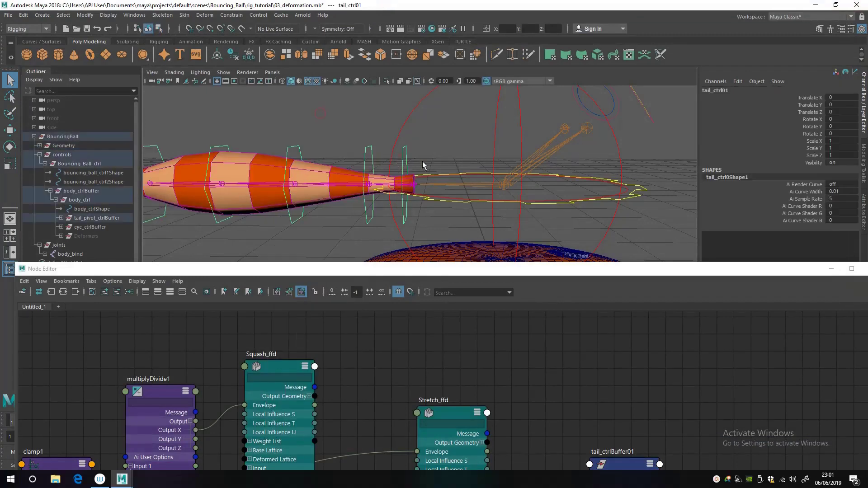
Step: Test the corrected weights by lowering tail_ctrlBuffer01 in Y towards the flattened ball, and undo the move
key(w)
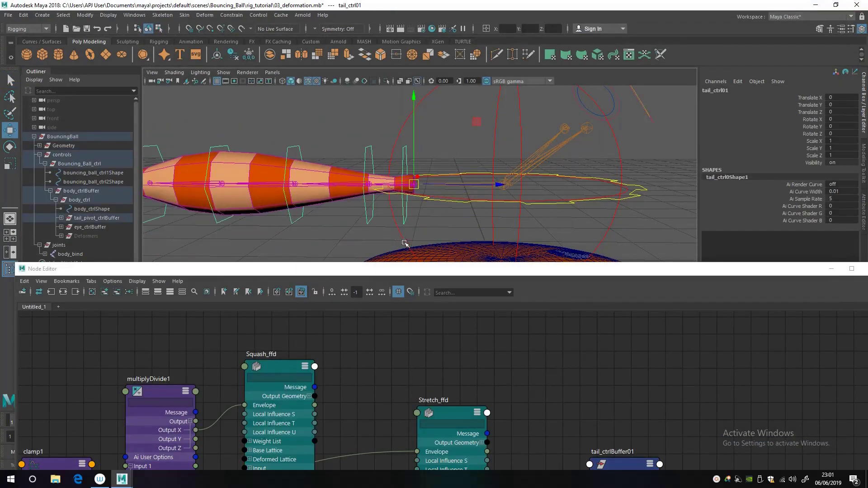
scroll(405, 243, down, 3)
alt+middle_drag(404, 243, 369, 200)
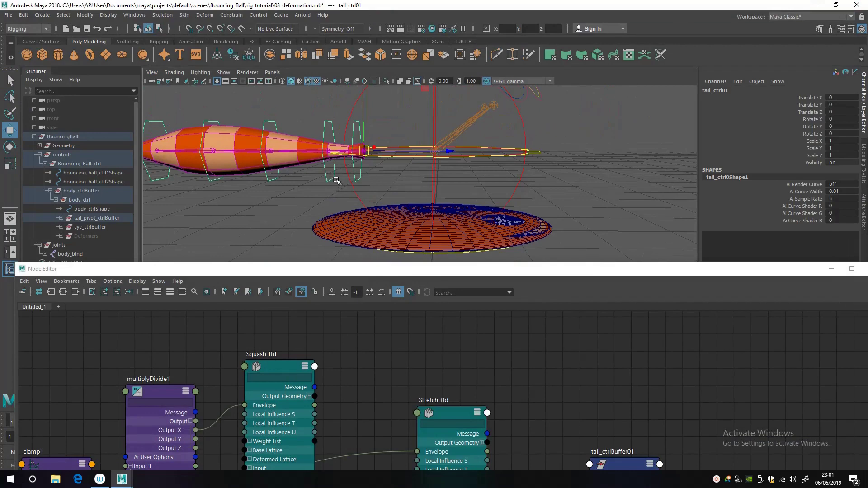
alt+drag(337, 181, 342, 186)
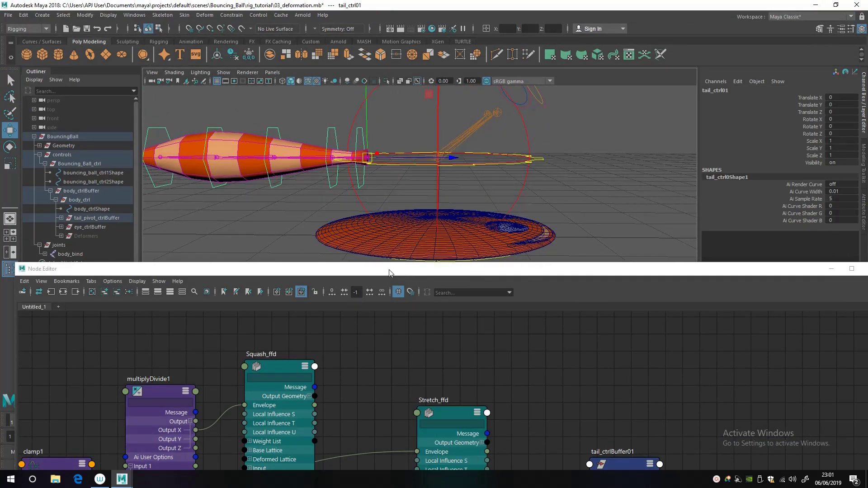
alt+middle_drag(342, 198, 339, 195)
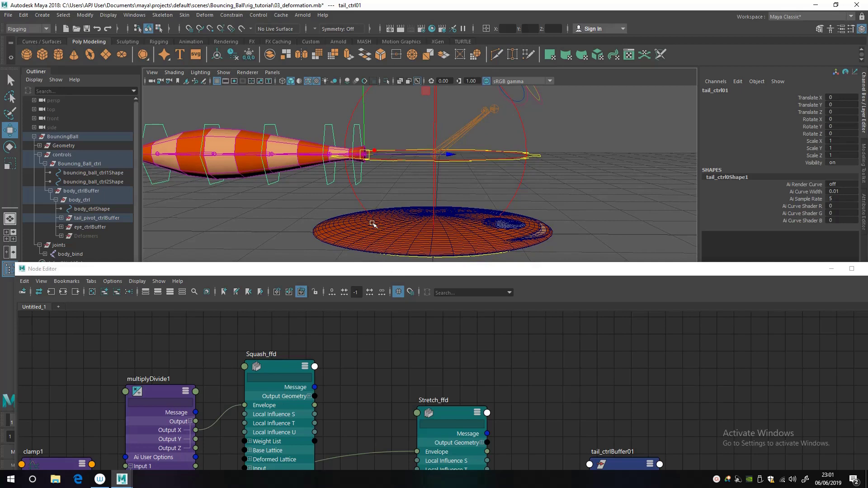
key(Up)
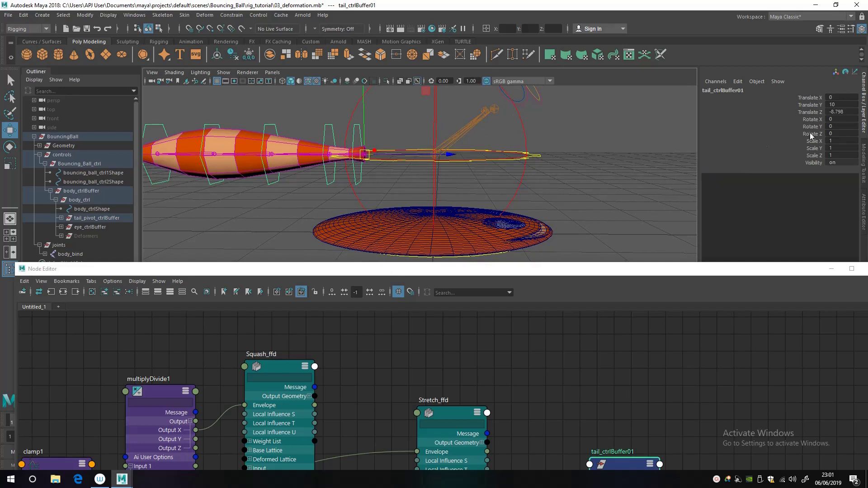
drag(364, 116, 367, 182)
key(ctrl+z)
Step: Maximize the Node Editor, frame the squash-and-stretch network, and place the tail_ctrlBuffer01 node just below Stretch_ffd
drag(411, 273, 397, 209)
double_click(393, 207)
alt+middle_drag(483, 283, 511, 290)
scroll(510, 272, down, 2)
alt+middle_drag(494, 246, 504, 242)
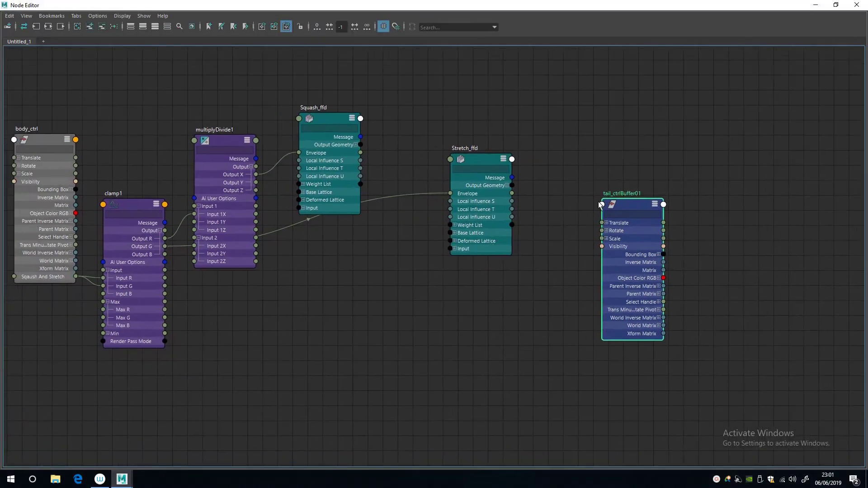
drag(625, 203, 544, 276)
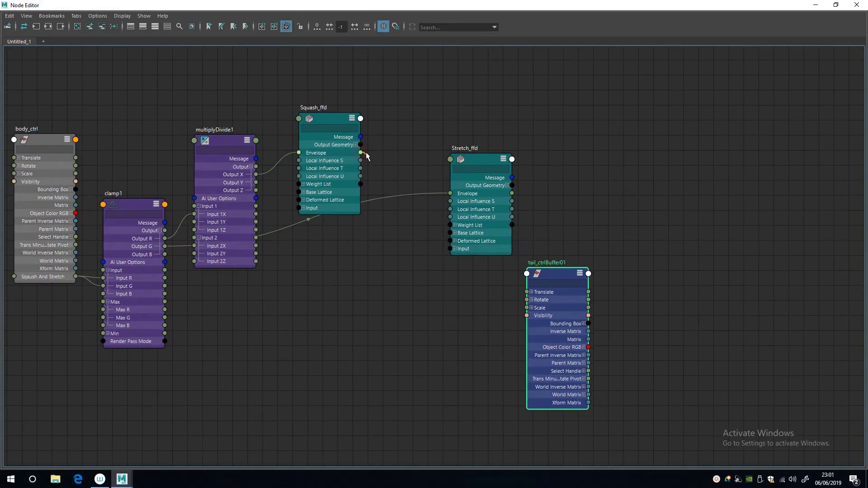
Step: Create a Reverse node, place it below Squash_ffd, and expand it to show its attributes
click(357, 277)
right_drag(366, 275, 357, 253)
click(185, 216)
text(rever)
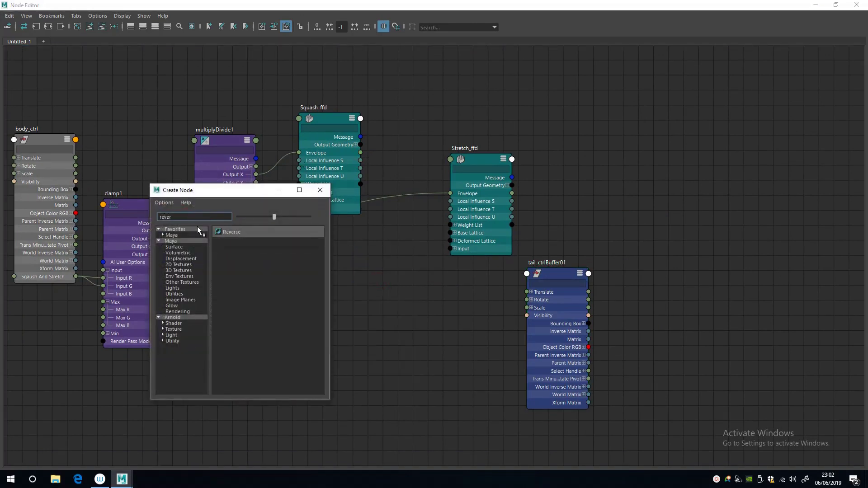
key(Return)
drag(744, 253, 339, 267)
click(393, 291)
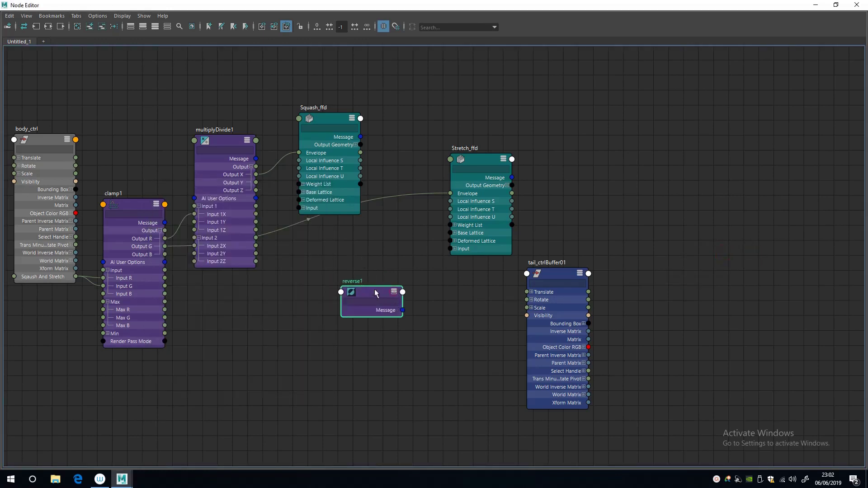
click(393, 294)
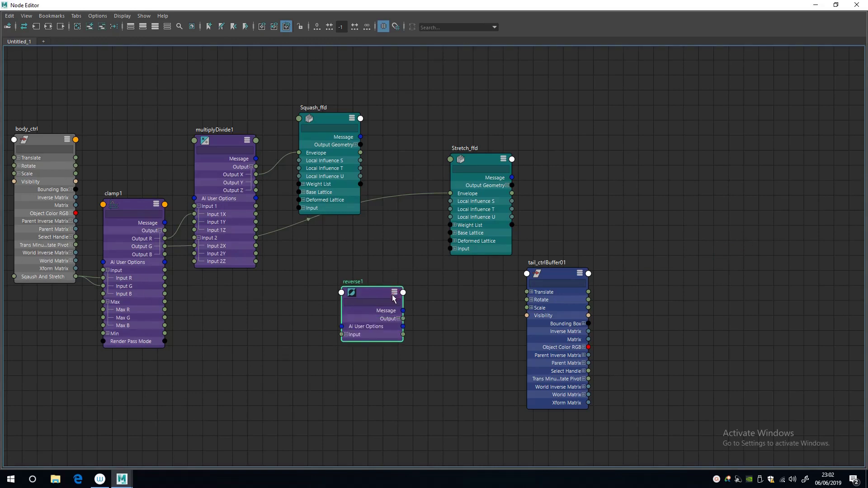
drag(361, 326, 334, 342)
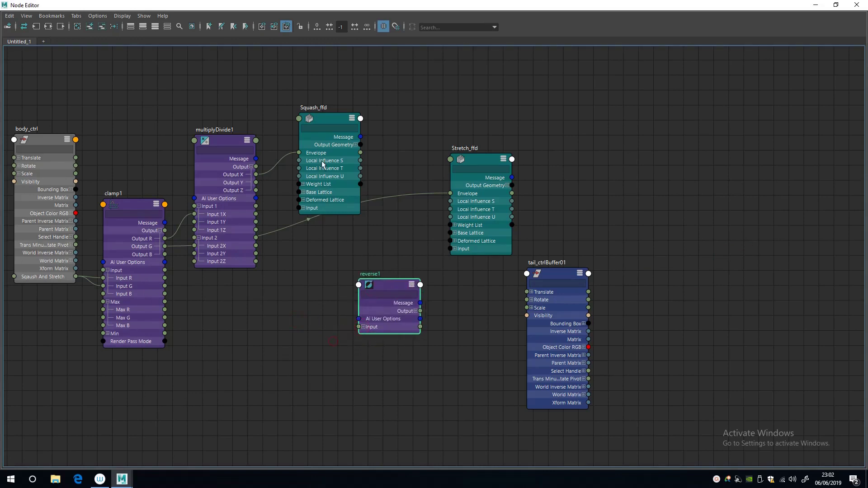
Step: Connect the Envelope of Squash_ffd to Input X of the Reverse node
drag(388, 162, 359, 328)
click(363, 327)
drag(395, 283, 413, 282)
drag(361, 153, 377, 333)
drag(388, 274, 375, 266)
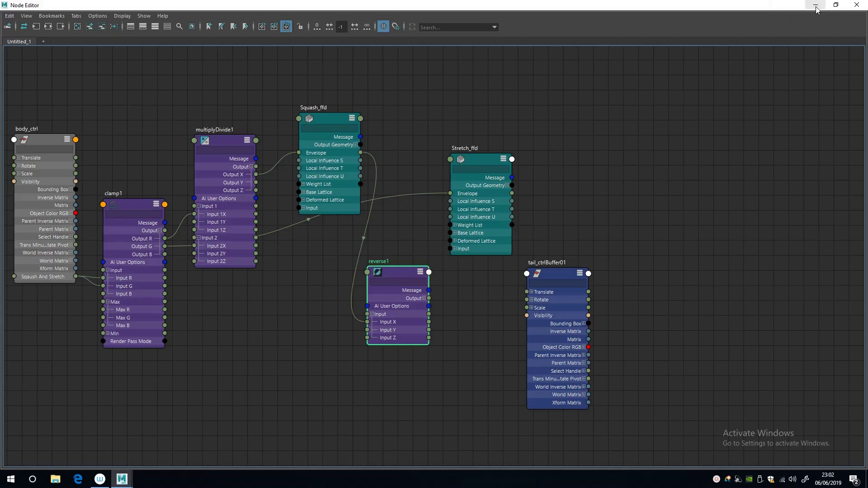
Step: Connect Output X of reverse1 to Translate Y of tail_ctrlBuffer01, and minimize the Node Editor
click(424, 299)
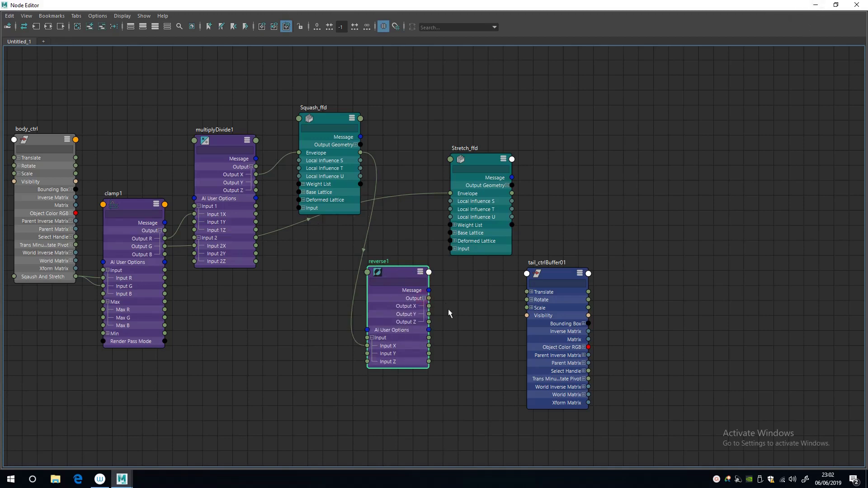
drag(392, 267, 390, 265)
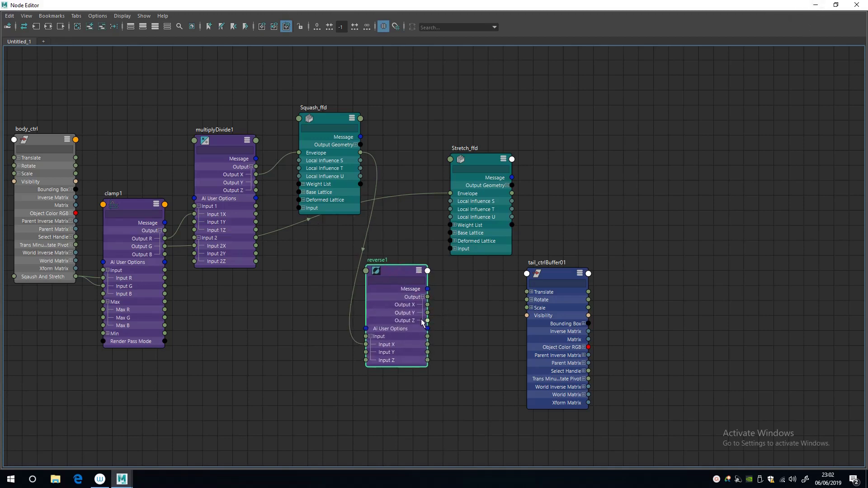
drag(504, 296, 528, 308)
click(531, 292)
click(816, 5)
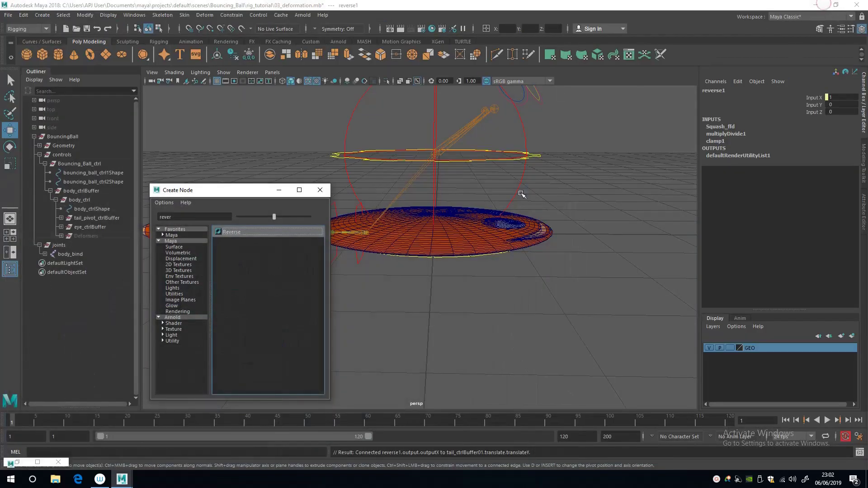
Step: Examine the tail's position, tail_ctrlBuffer01's Translate Y and the Squash_ffd envelope while the ball is fully squashed
alt+right_drag(574, 199, 520, 203)
alt+drag(518, 206, 442, 219)
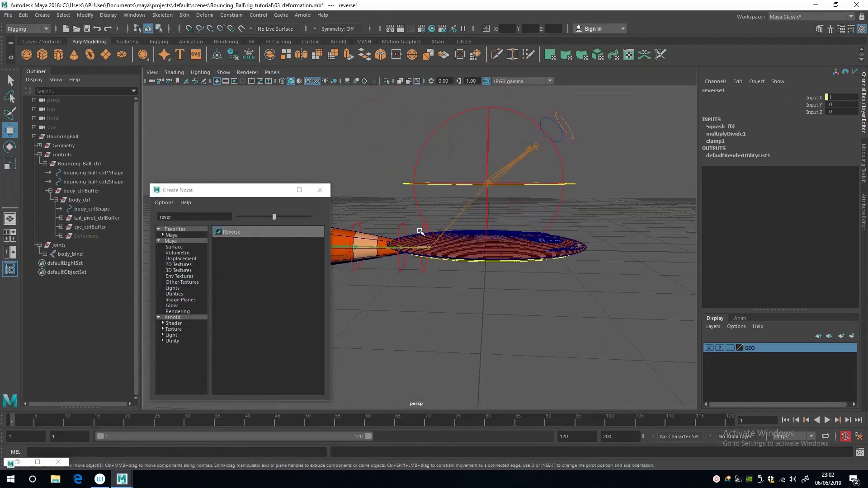
click(423, 233)
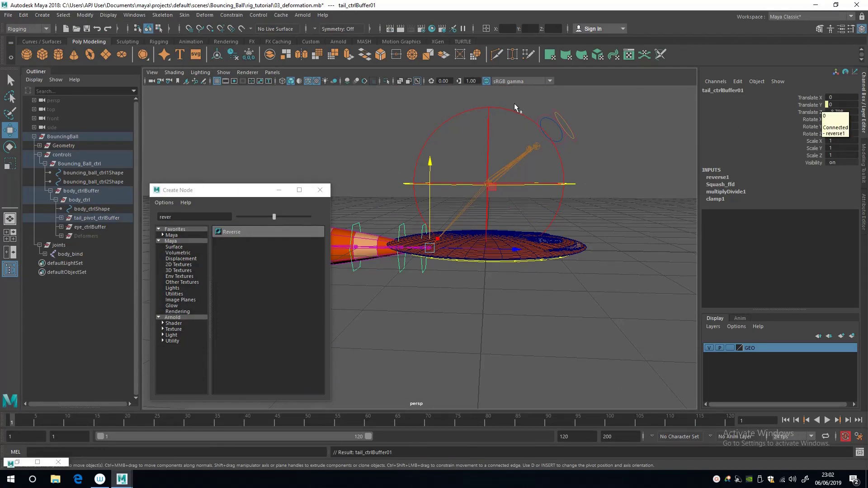
alt+middle_drag(462, 269, 462, 271)
alt+drag(461, 271, 467, 298)
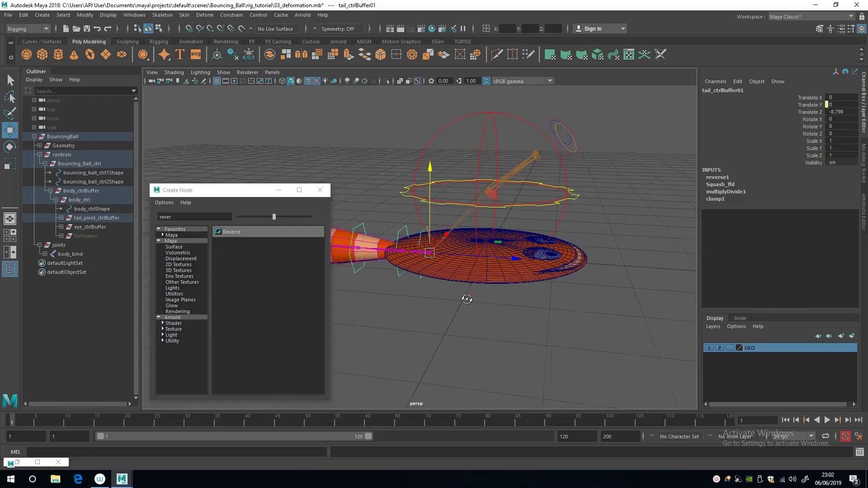
click(576, 199)
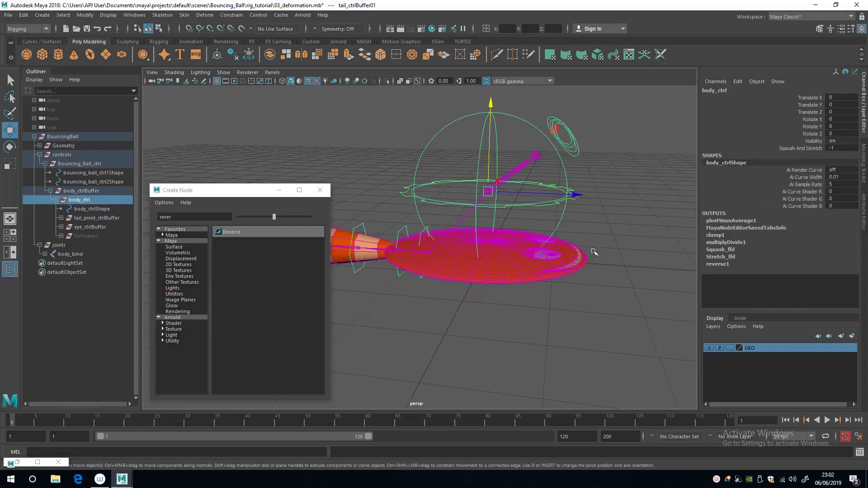
click(836, 148)
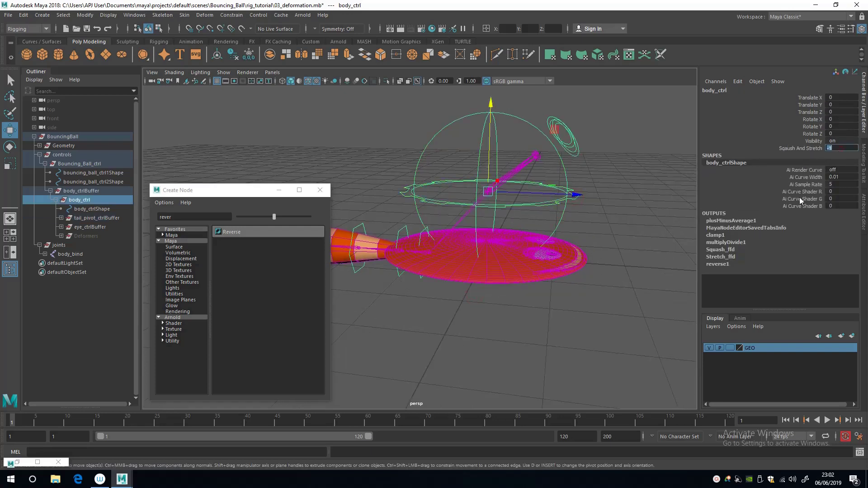
click(720, 252)
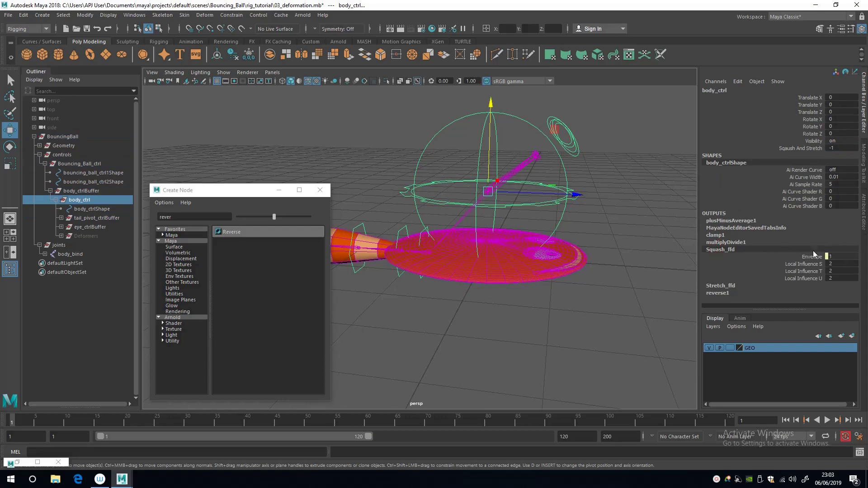
click(560, 311)
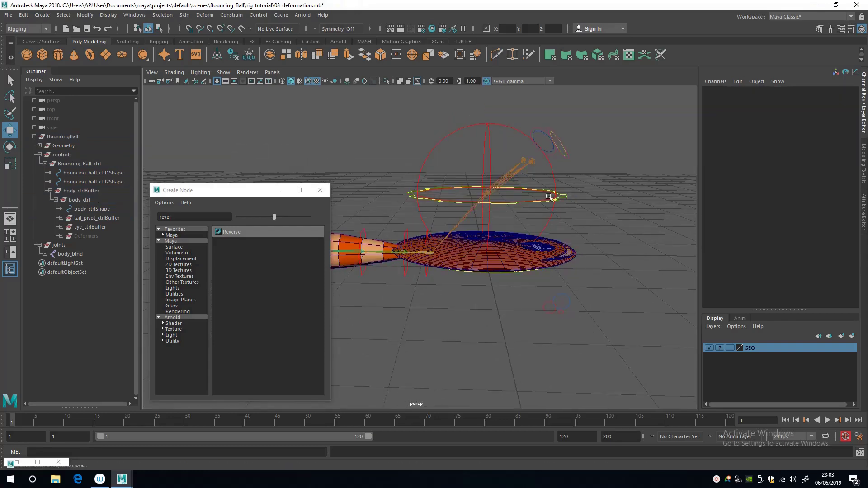
Step: Set the Squash And Stretch attribute of body_ctrl to 0
click(569, 201)
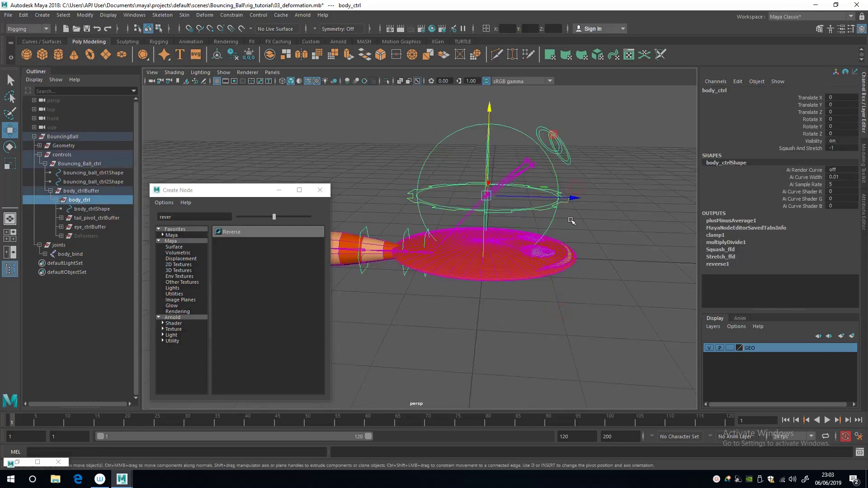
click(833, 148)
text(0)
key(Return)
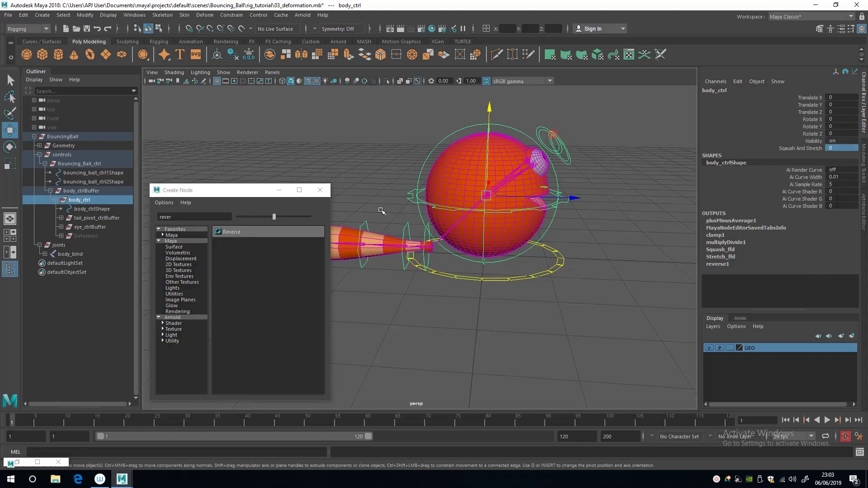
Step: Check the Squash_ffd envelope and tail_ctrlBuffer01's Translate Y with the ball in its unsquashed shape
mouse_move(381, 212)
alt+mouse_down()
mouse_move(379, 148)
mouse_move(394, 218)
alt+mouse_up()
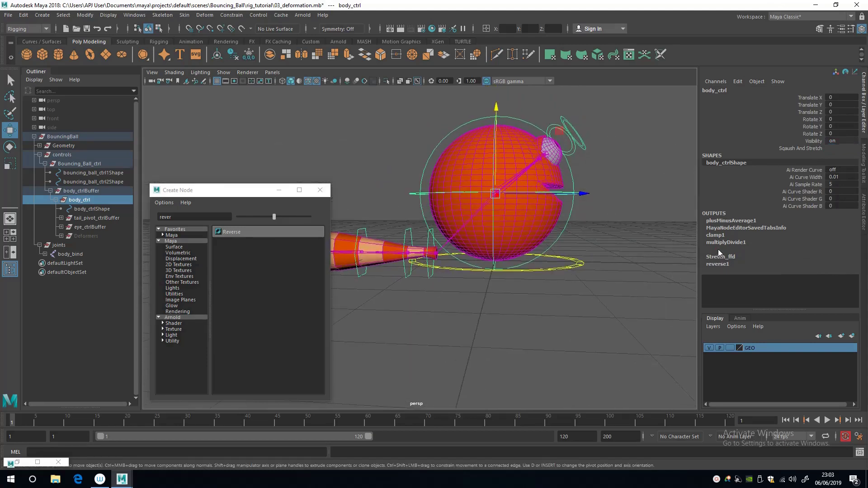
click(718, 250)
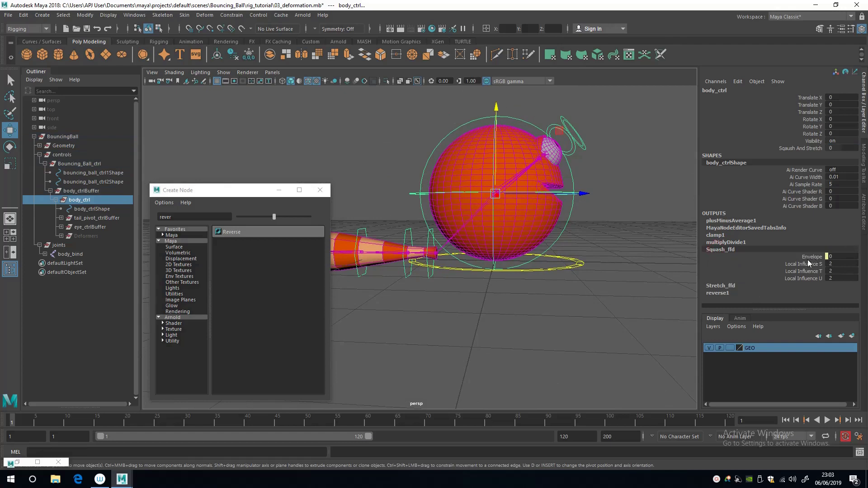
click(390, 198)
click(432, 240)
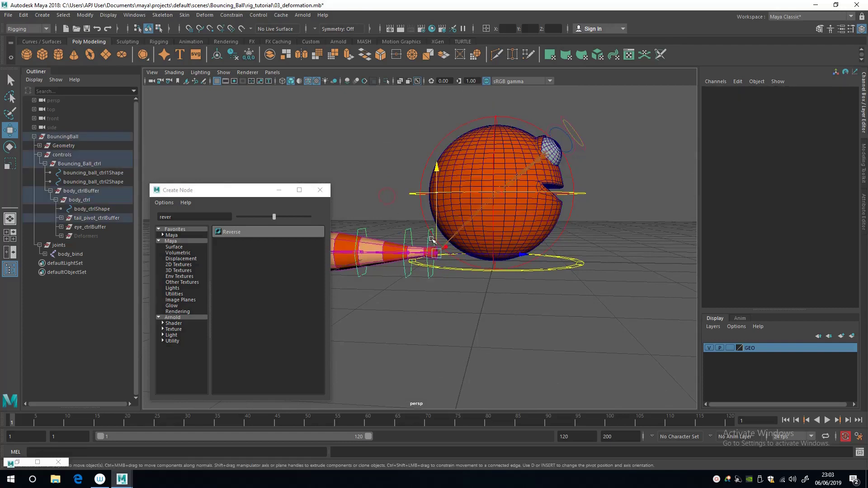
key(Up)
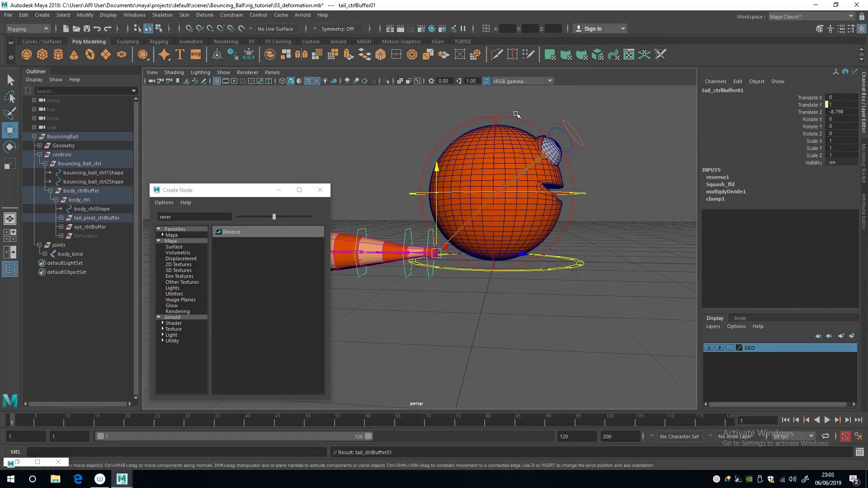
Step: Restore the Node Editor, move the tail_ctrlBuffer01 node farther from reverse1, and cut the connection between them
click(39, 462)
click(526, 265)
drag(563, 272, 670, 256)
ctrl+alt+shift+drag(541, 253, 538, 403)
alt+middle_drag(469, 333, 438, 315)
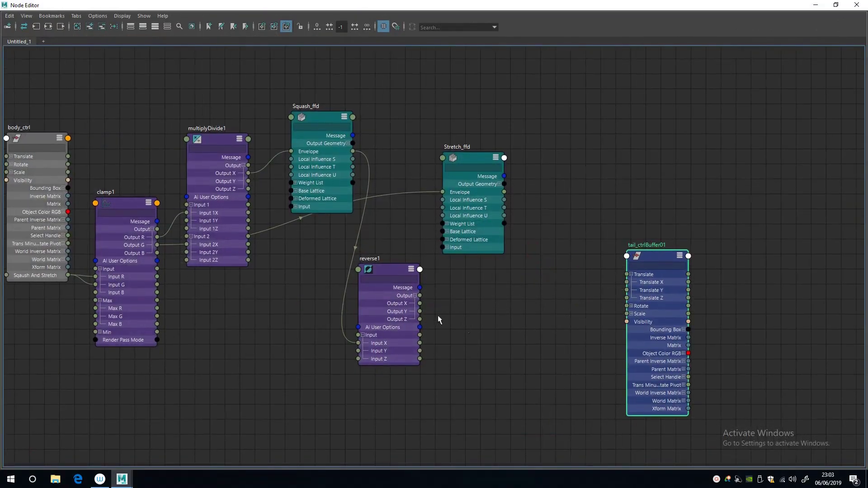
Step: Move reverse1 slightly aside, and create a Multiply Divide node
drag(388, 271, 370, 276)
right_drag(477, 328, 478, 313)
click(163, 110)
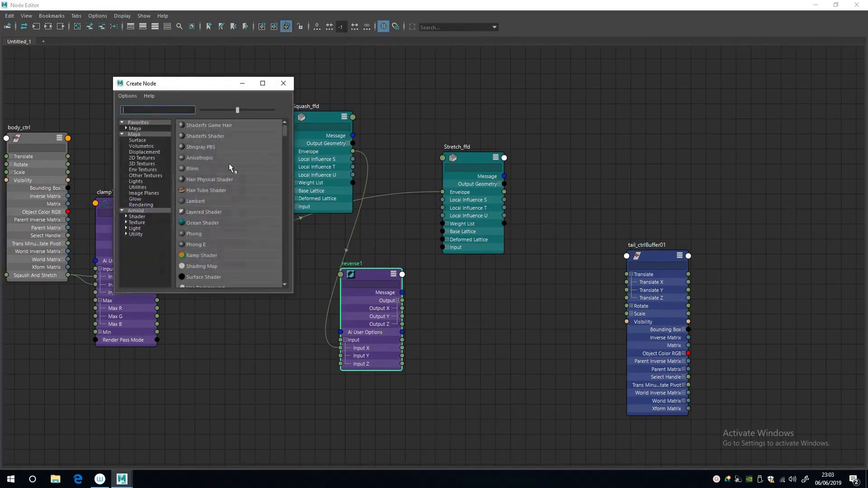
text(mu)
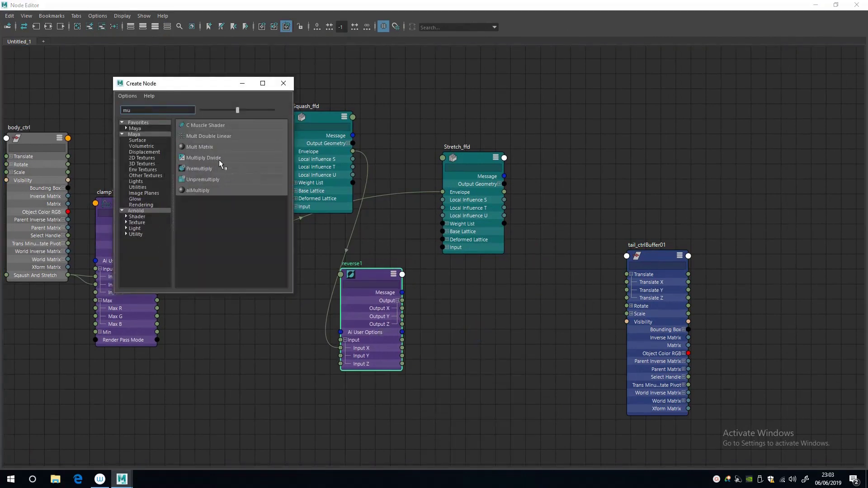
click(219, 158)
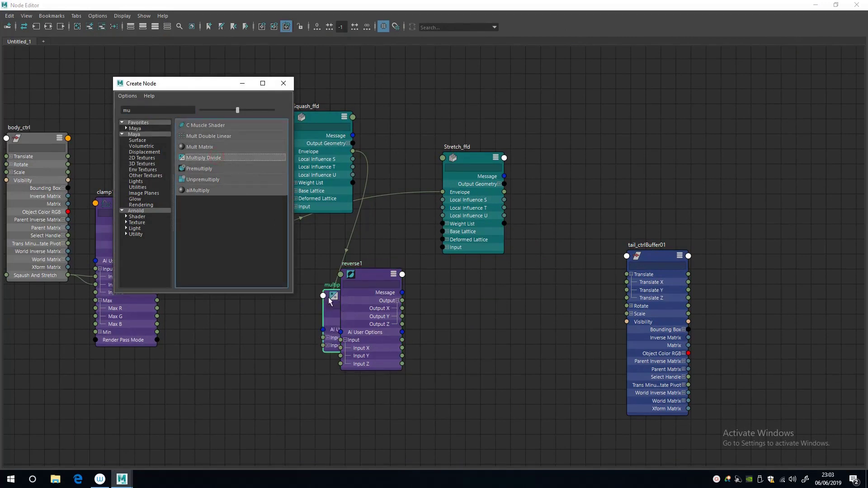
Step: Place the new Multiply Divide node between reverse1 and tail_ctrlBuffer01, and expand its Input 1 attributes
drag(368, 274, 301, 283)
drag(349, 296, 449, 295)
drag(301, 281, 356, 278)
drag(460, 297, 478, 283)
click(455, 321)
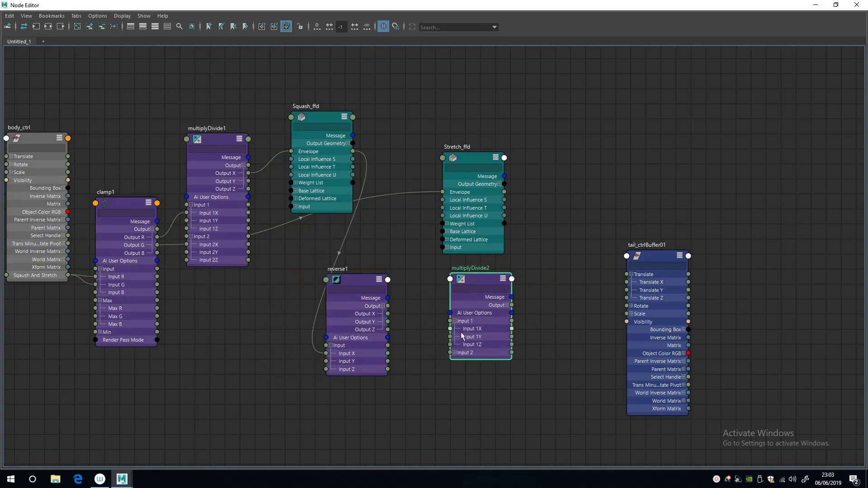
Step: Expand multiplyDivide2's Input 2 attributes, and connect reverse1's Output X to multiplyDivide2's Input 1X
click(454, 352)
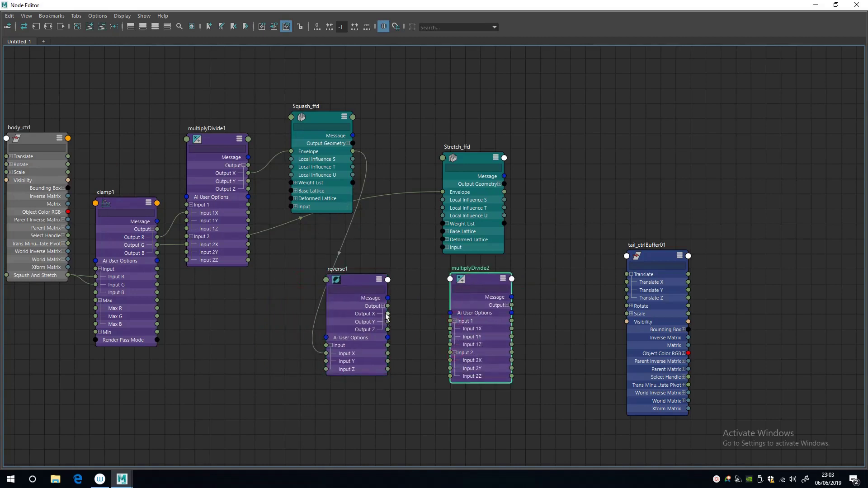
drag(414, 310, 450, 329)
drag(479, 281, 479, 281)
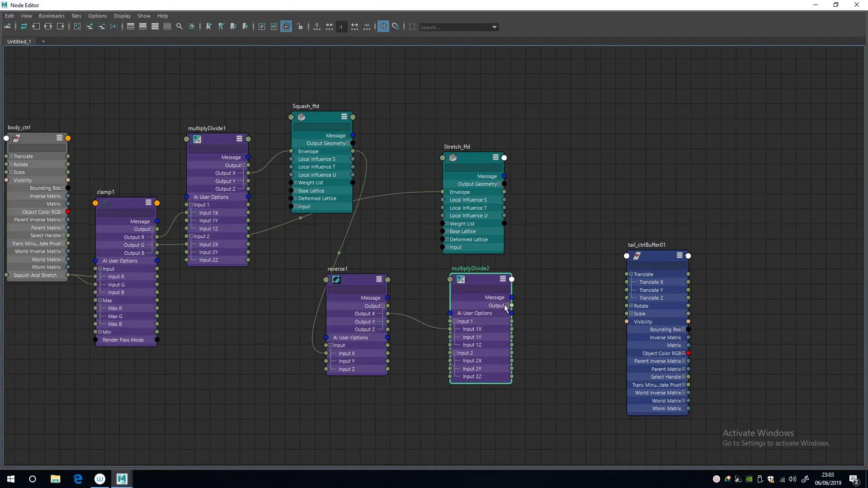
drag(507, 306, 508, 306)
Step: Minimize the Node Editor and set multiplyDivide2's Input 2X to 10
click(816, 5)
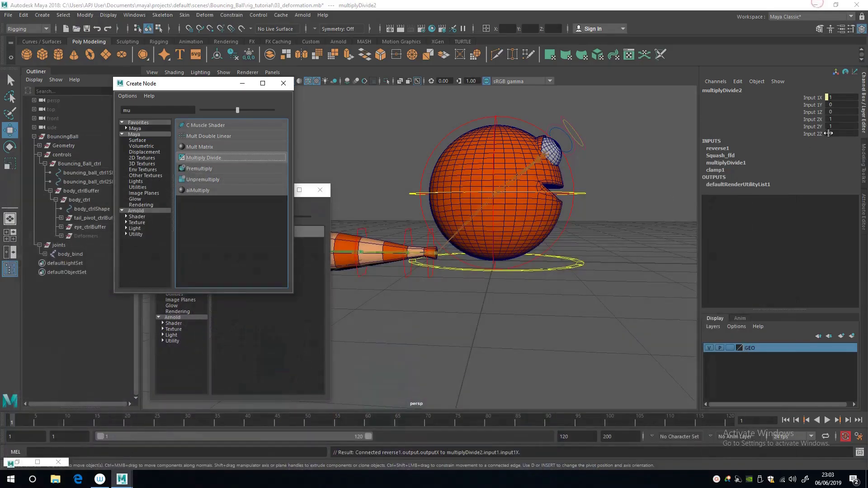
text(10)
key(Return)
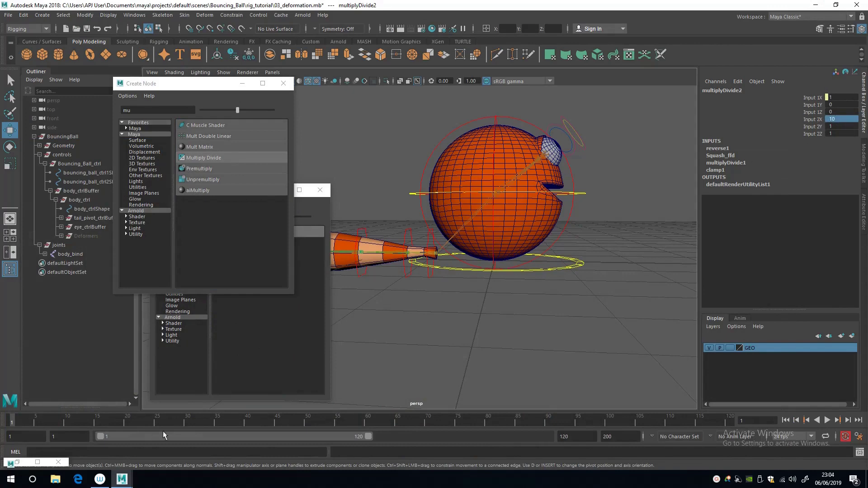
Step: Restore the Node Editor, expand multiplyDivide2's Output, and connect Output X to tail_ctrlBuffer01's Translate Y
click(37, 463)
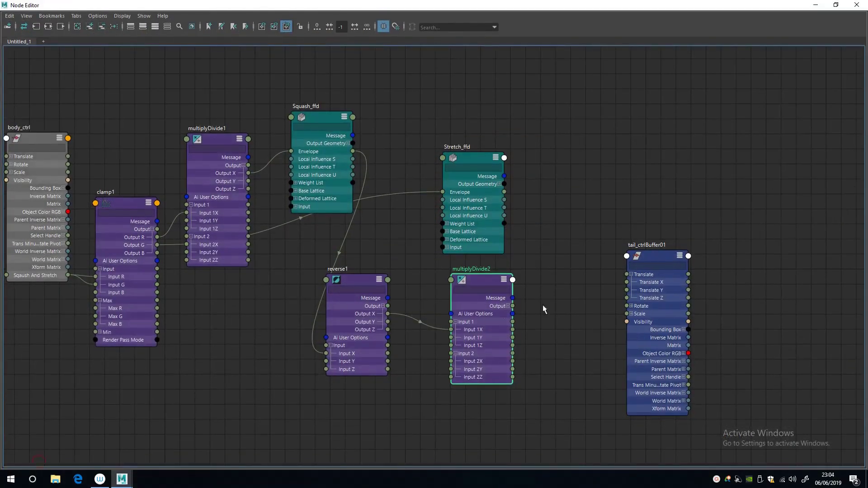
click(507, 306)
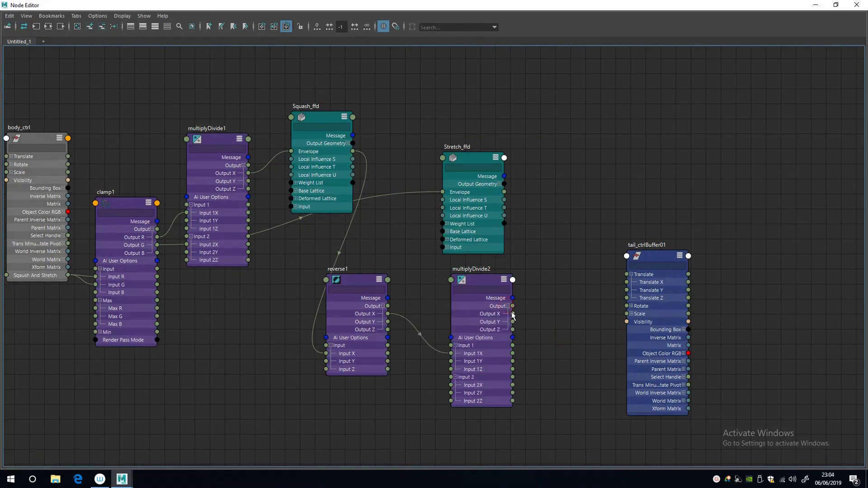
drag(618, 280, 627, 290)
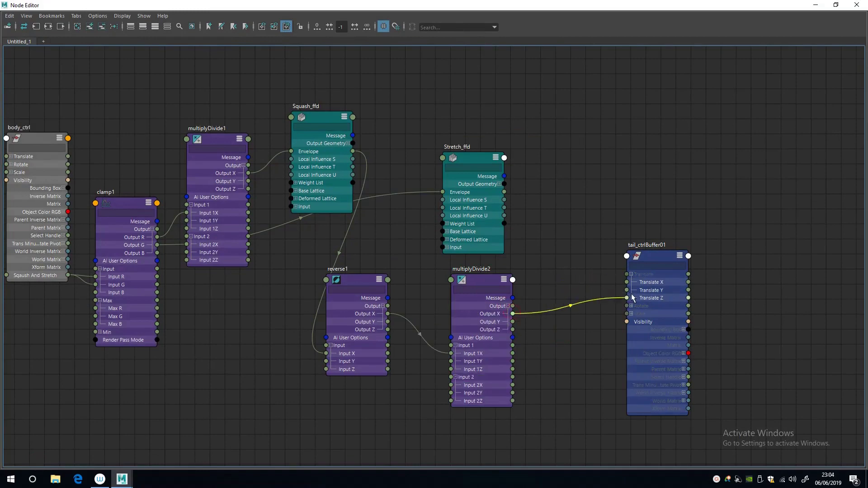
Step: Minimize the Node Editor, select body_ctrl, and lower its Squash And Stretch to -1 to test the tail's movement
click(816, 4)
alt+middle_drag(369, 195, 440, 208)
alt+drag(440, 208, 462, 234)
alt+right_drag(484, 205, 471, 225)
alt+drag(449, 259, 491, 283)
alt+middle_drag(474, 256, 465, 254)
click(610, 218)
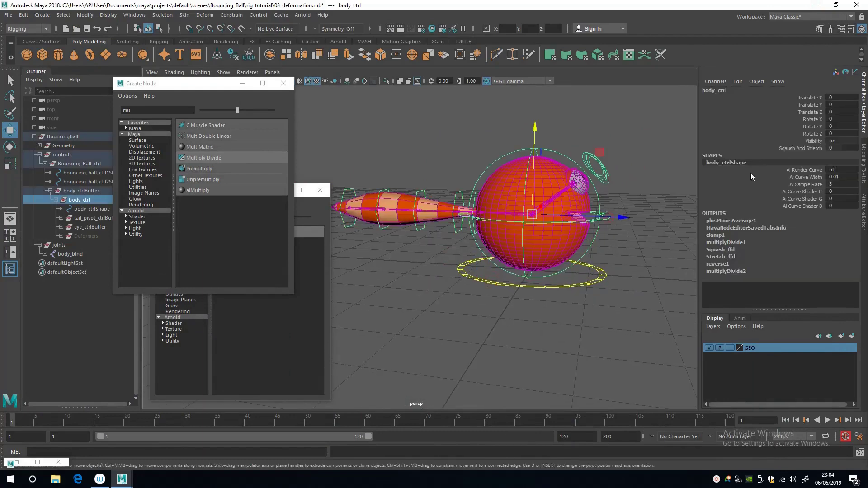
click(801, 148)
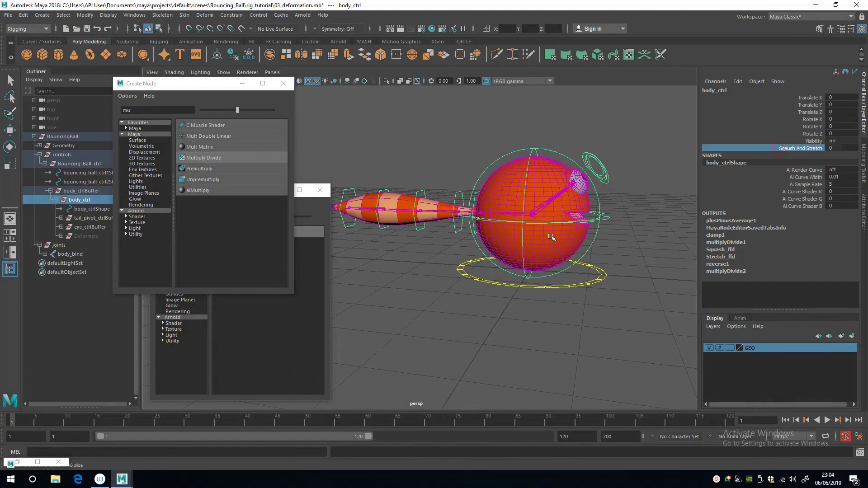
middle_drag(551, 234, 531, 245)
alt+drag(532, 246, 504, 244)
alt+right_drag(504, 245, 485, 241)
alt+drag(485, 241, 464, 254)
Step: Test-rotate tail_ctrl01 and tail_ctrl02 with the ball squashed, undoing each rotation
click(464, 253)
key(e)
drag(548, 271, 560, 248)
key(ctrl+z)
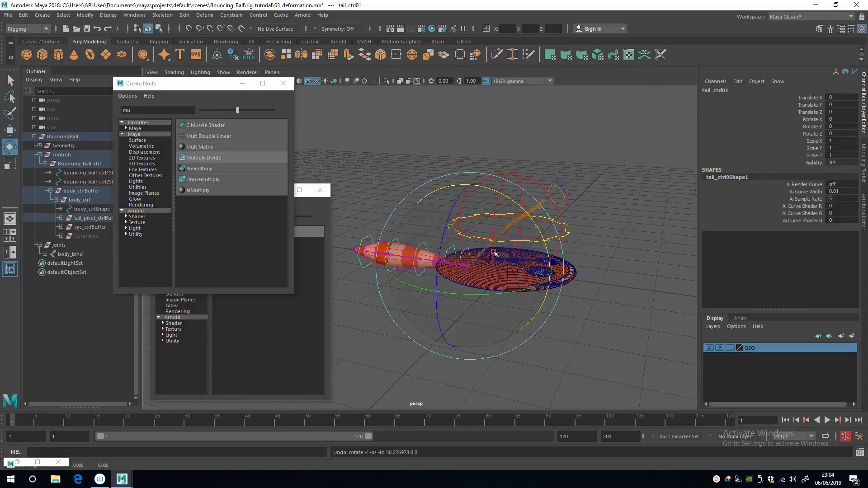
key(q)
click(447, 250)
key(e)
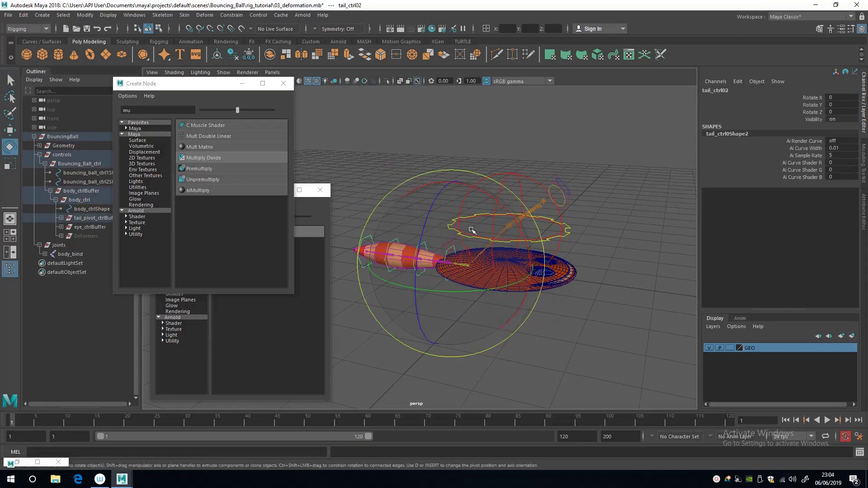
drag(498, 200, 538, 255)
key(ctrl+z)
Step: Test-rotate tail_ctrl03 on the squashed ball, undo the rotation, and select tail_ctrl01 with the Move tool
key(q)
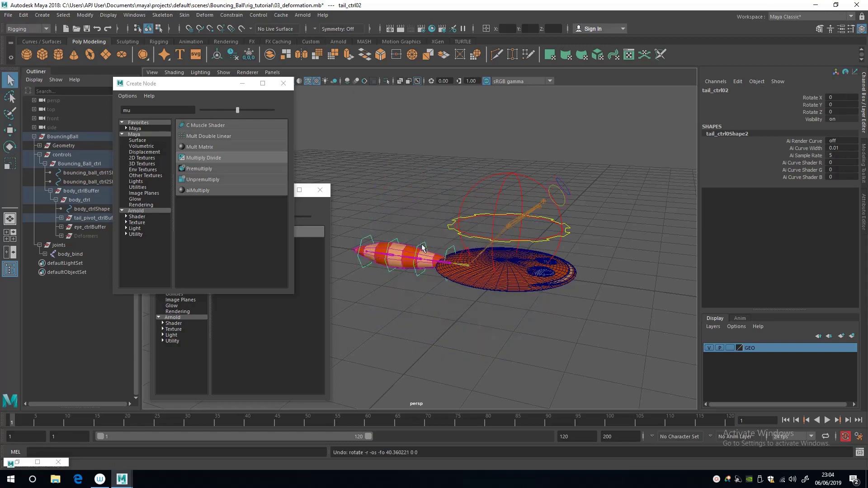
click(424, 248)
key(e)
drag(470, 209, 507, 240)
key(ctrl+z)
key(q)
scroll(441, 262, up, 3)
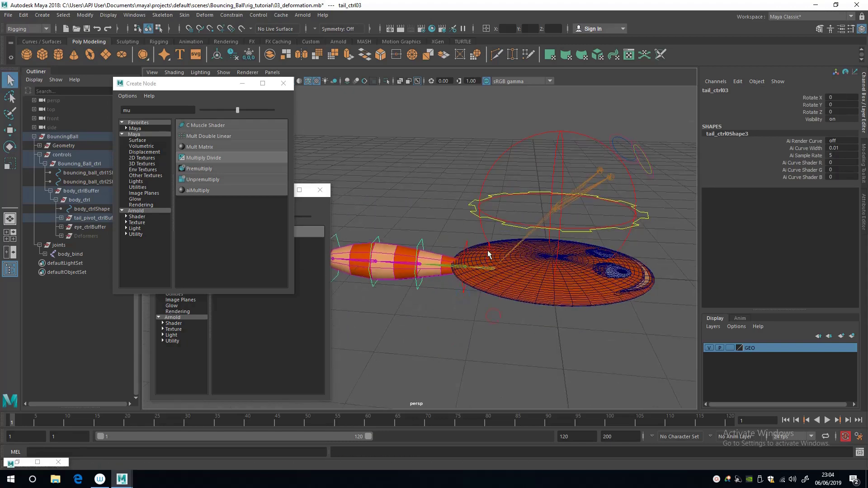
click(488, 255)
key(w)
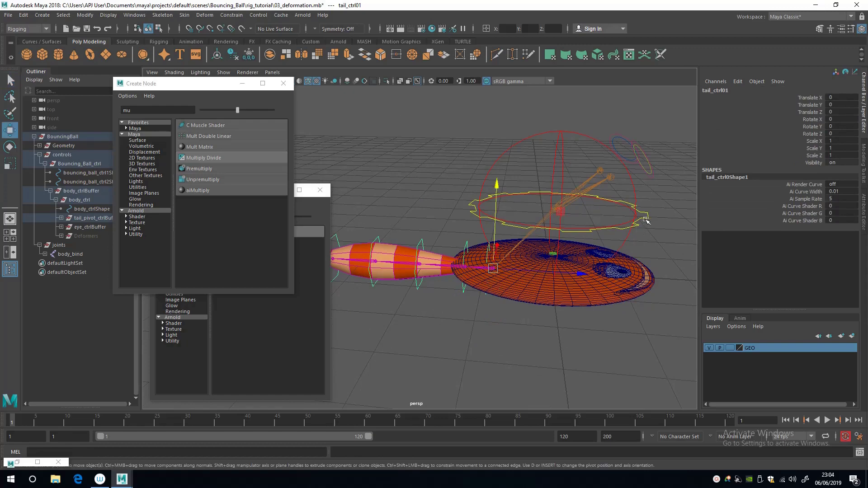
Step: Select body_ctrl, vary its Squash And Stretch to check the deformation, and reset the attribute to 0
click(511, 220)
click(804, 148)
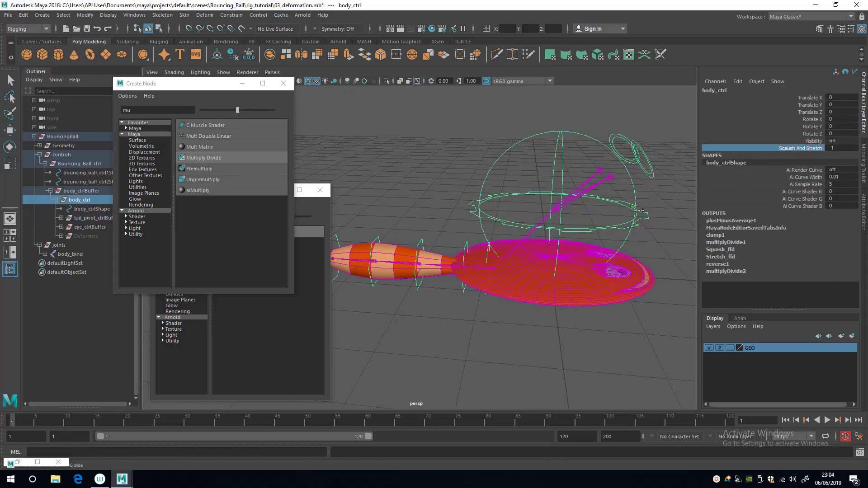
middle_drag(639, 211, 662, 212)
alt+drag(398, 259, 399, 272)
alt+right_drag(414, 271, 389, 261)
click(842, 149)
text(0)
key(Return)
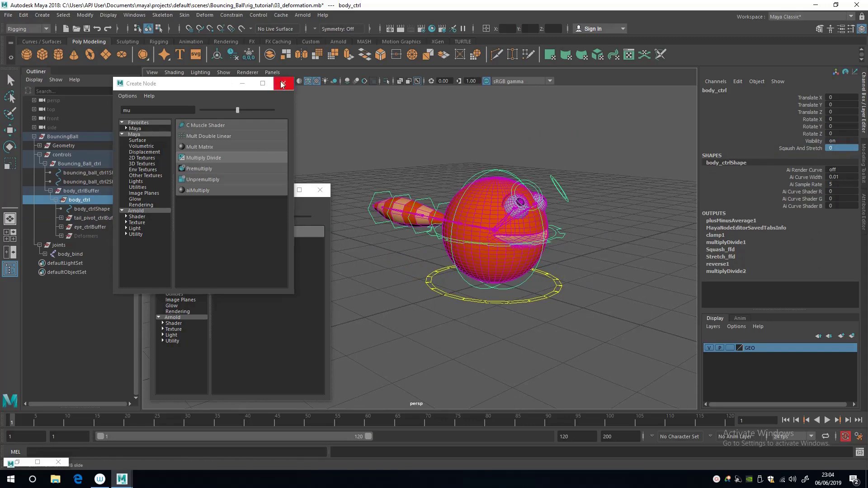
Step: Close both Create Node windows to clear the perspective view
click(284, 83)
click(320, 190)
alt+right_drag(239, 182, 301, 243)
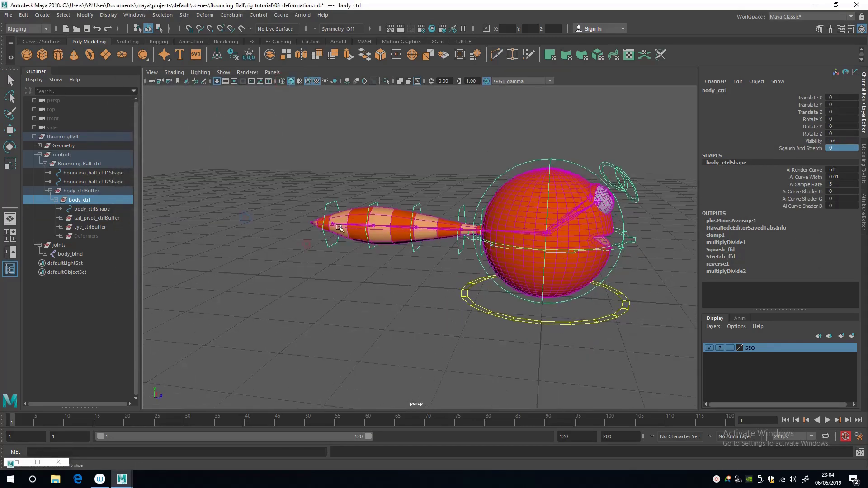
alt+middle_drag(340, 227, 337, 278)
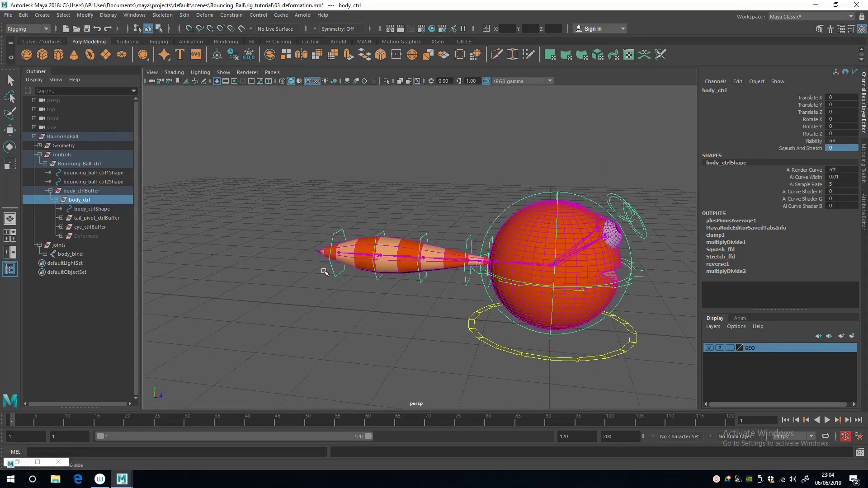
mouse_move(324, 271)
alt+mouse_down()
mouse_move(318, 259)
mouse_move(332, 265)
alt+mouse_up()
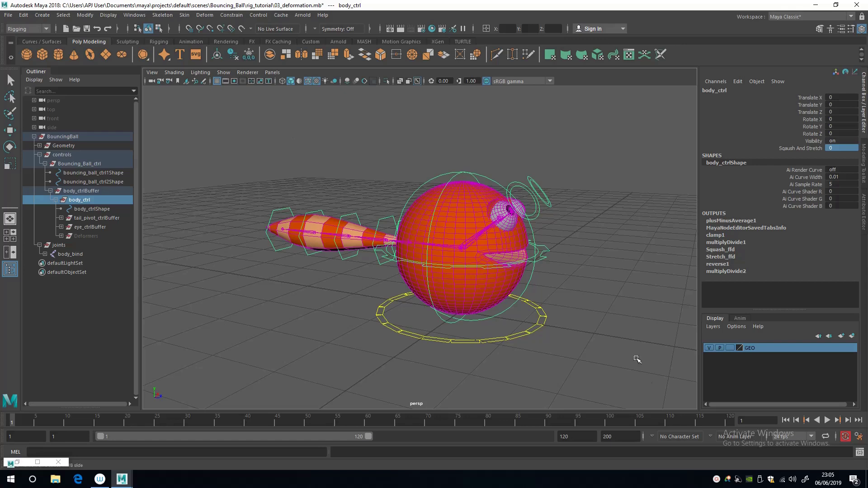
Step: Hide the joints group by setting its Visibility to 0, and collapse body_ctrlBuffer and Bouncing_Ball_ctrl in the Outliner
click(312, 203)
scroll(294, 202, down, 1)
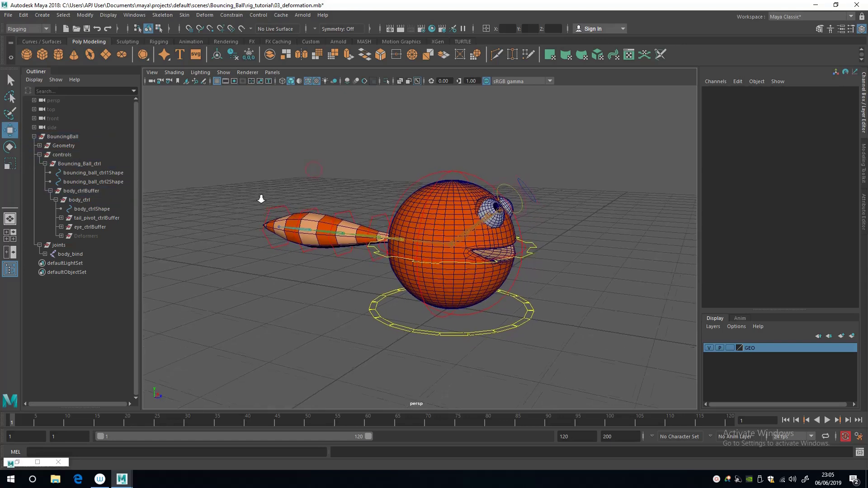
click(59, 245)
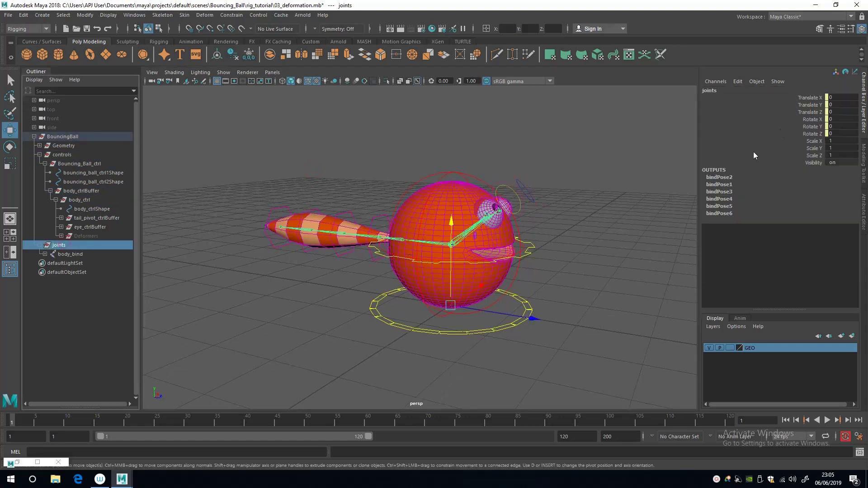
click(842, 162)
text(0)
key(Return)
click(291, 151)
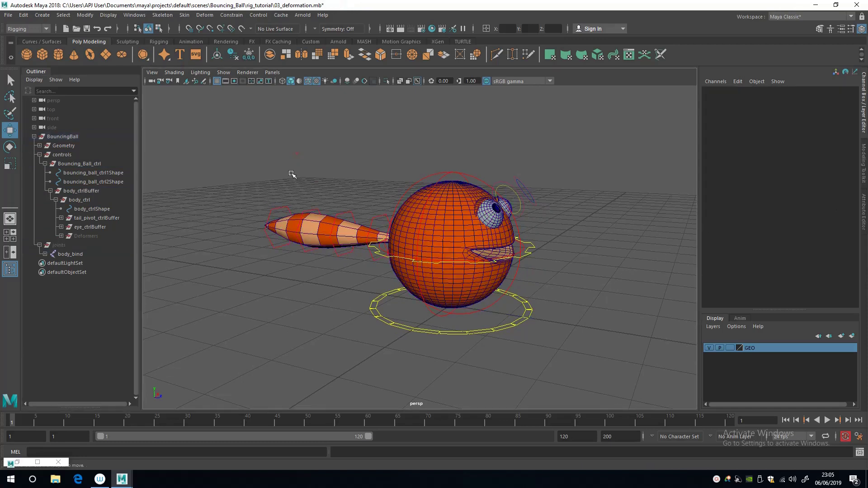
click(51, 191)
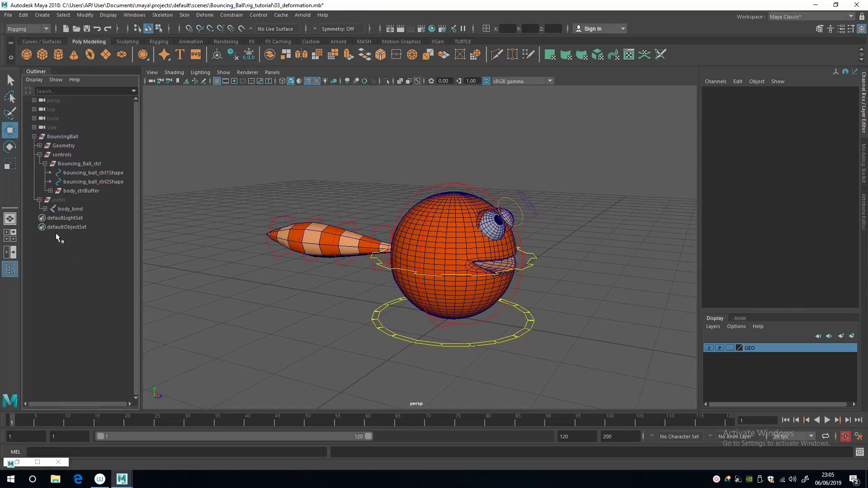
click(45, 164)
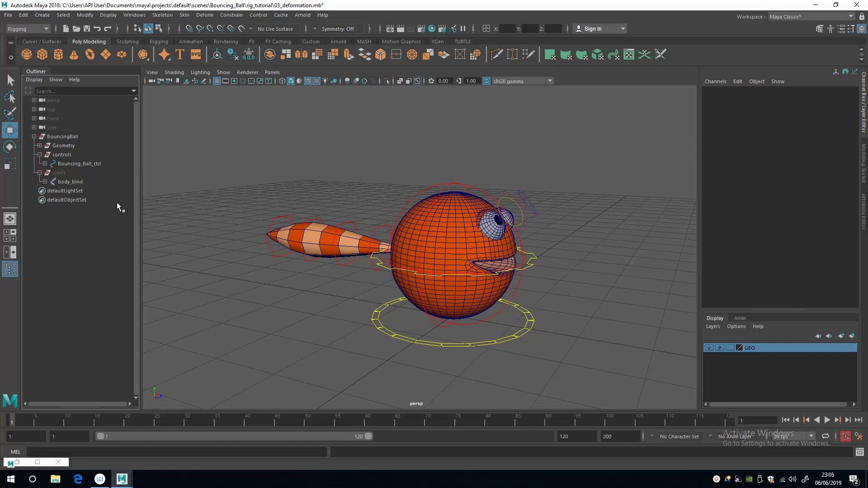
Step: Select body_ctrl, test moving the ball with it, and undo the move
alt+middle_drag(333, 255, 285, 257)
scroll(286, 258, up, 2)
click(485, 268)
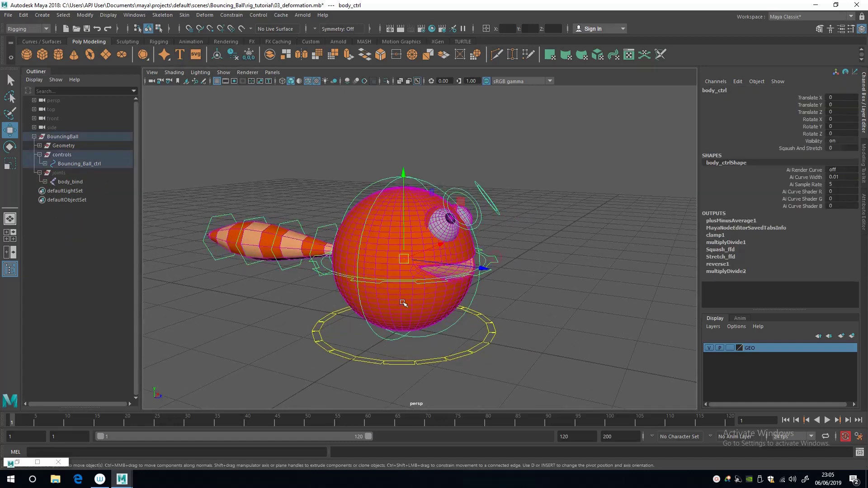
key(f)
alt+drag(316, 274, 309, 301)
drag(352, 356, 336, 291)
scroll(357, 346, down, 3)
drag(417, 290, 402, 206)
key(ctrl+z)
scroll(361, 269, up, 2)
alt+drag(360, 269, 393, 287)
Step: Select tail_pivot_ctrl, test moving and rotating the tail with it, and undo both changes
click(415, 195)
drag(417, 255, 421, 218)
key(ctrl+z)
alt+drag(391, 258, 391, 237)
key(e)
drag(425, 210, 466, 290)
key(ctrl+z)
key(w)
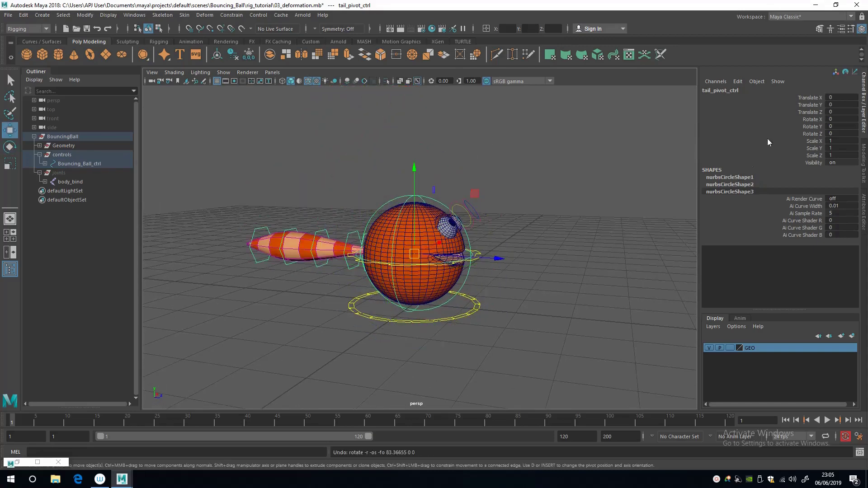
Step: Lock and hide the Translate and Scale channels of tail_pivot_ctrl
drag(788, 96, 799, 158)
right_click(799, 147)
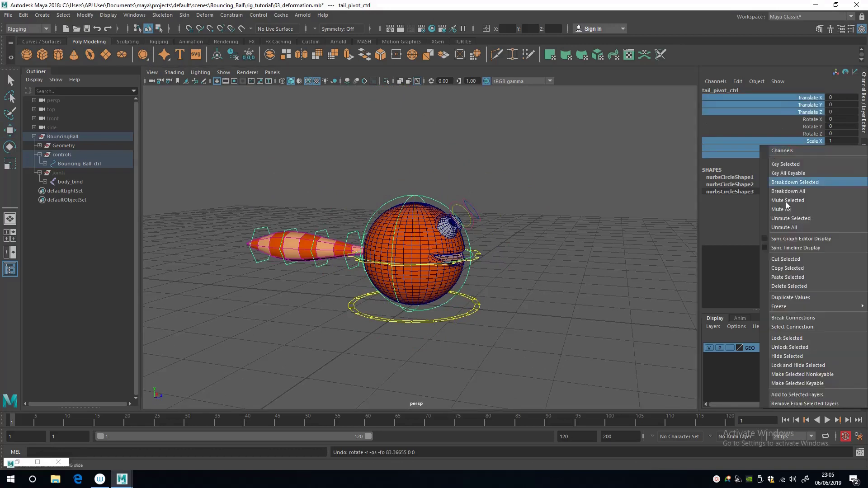
click(789, 366)
click(529, 322)
Step: Test-rotate tail_pivot_ctrl about different axes and undo each rotation
click(419, 198)
key(e)
drag(462, 189, 484, 228)
key(ctrl+z)
drag(409, 271, 481, 283)
key(ctrl+z)
alt+drag(434, 312, 410, 333)
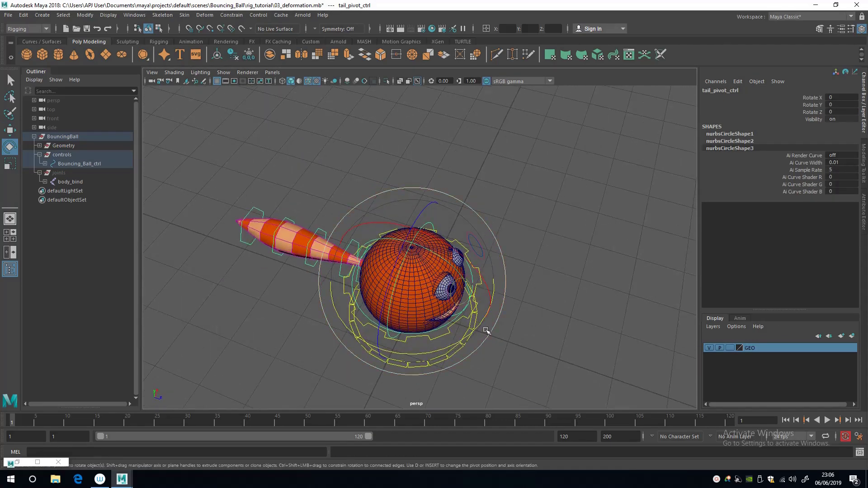
alt+drag(328, 196, 374, 234)
alt+right_drag(342, 275, 386, 314)
alt+drag(385, 314, 322, 292)
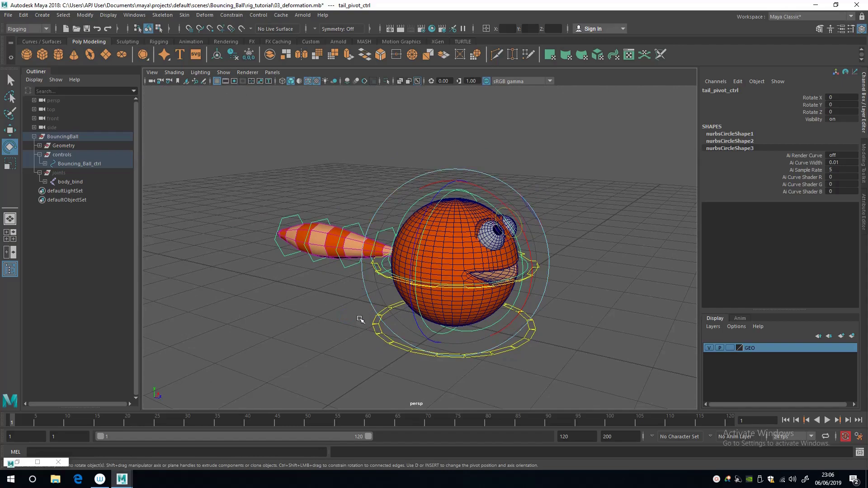